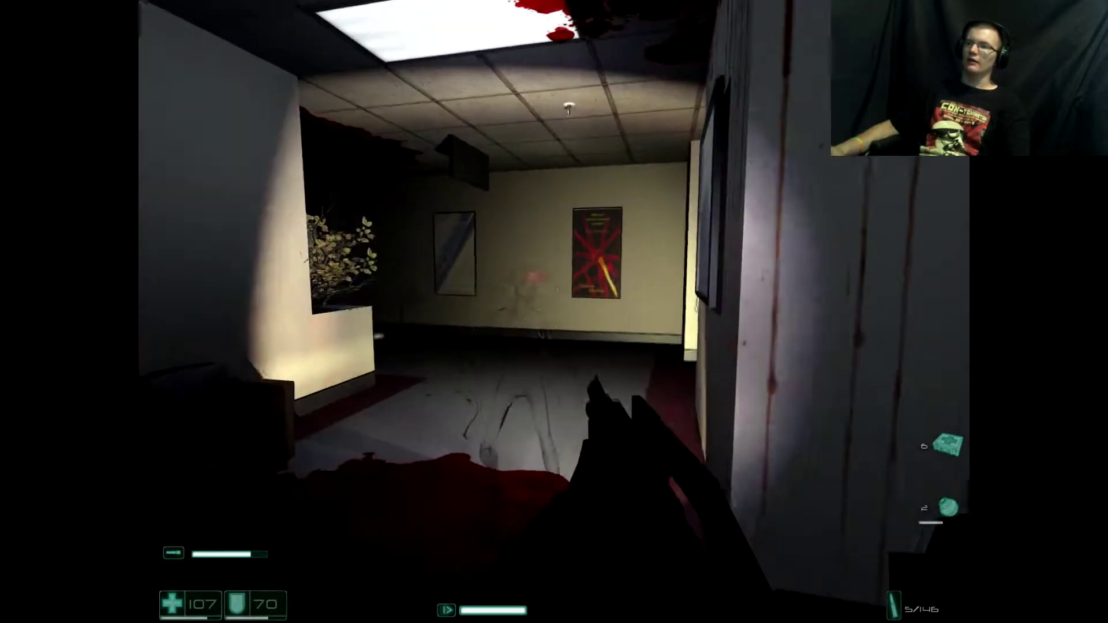
click(555, 346)
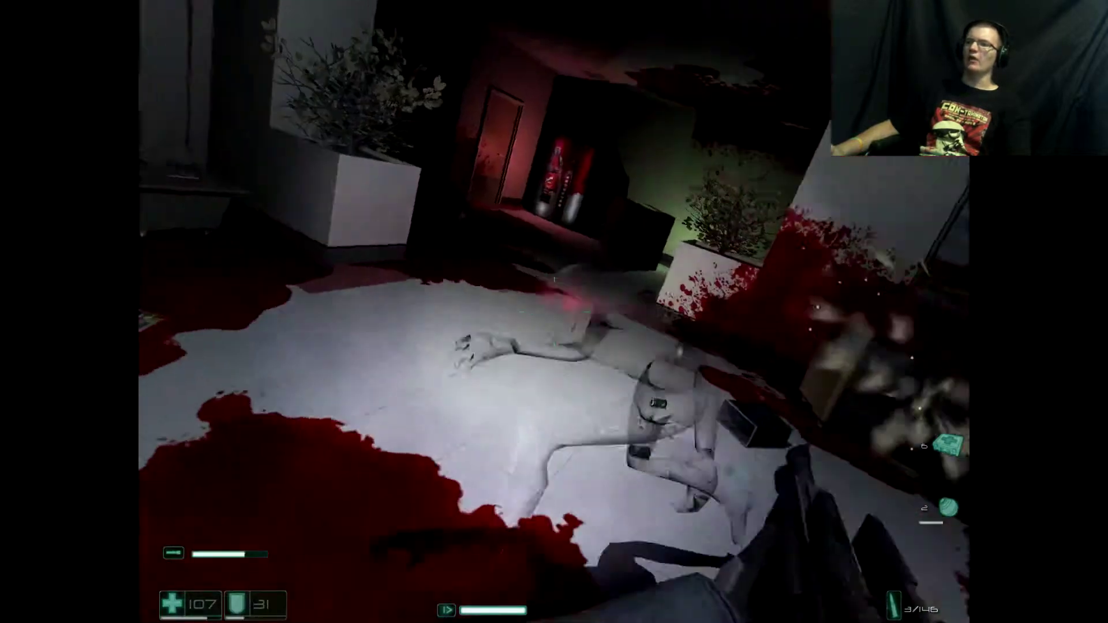
click(555, 344)
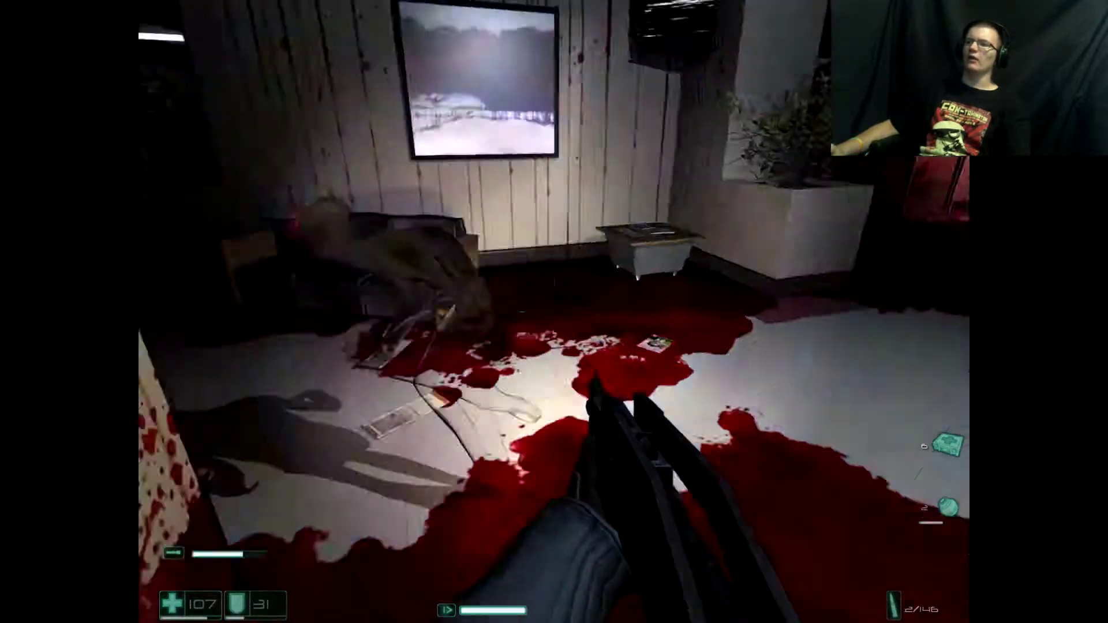
click(554, 345)
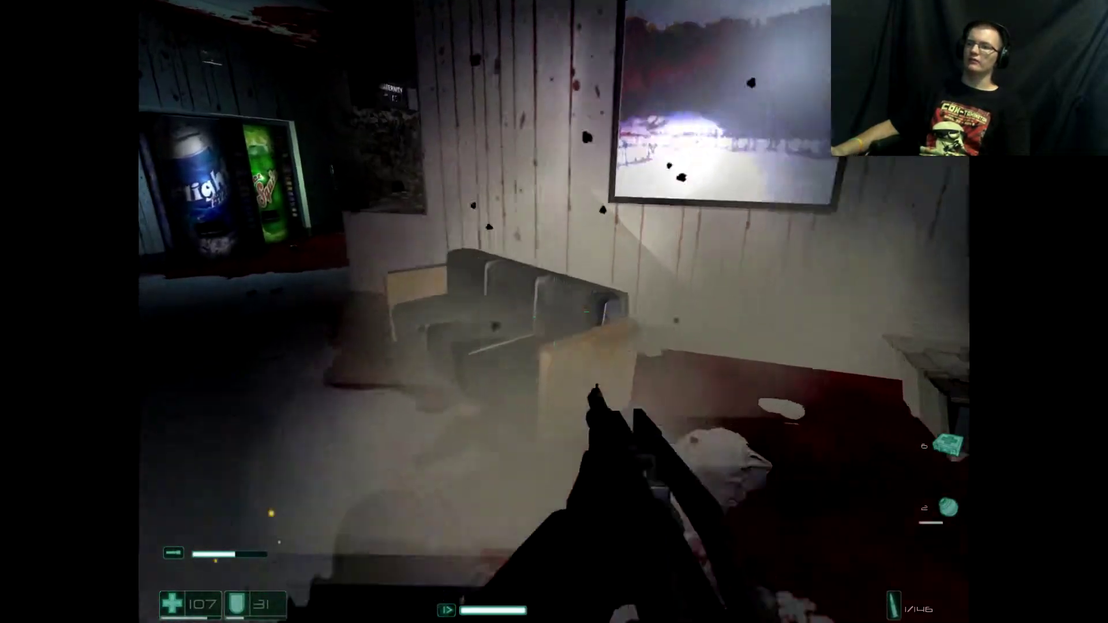
key(r)
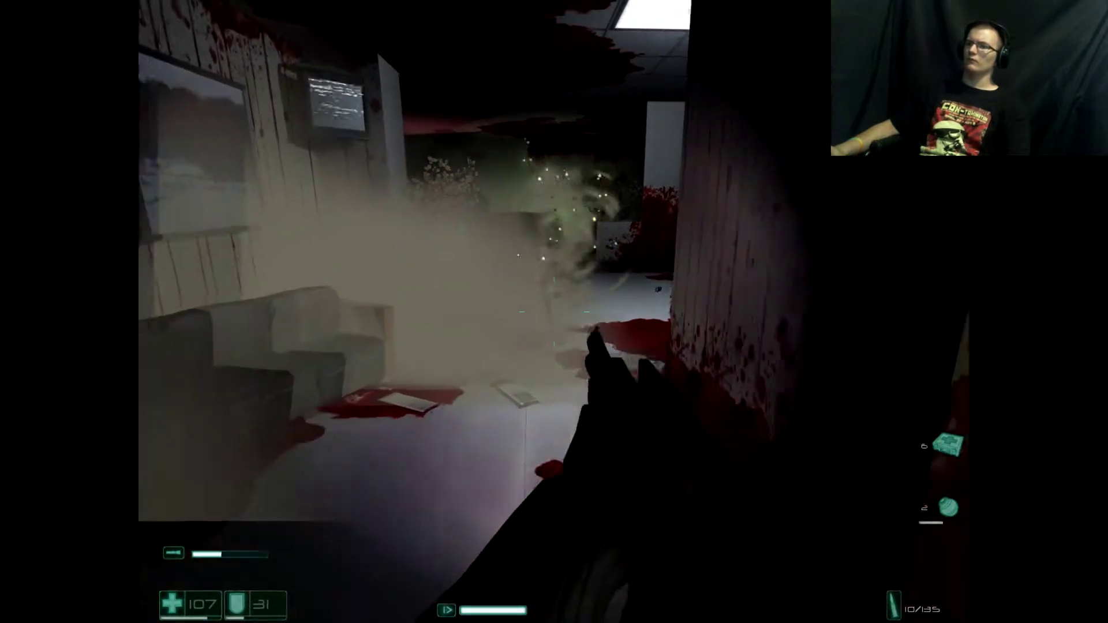
click(554, 312)
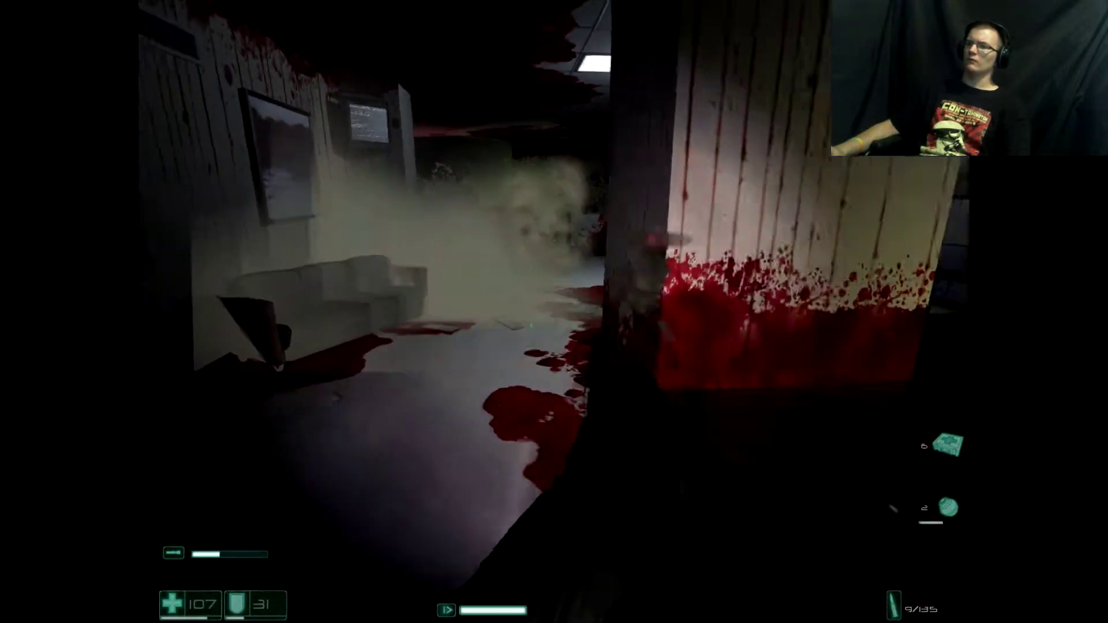
click(554, 312)
click(554, 312)
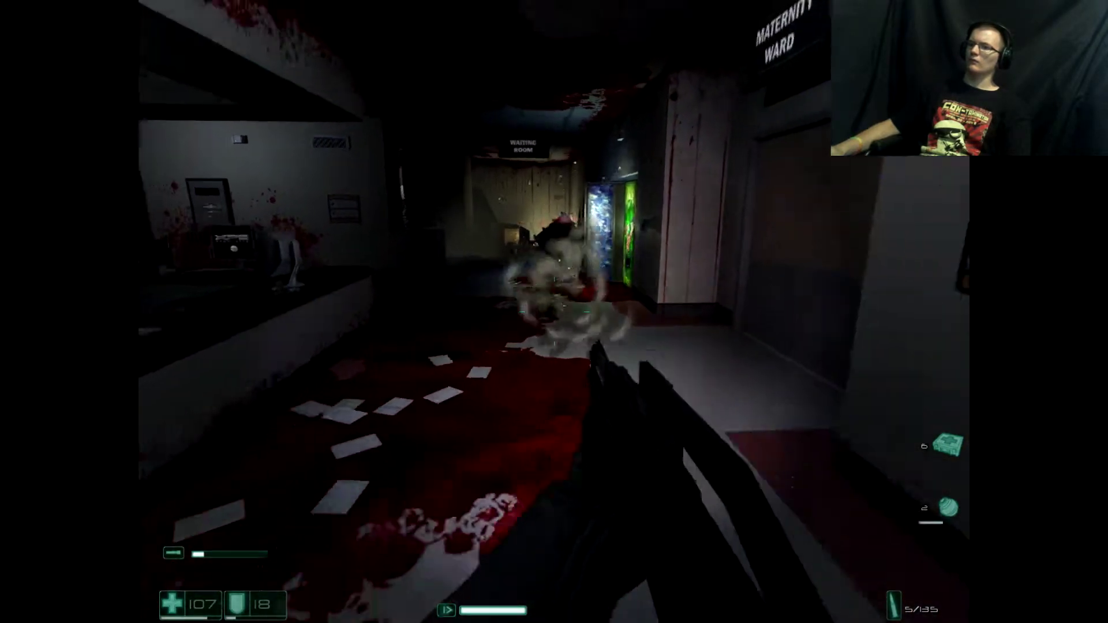
click(555, 312)
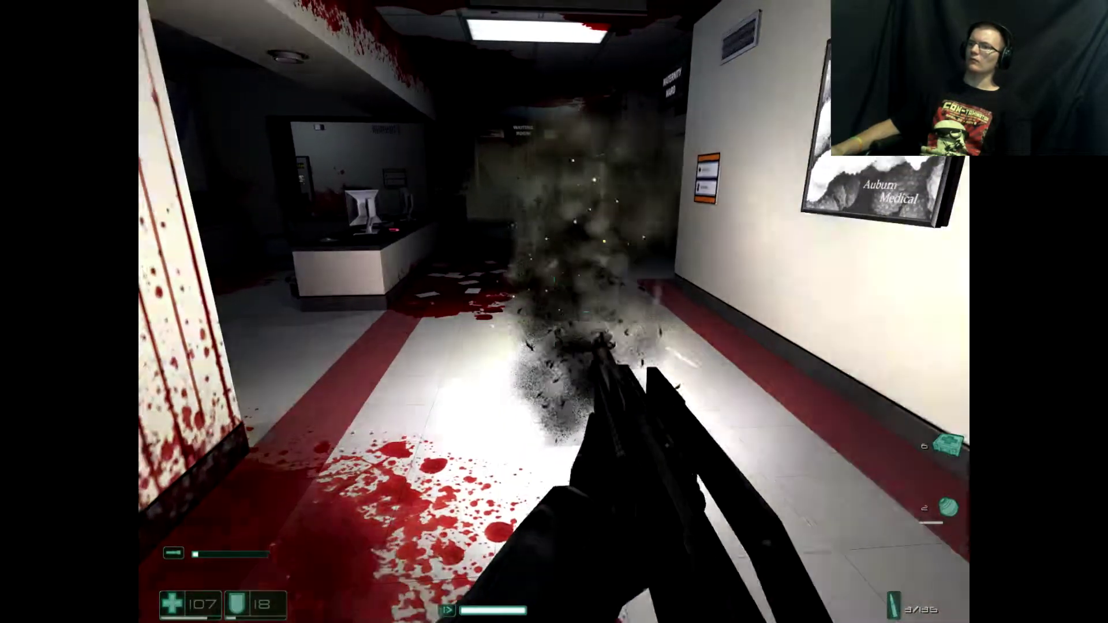
click(554, 312)
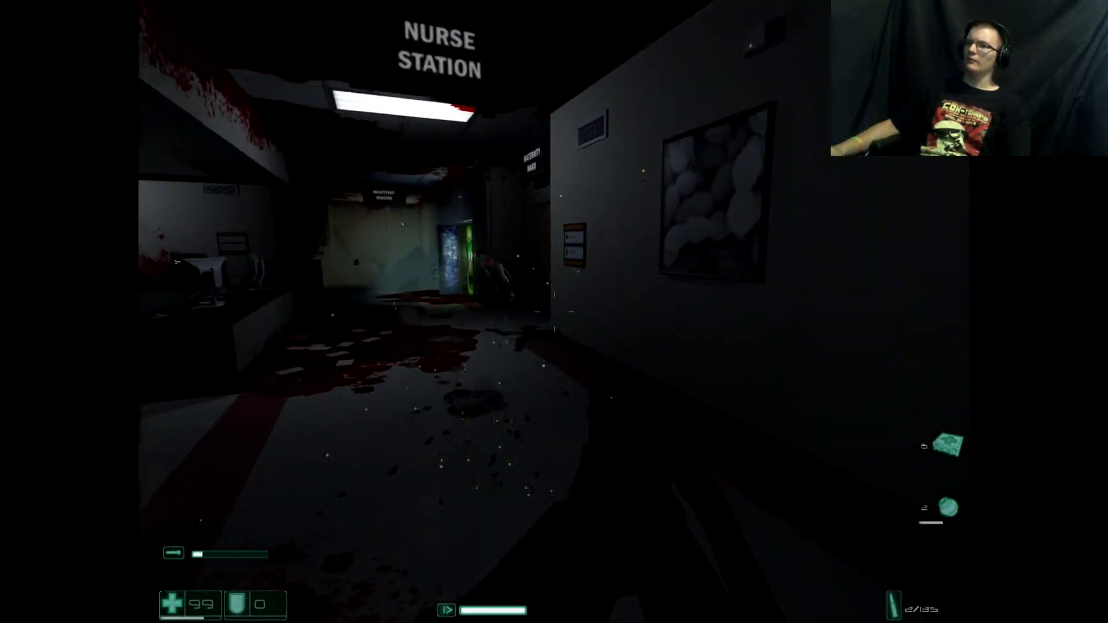
click(555, 311)
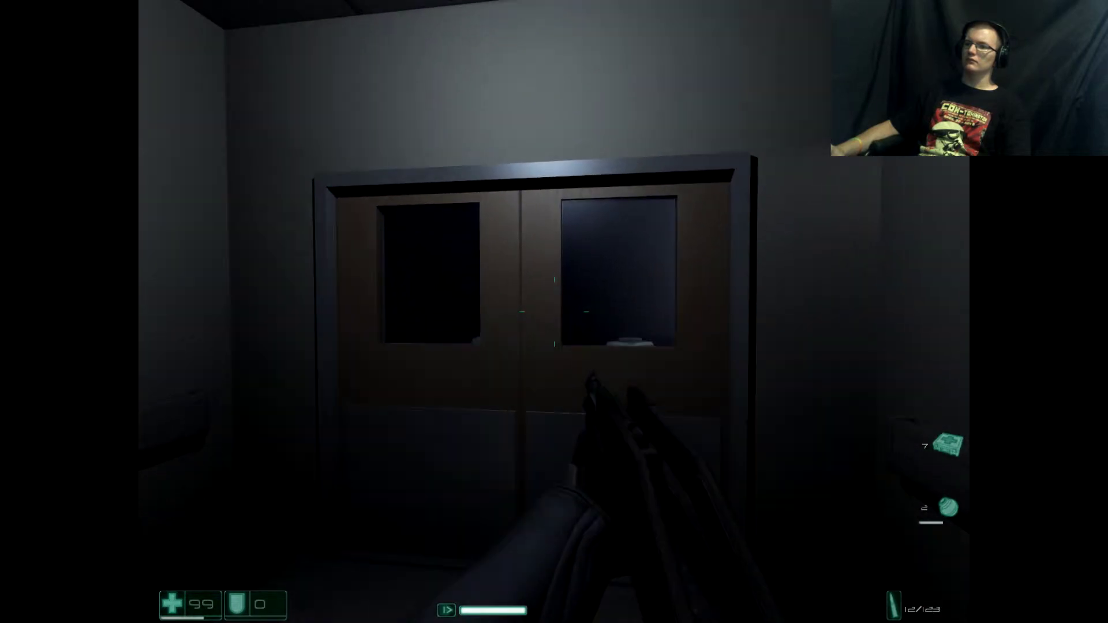
key(w)
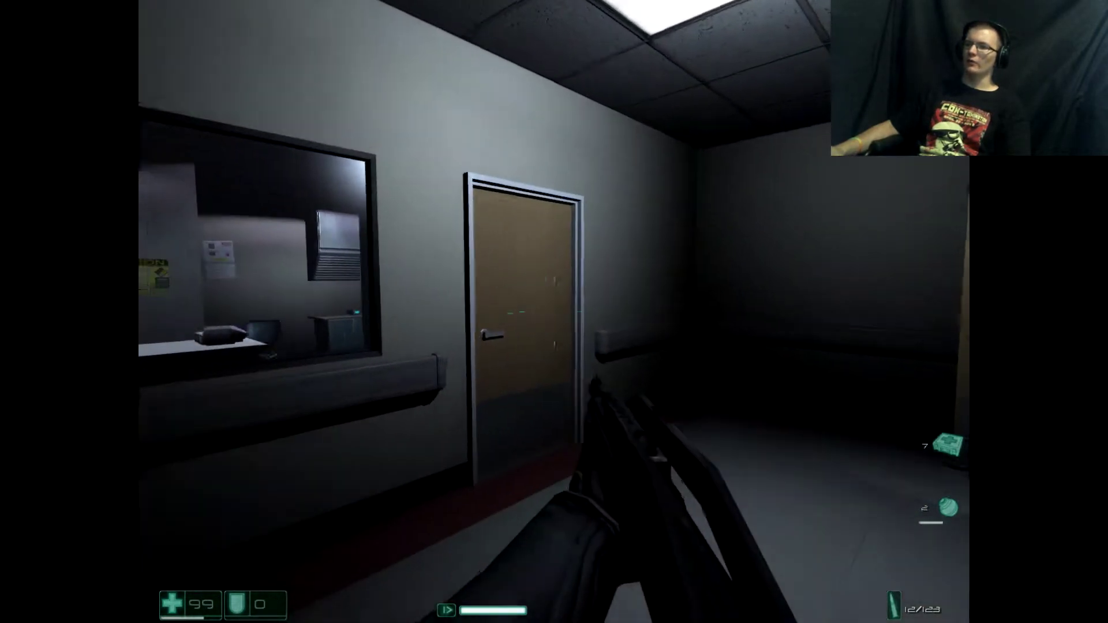
key(e)
key(w)
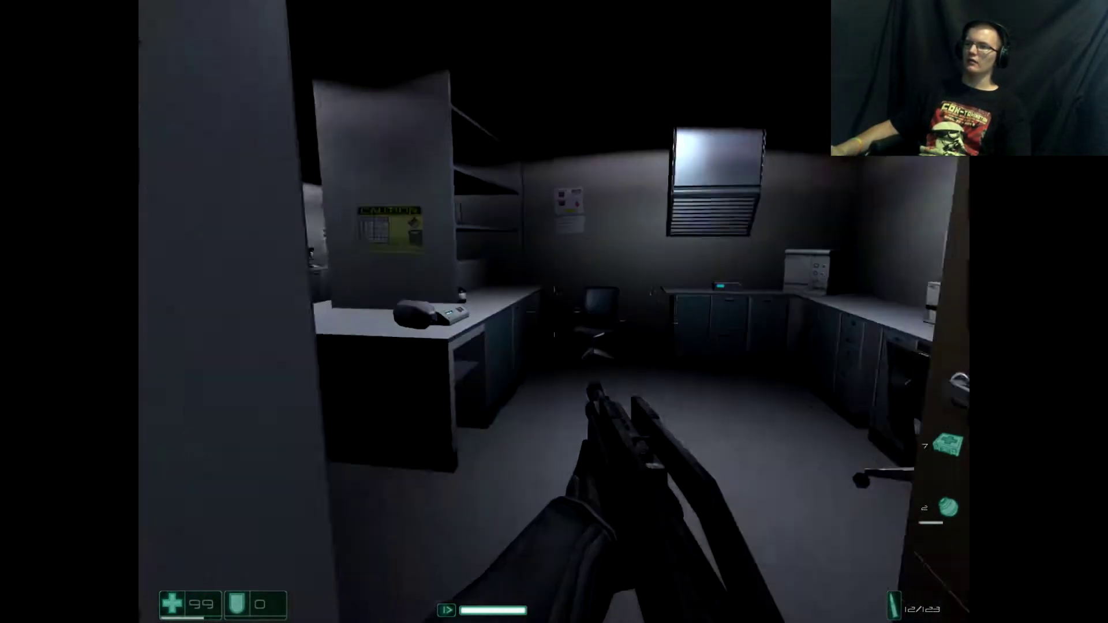
key(w)
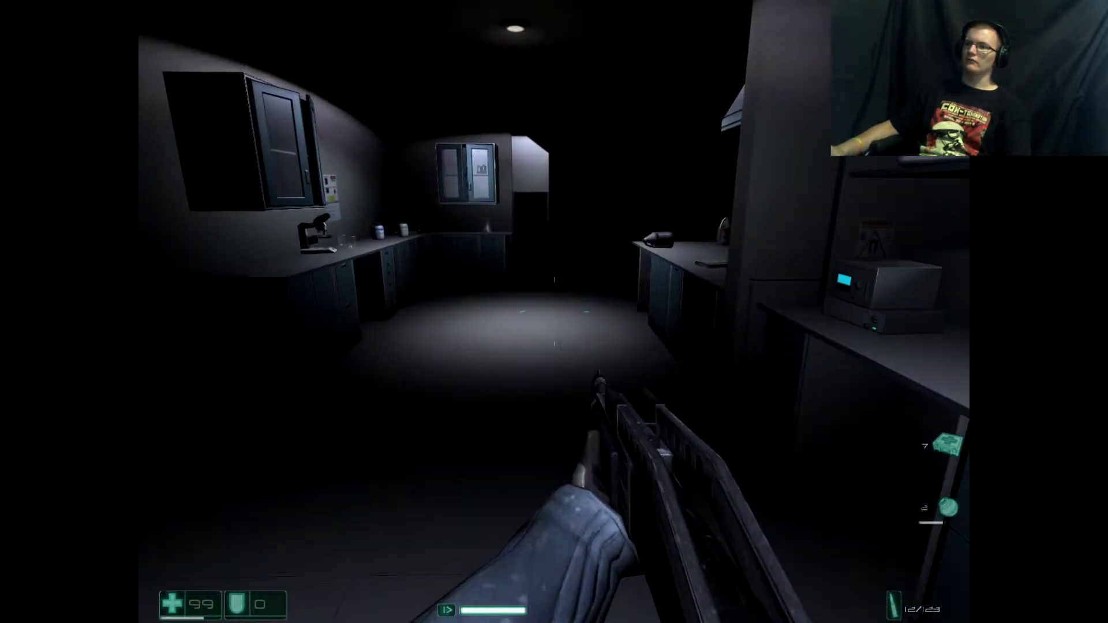
key(w)
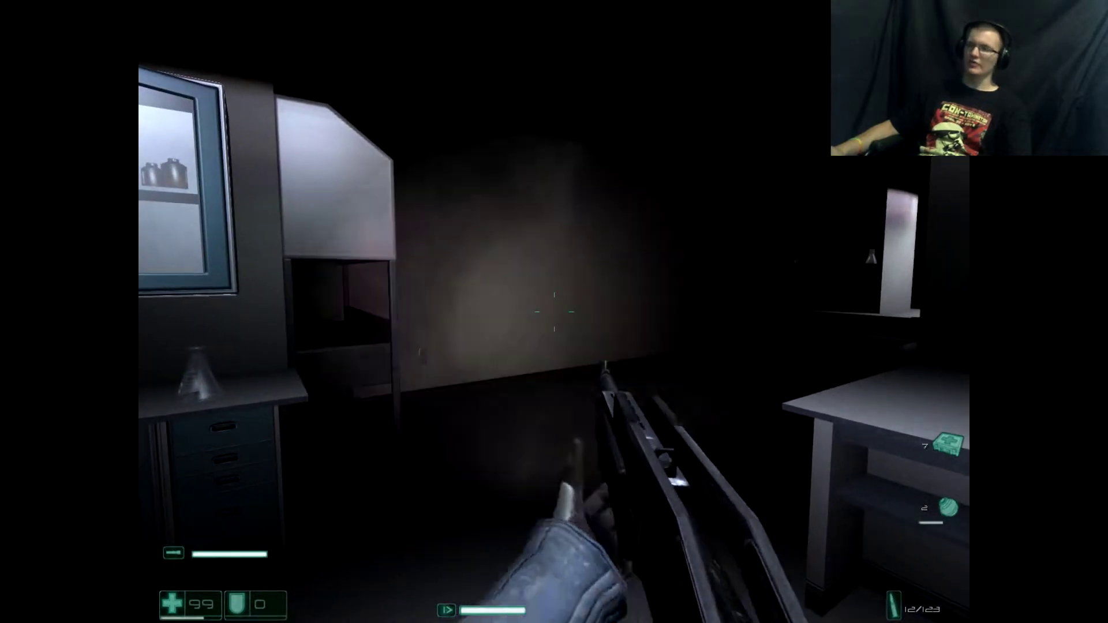
key(w)
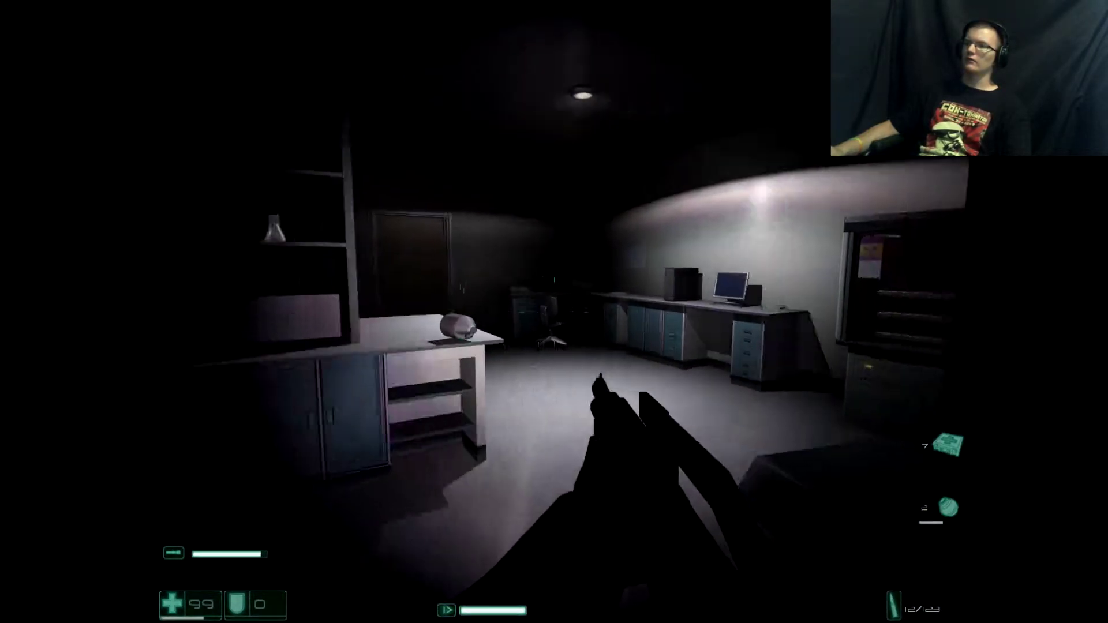
key(w)
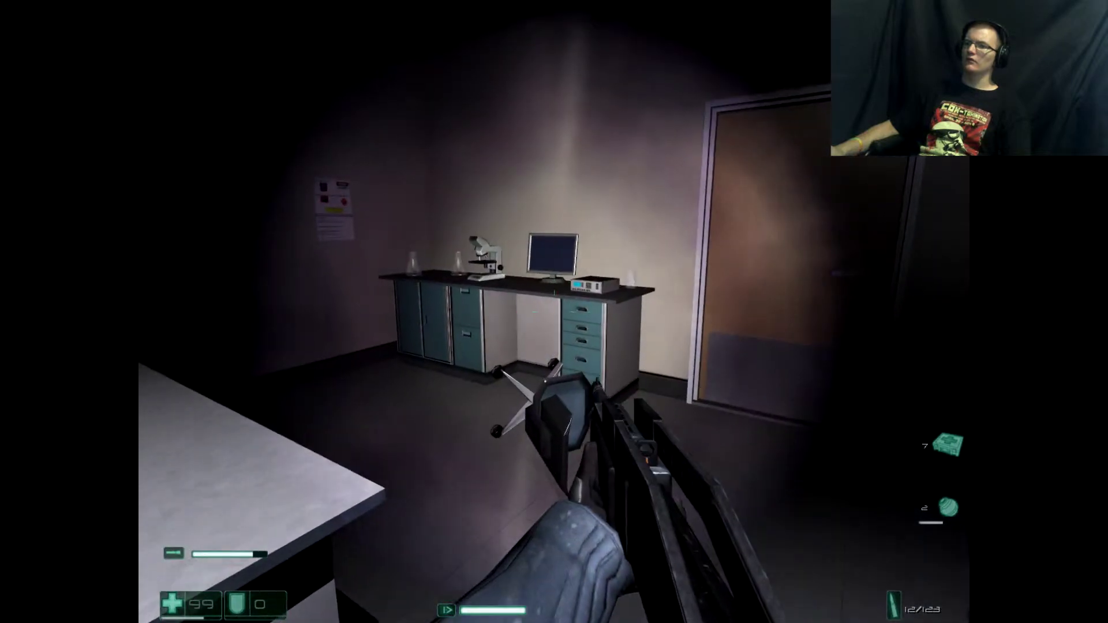
key(f)
key(w)
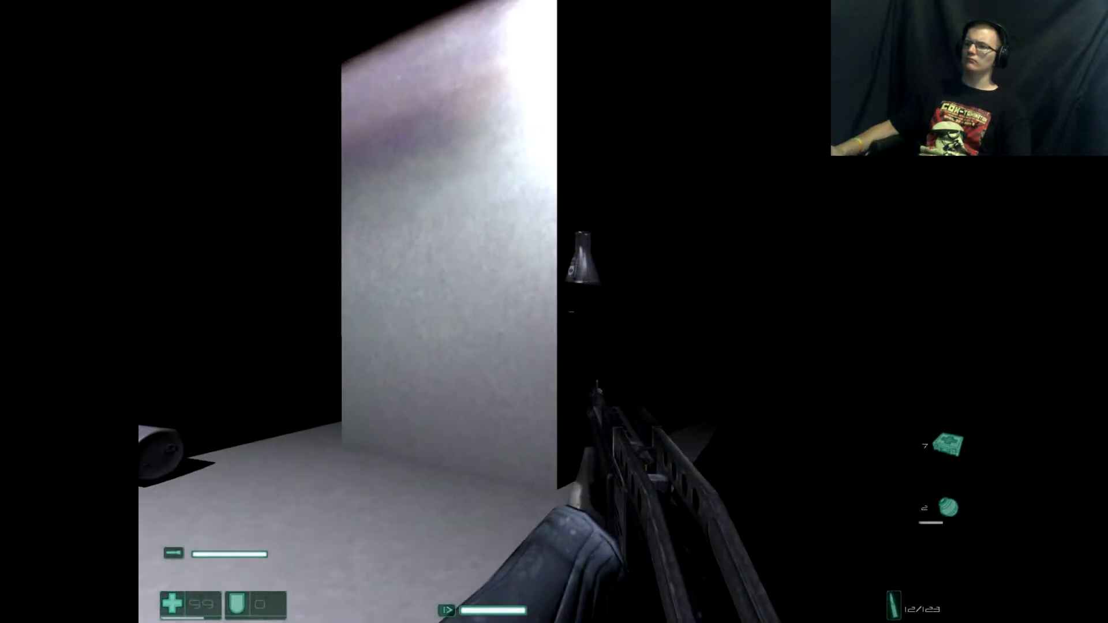
key(w)
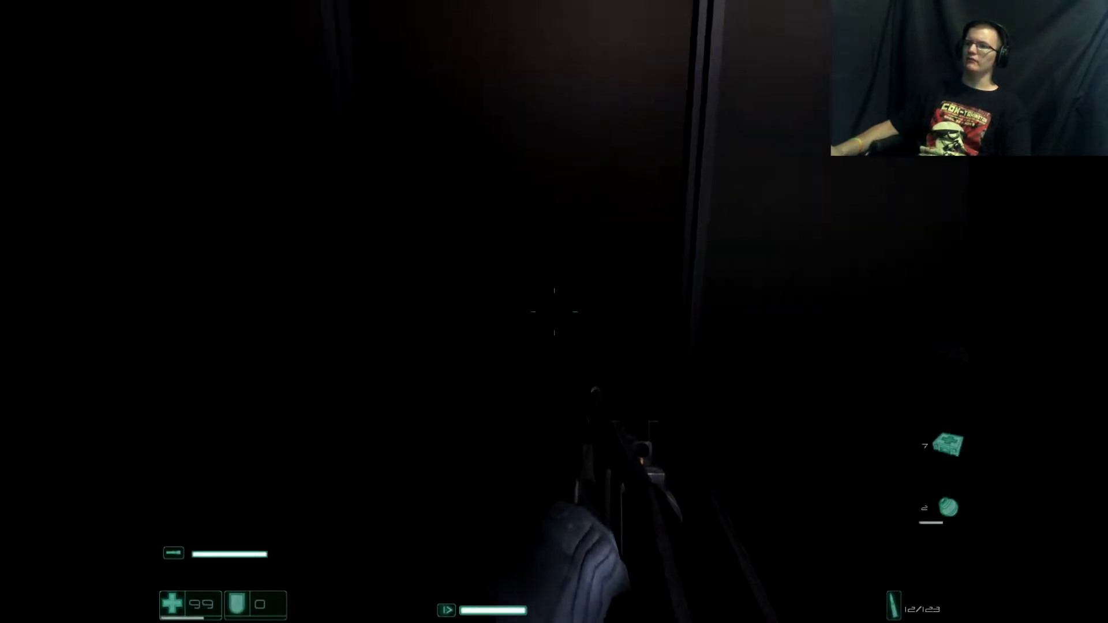
key(f)
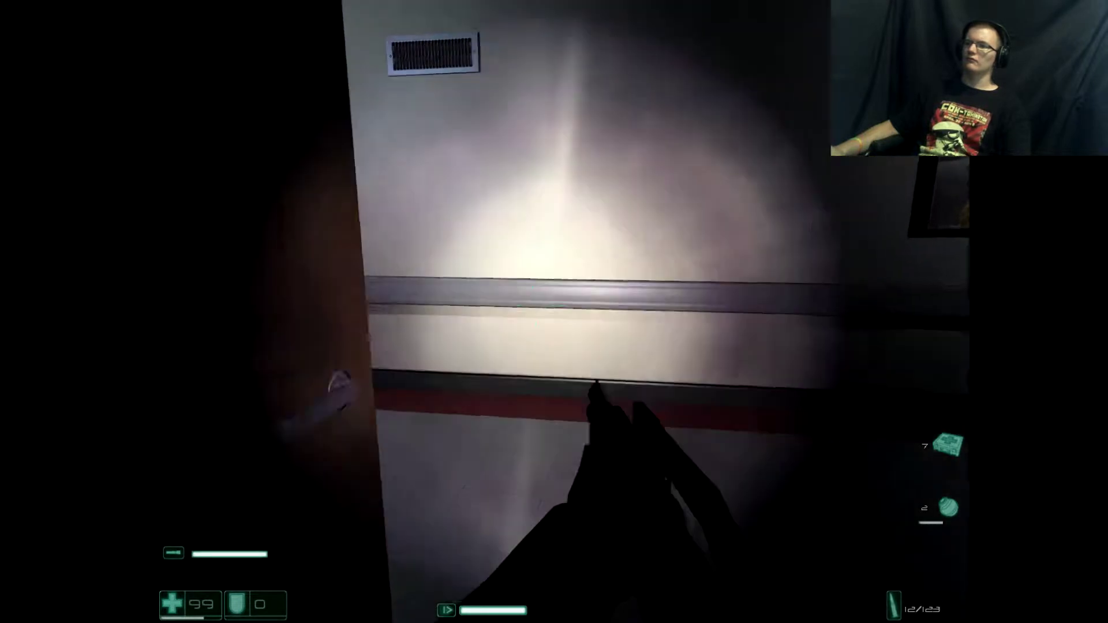
key(w)
key(w)
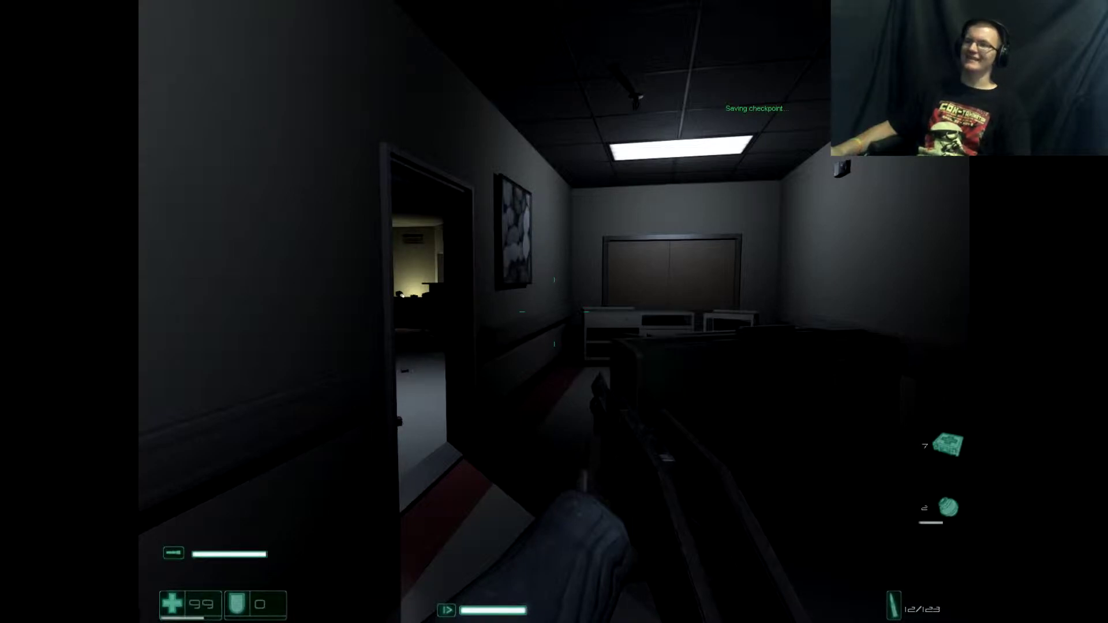
key(w)
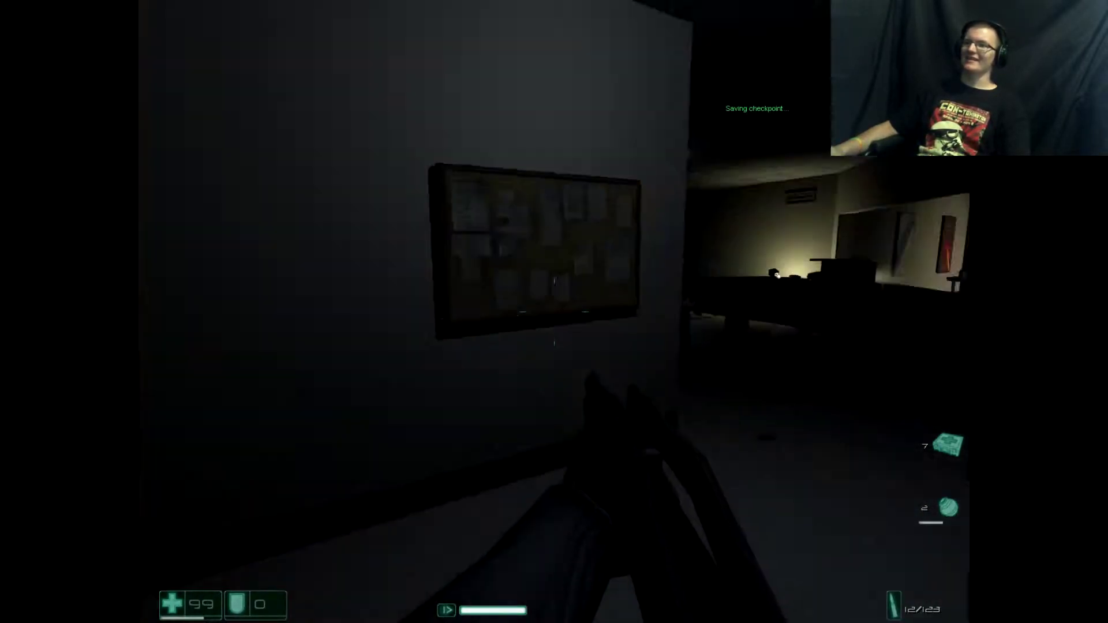
key(w)
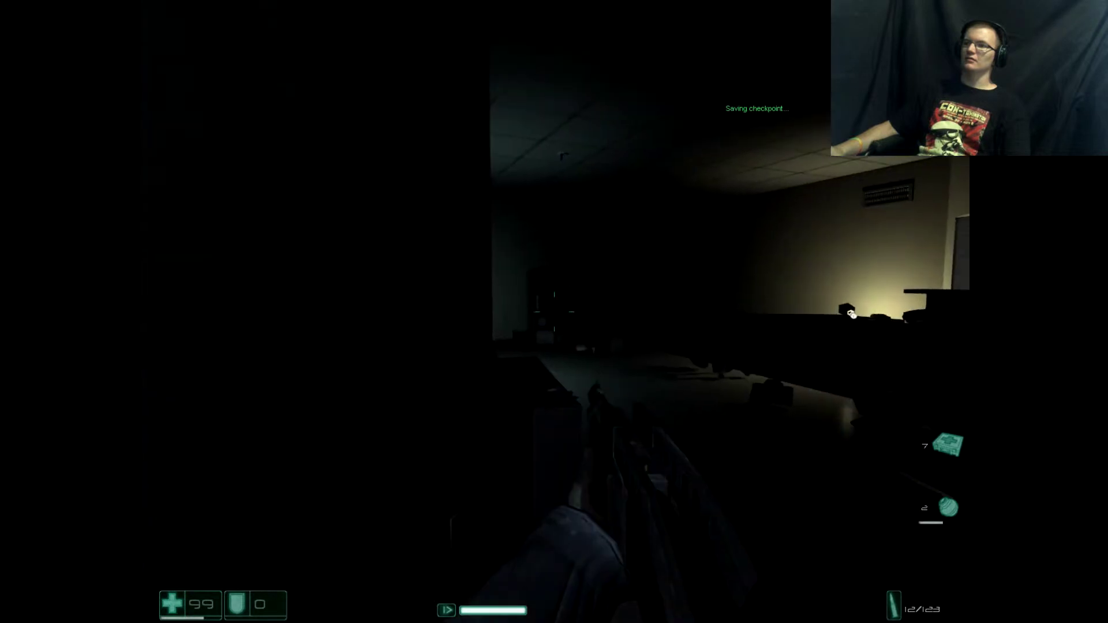
key(f)
key(w)
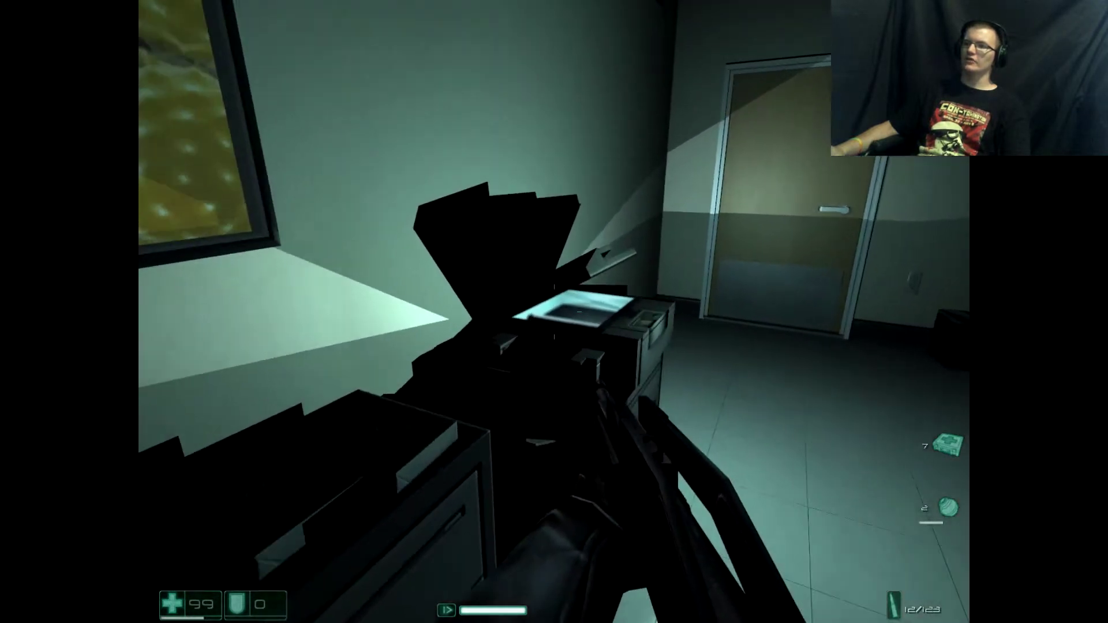
key(w)
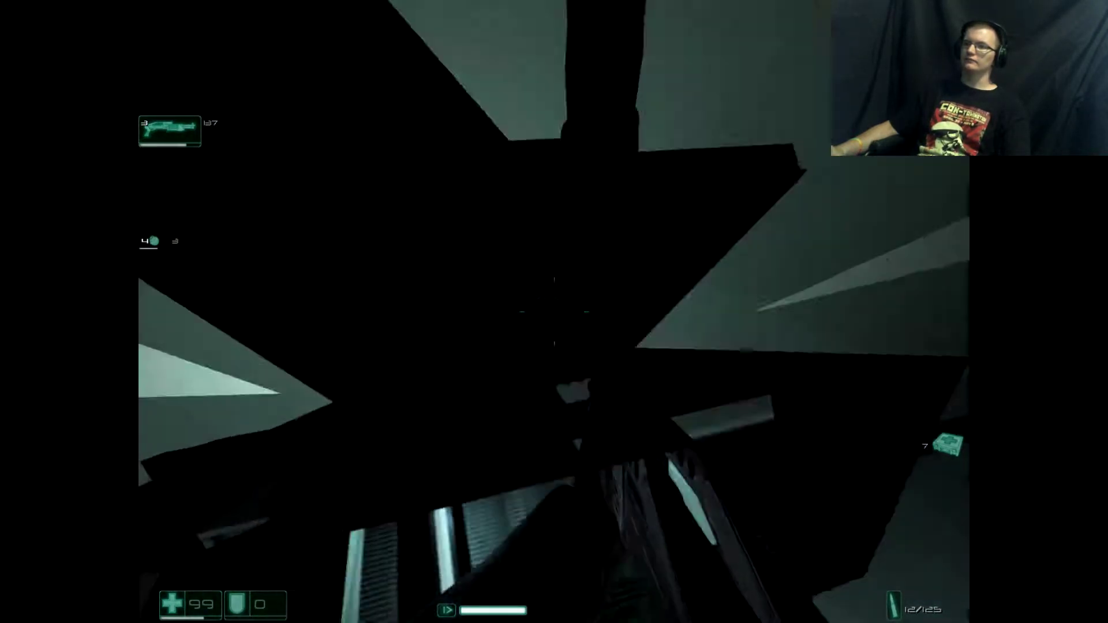
key(f)
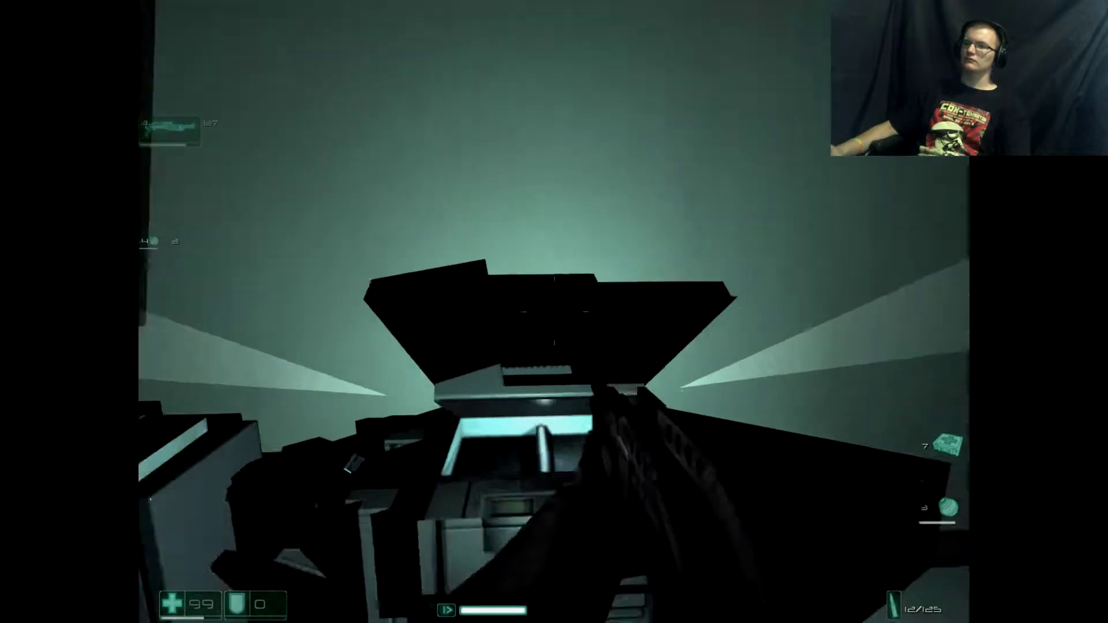
key(w)
key(w)
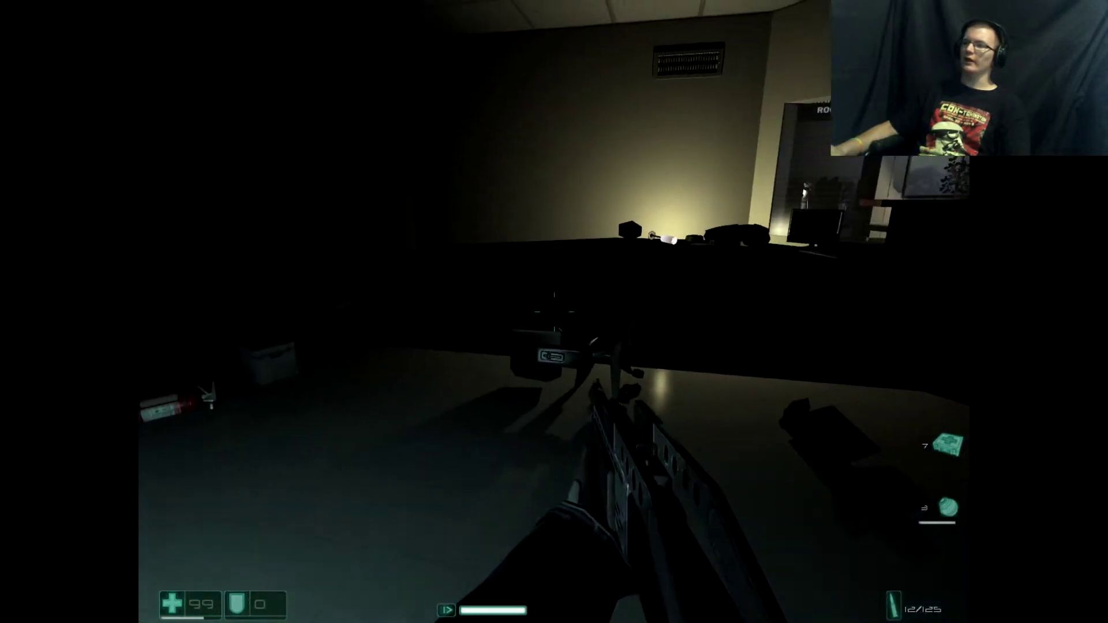
key(w)
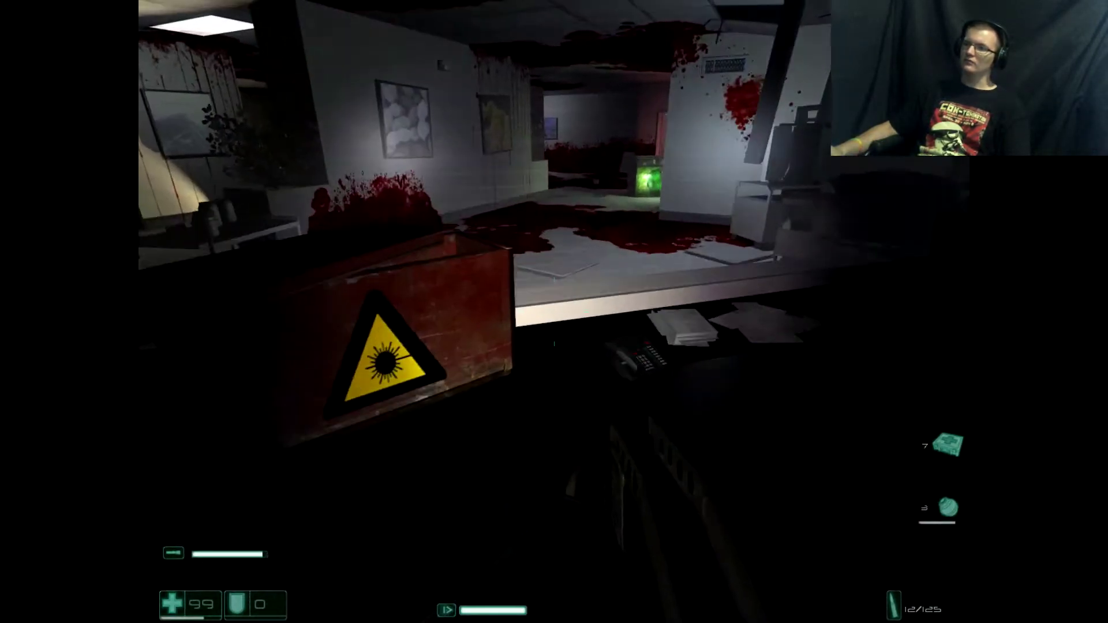
key(w)
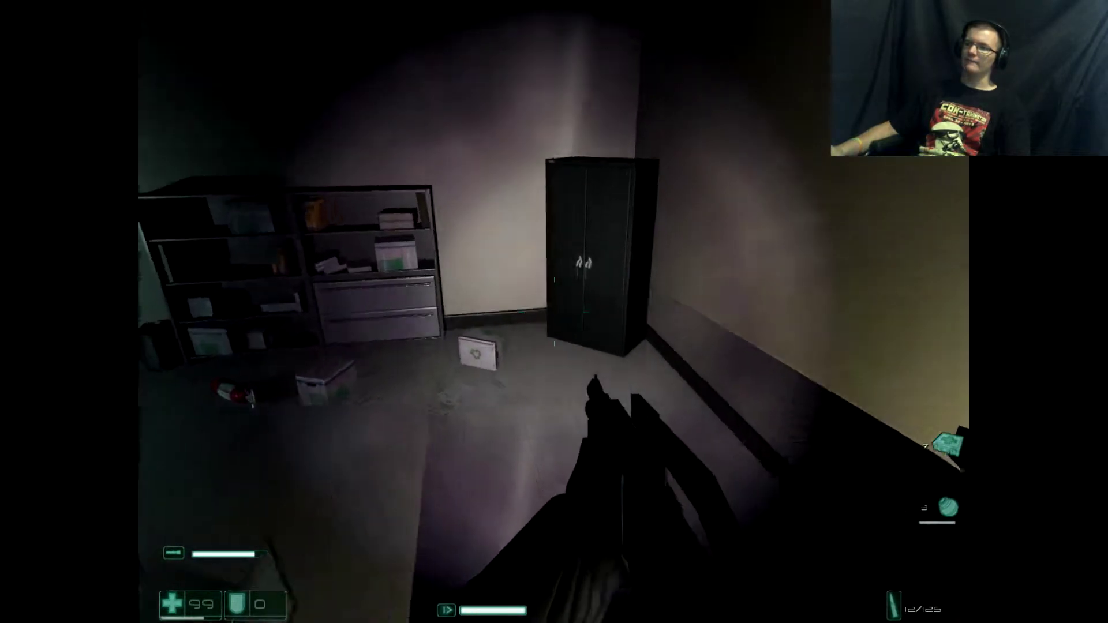
key(w)
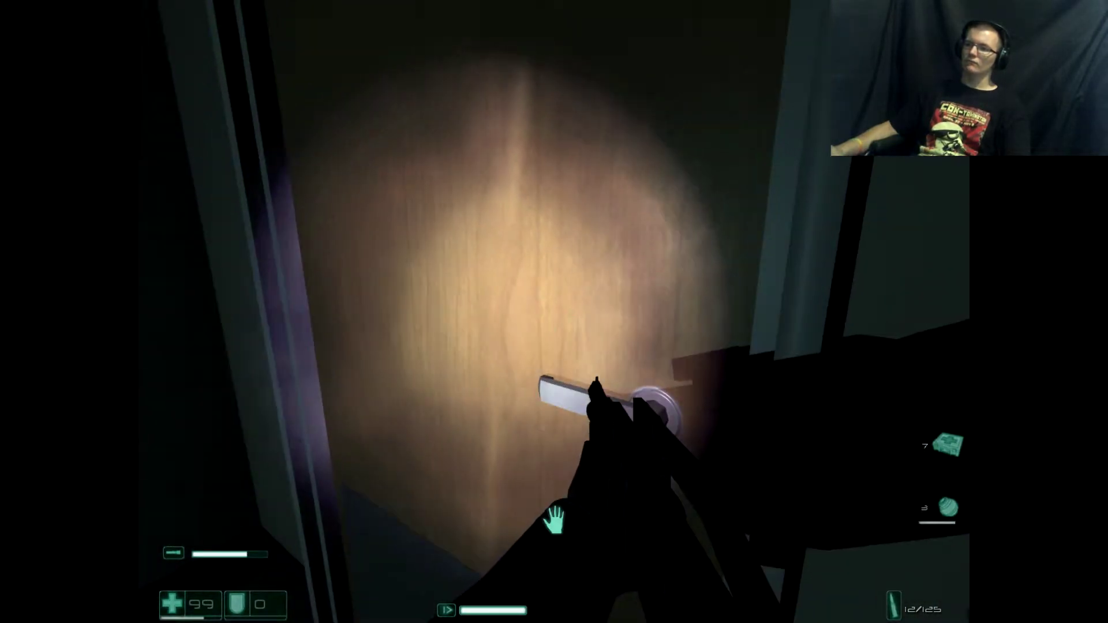
key(f)
key(w)
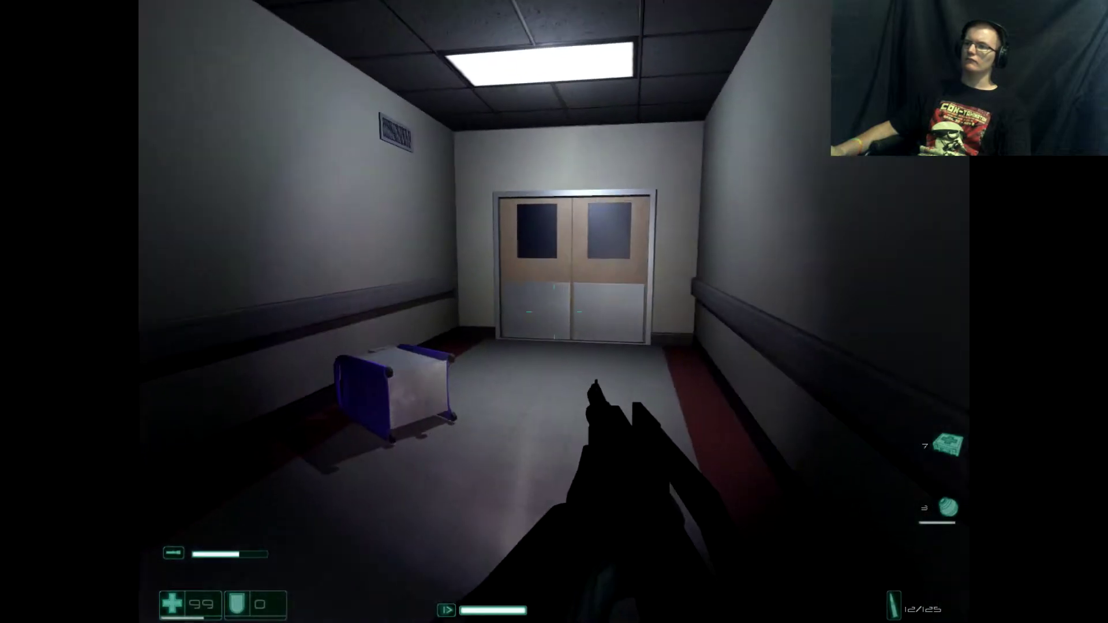
key(w)
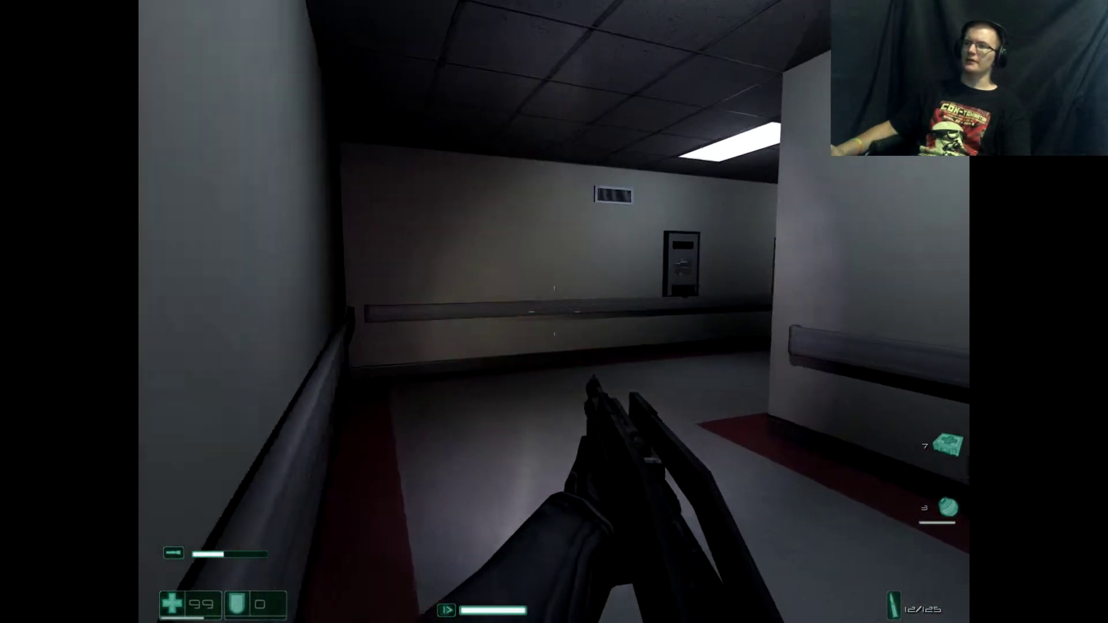
key(w)
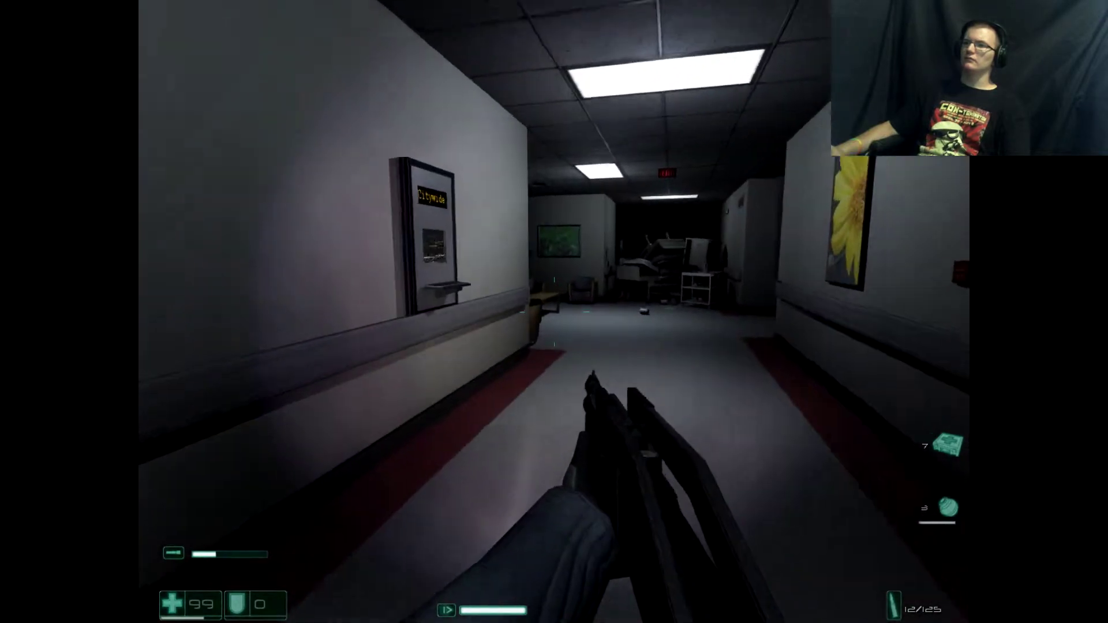
key(w)
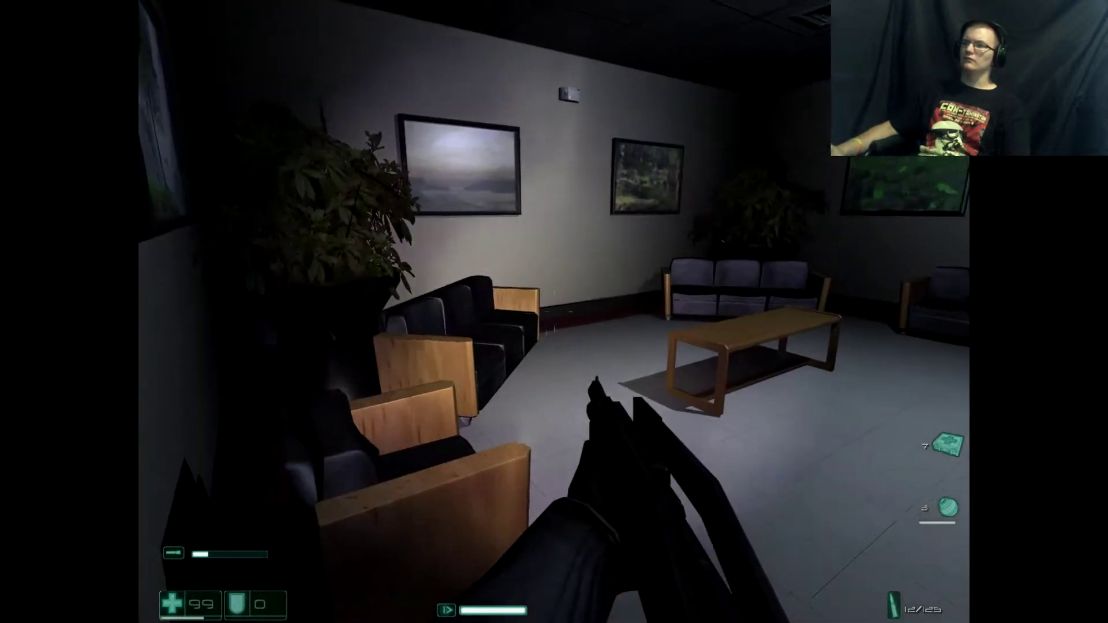
key(w)
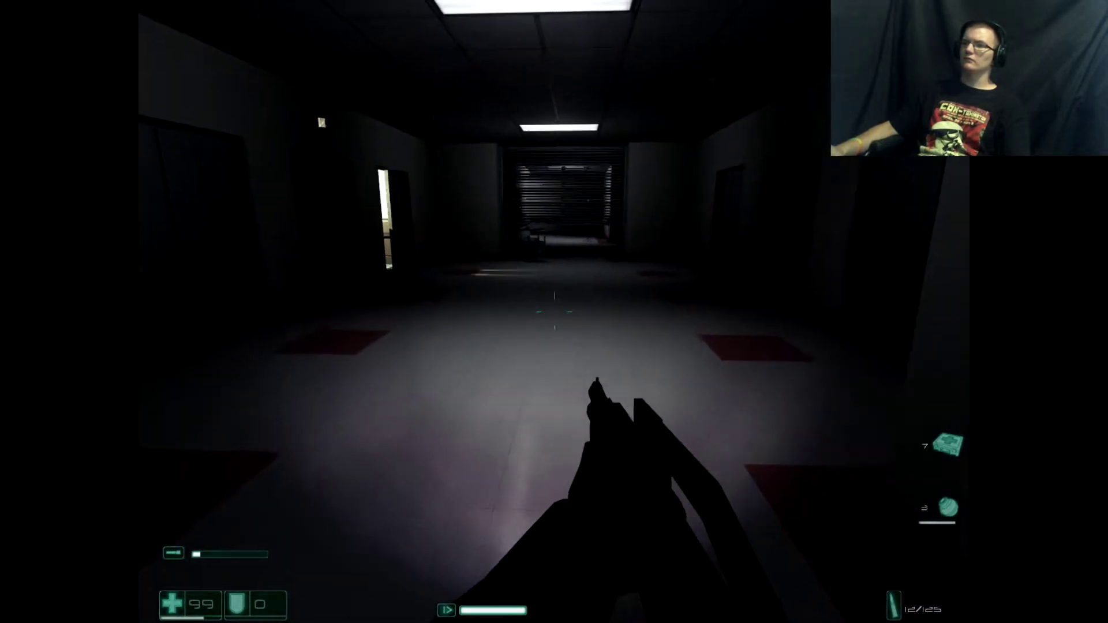
key(w)
key(w)
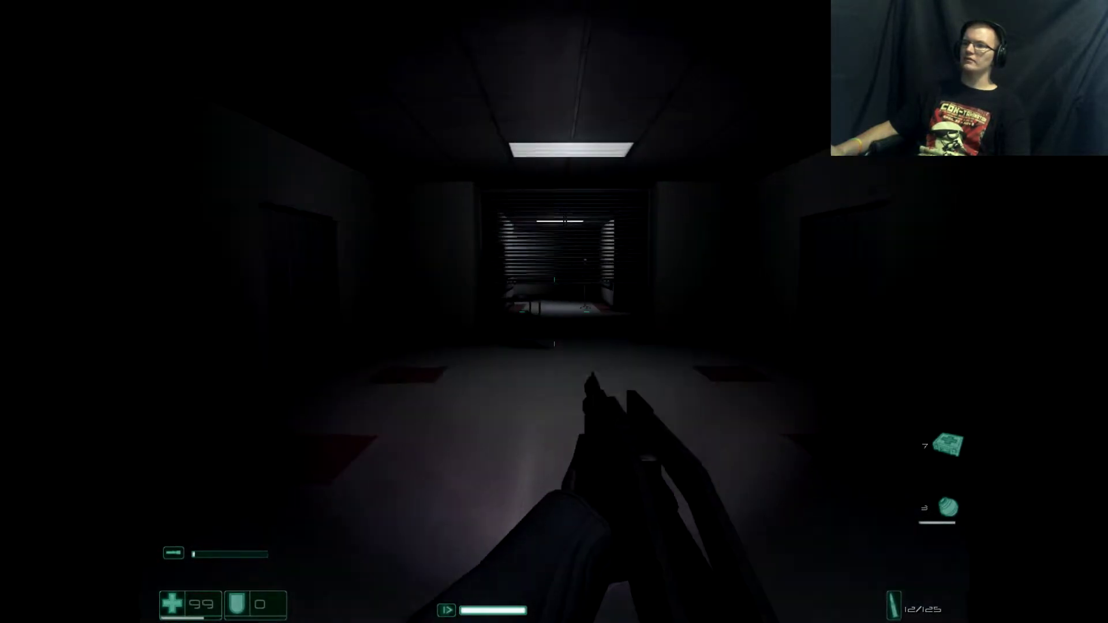
key(w)
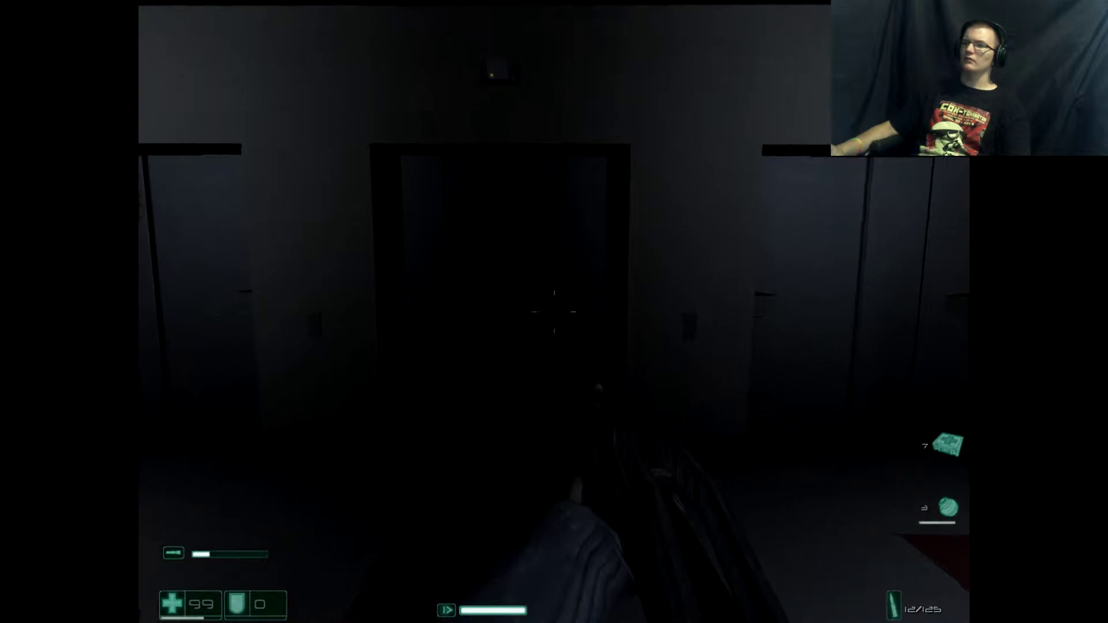
key(w)
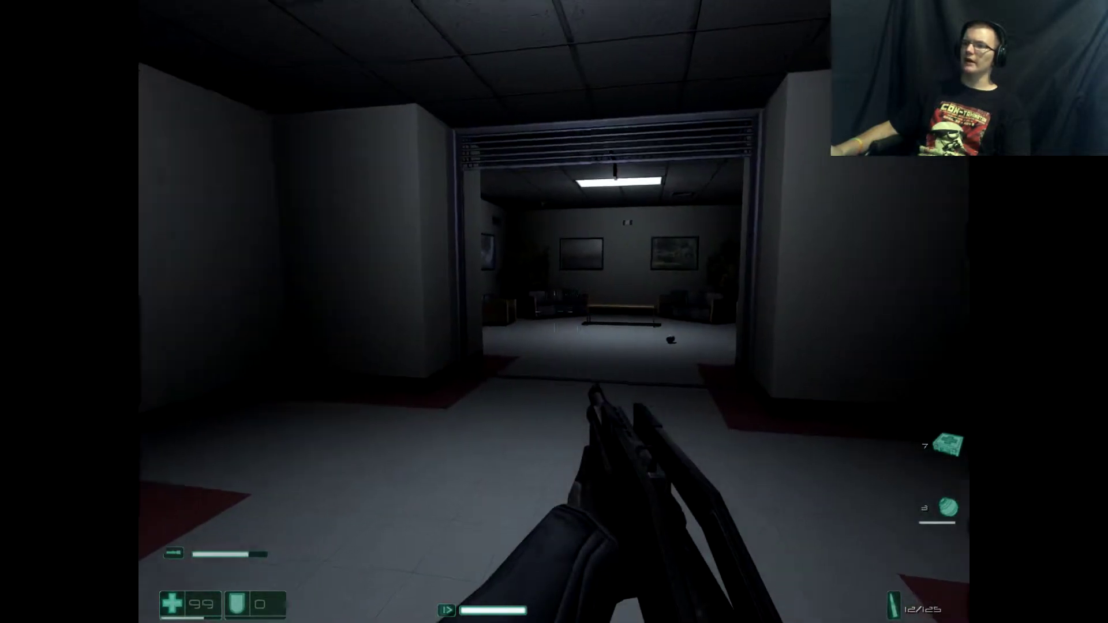
key(w)
key(w)
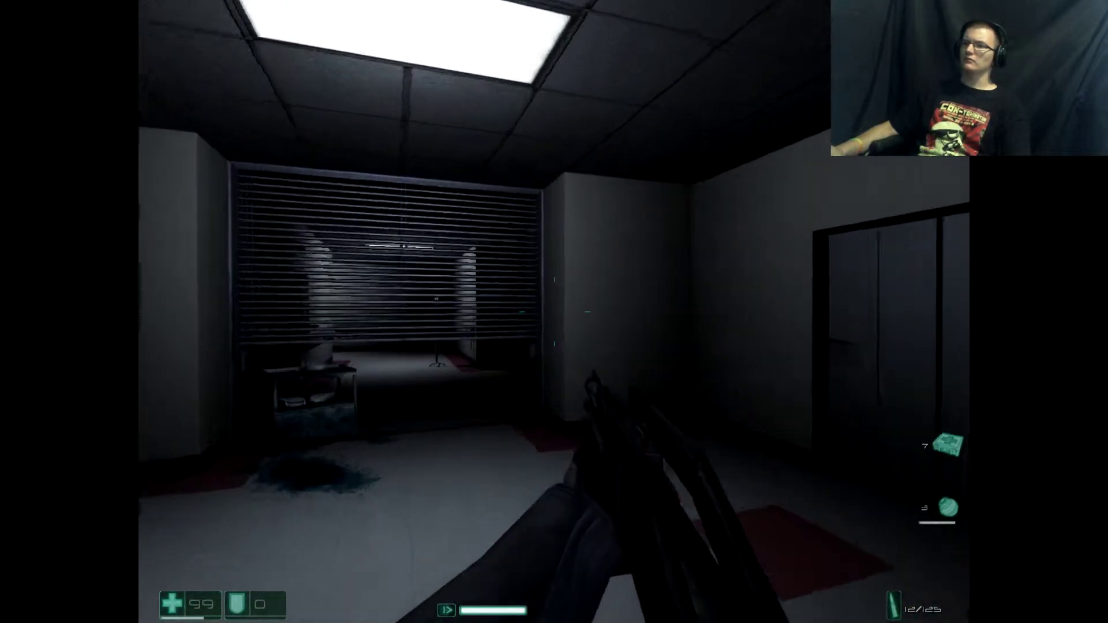
key(w)
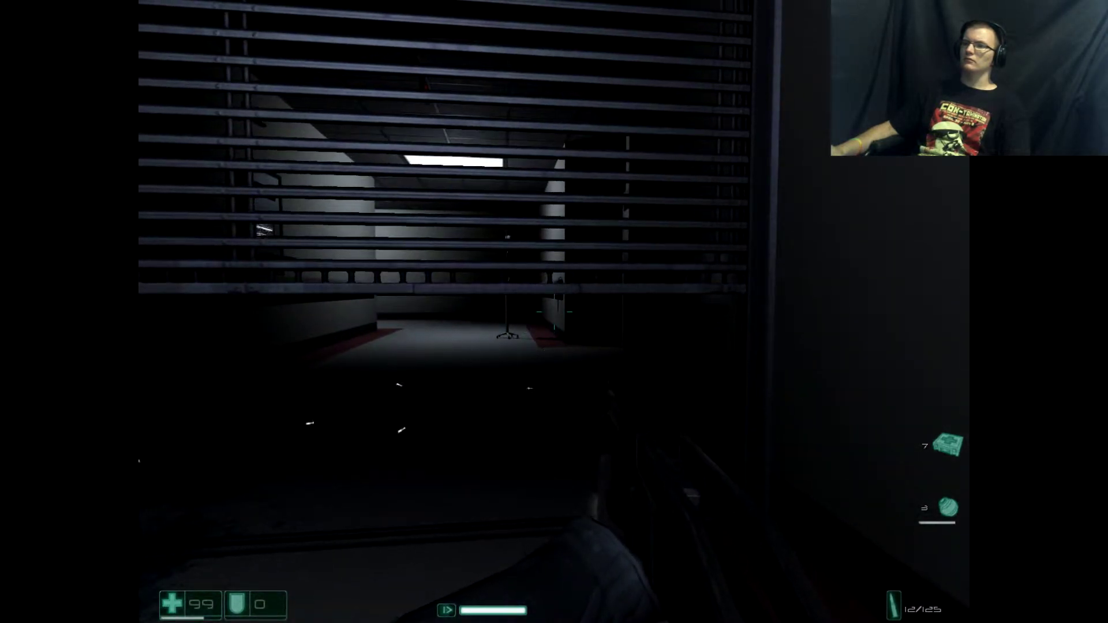
key(w)
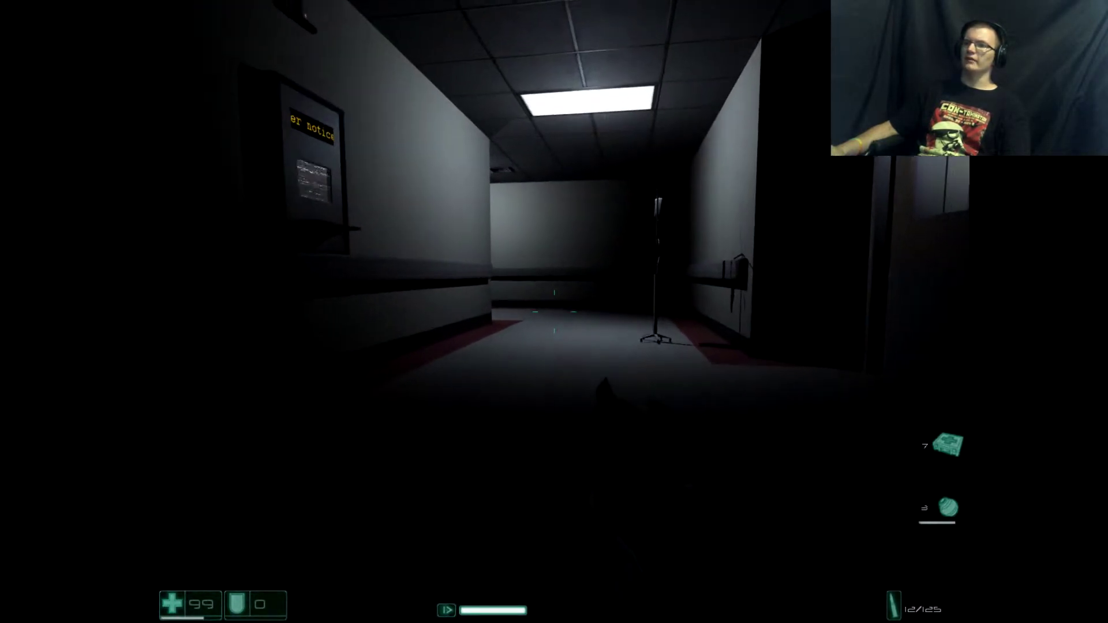
key(w)
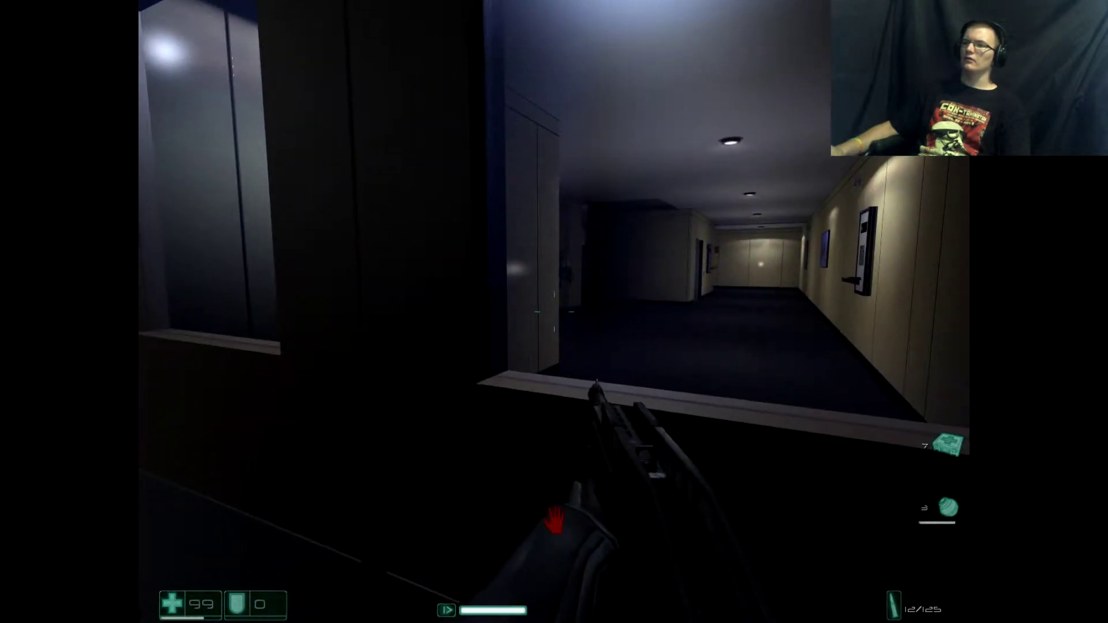
key(w)
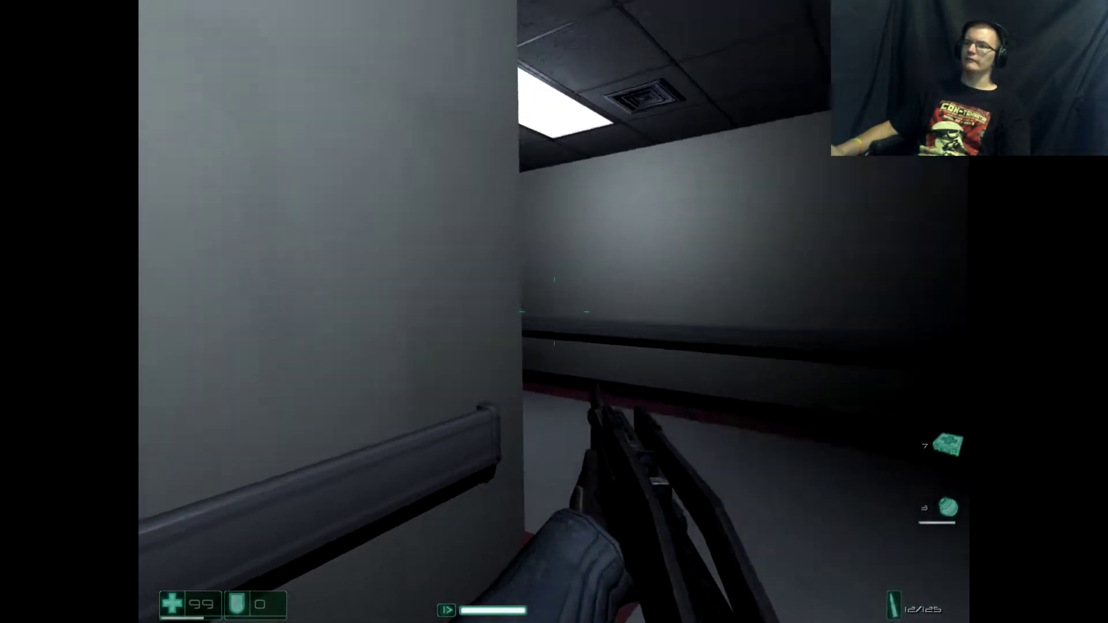
key(w)
key(w)
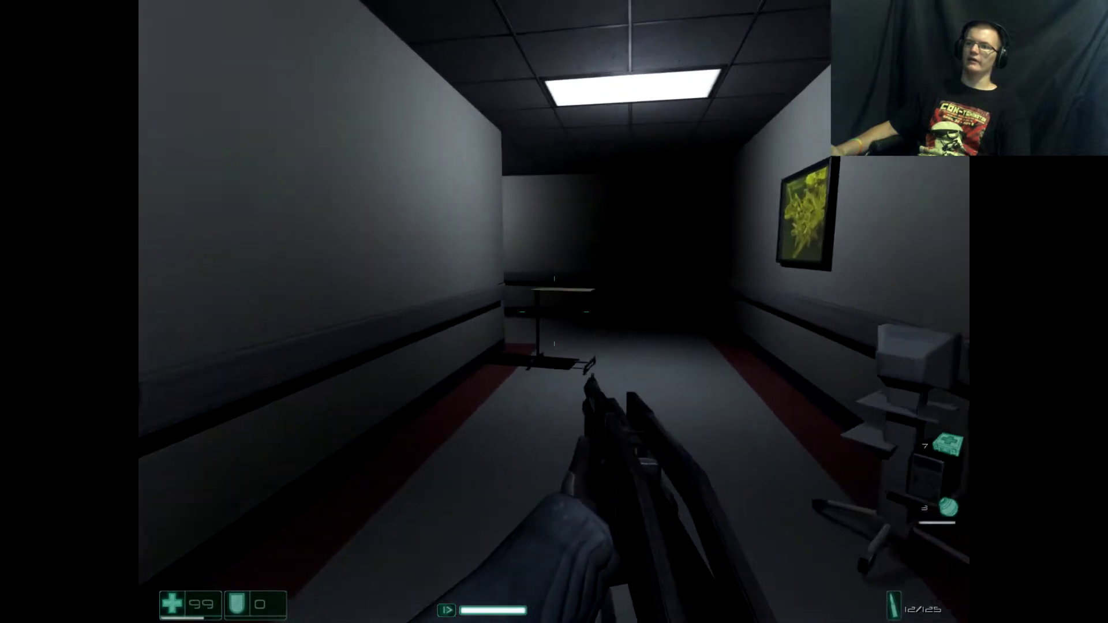
key(w)
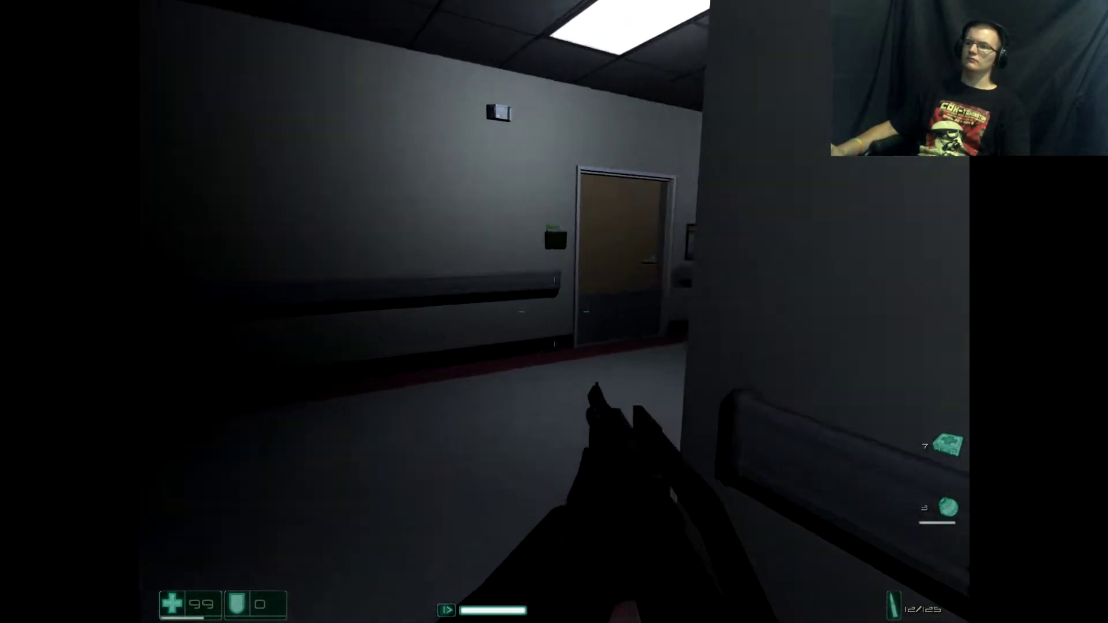
key(w)
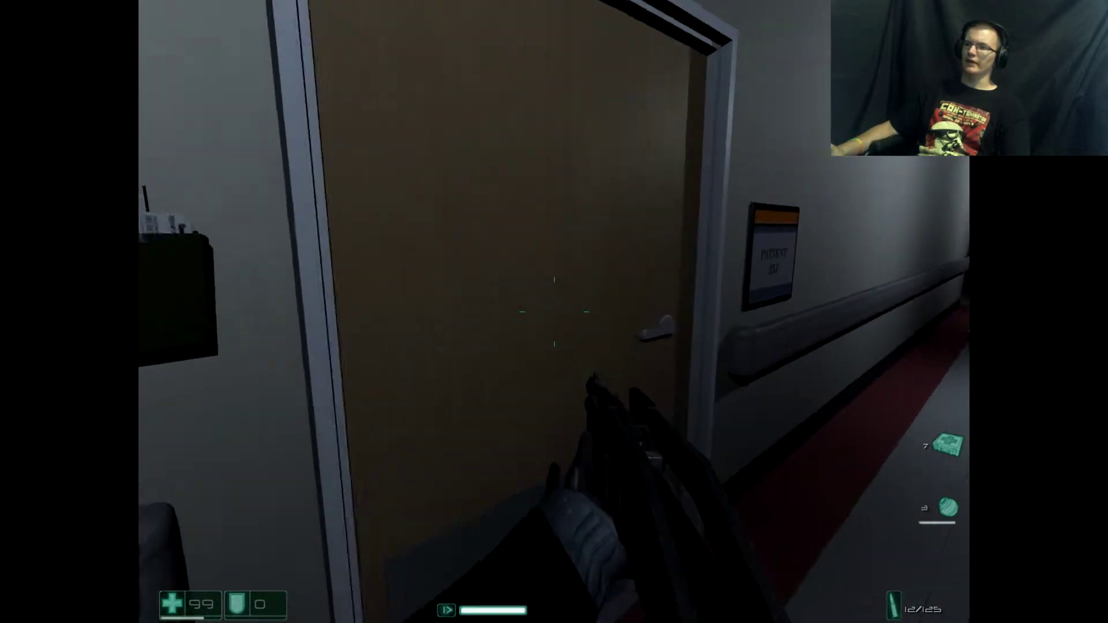
key(f)
key(w)
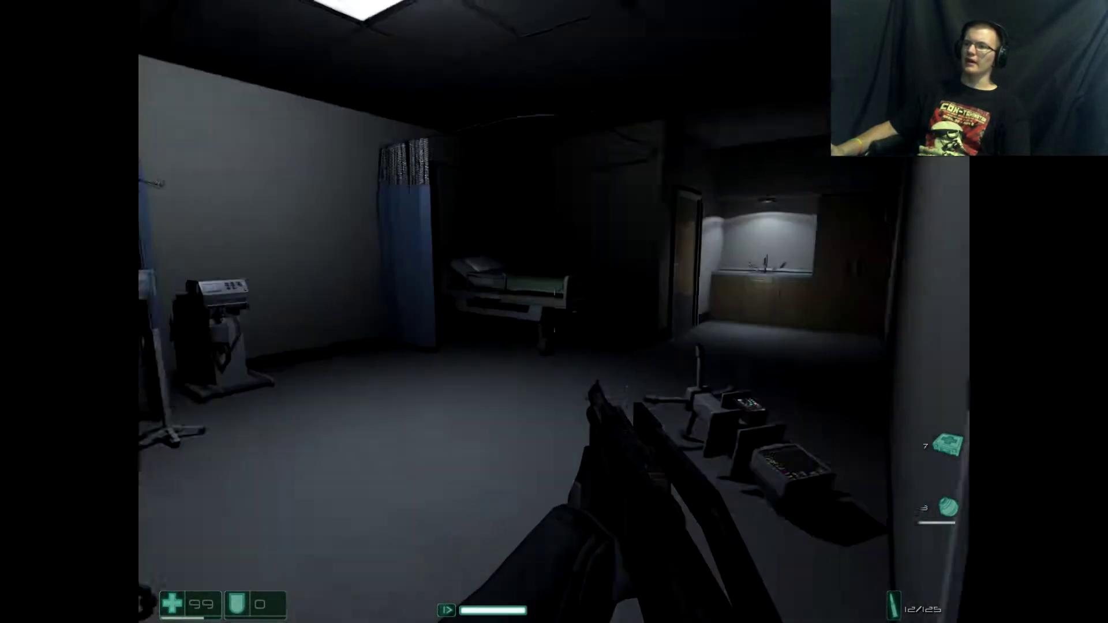
key(w)
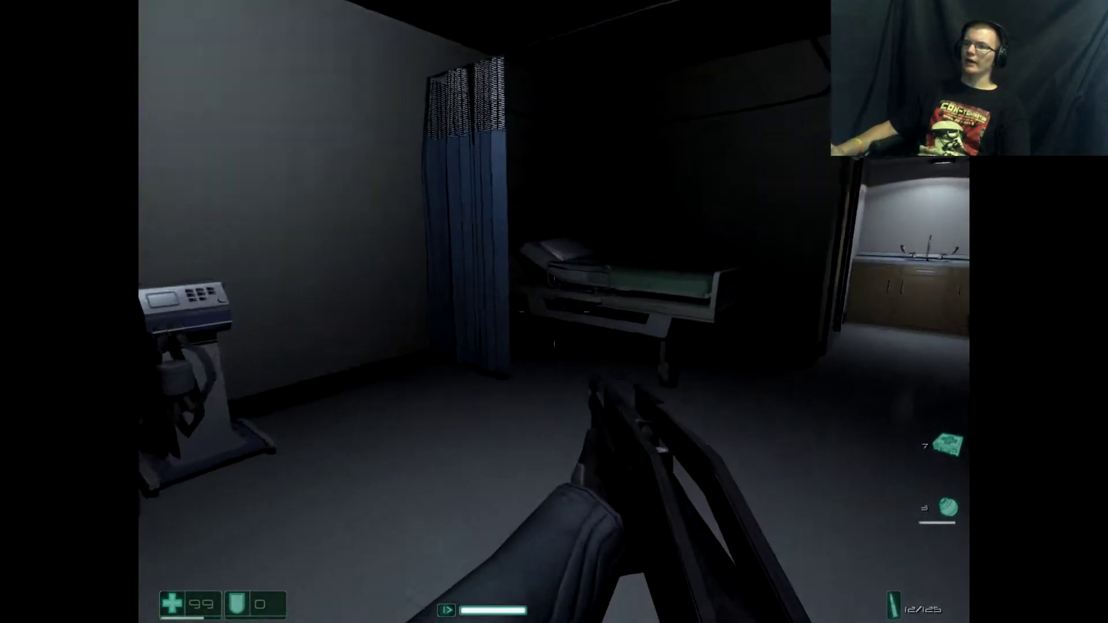
key(w)
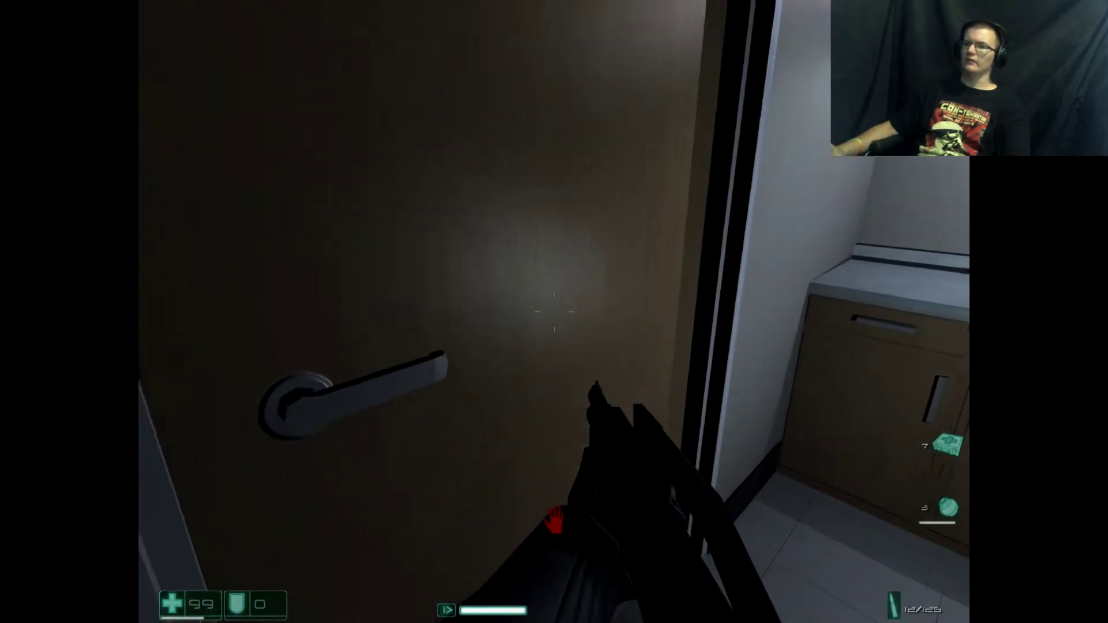
key(w)
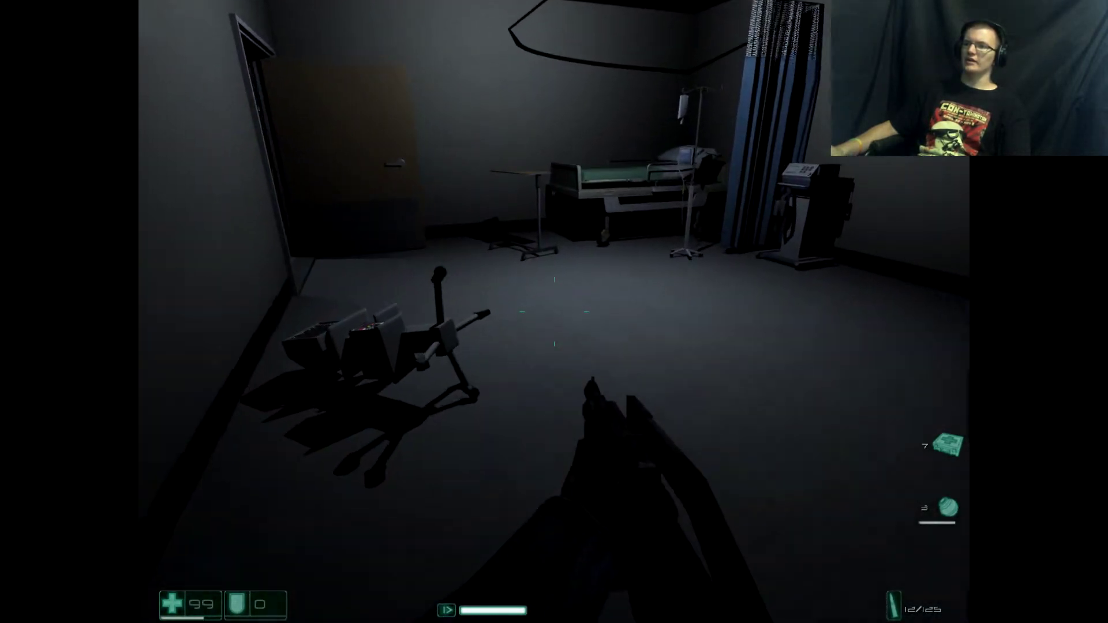
key(w)
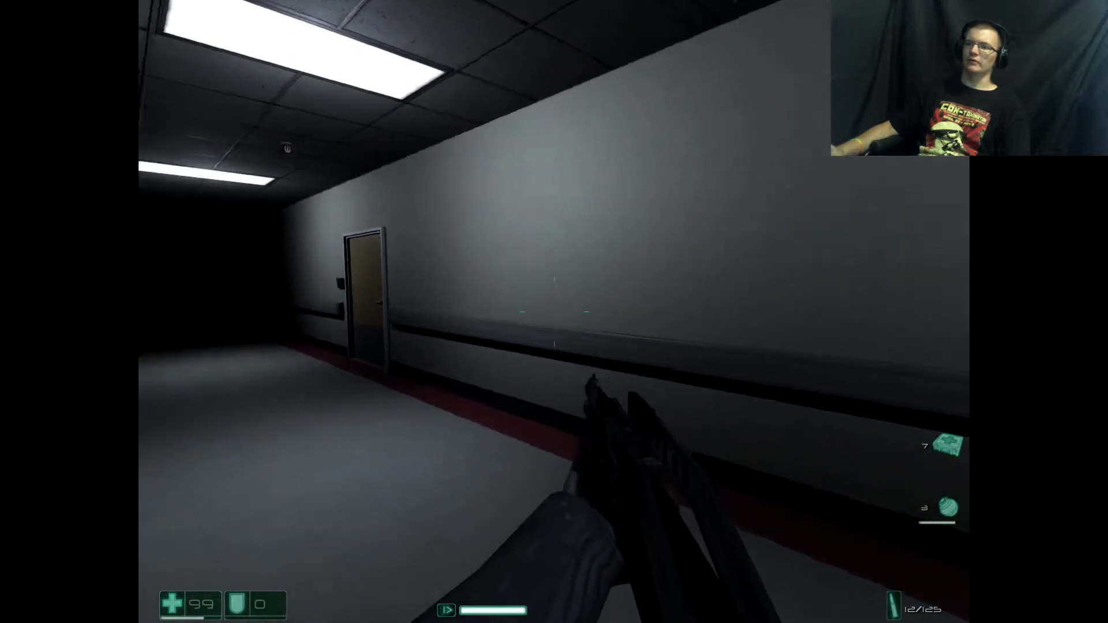
key(w)
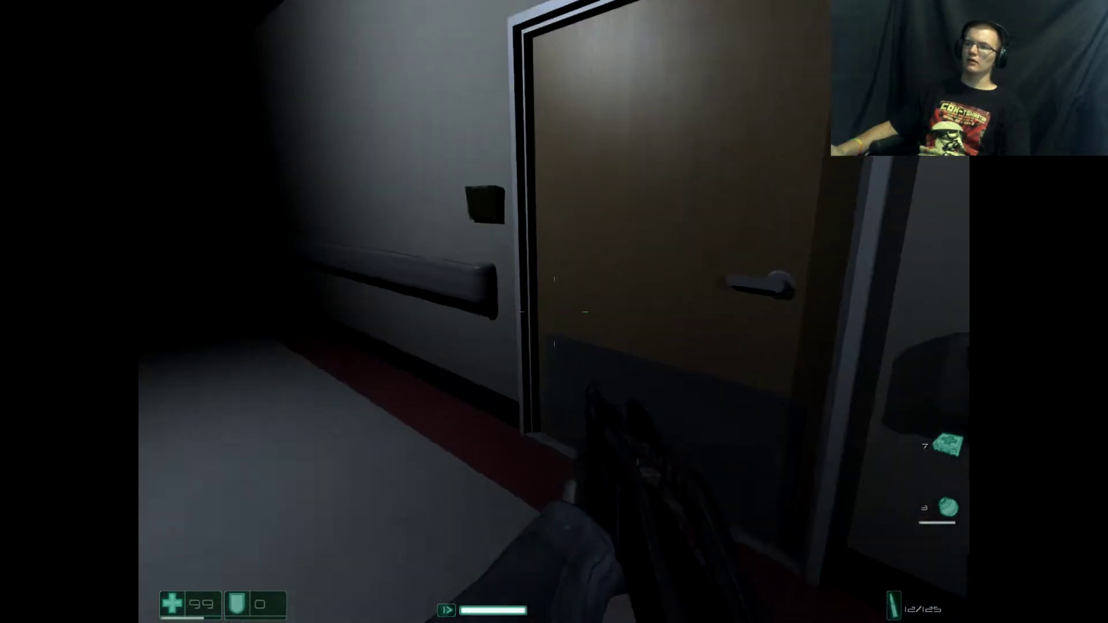
key(w)
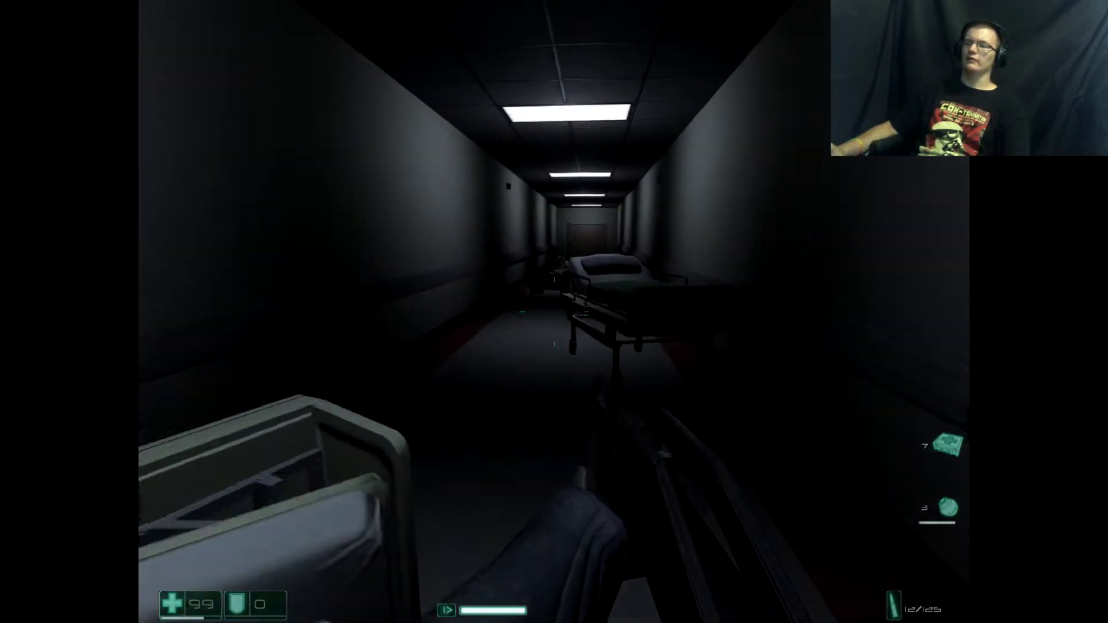
key(w)
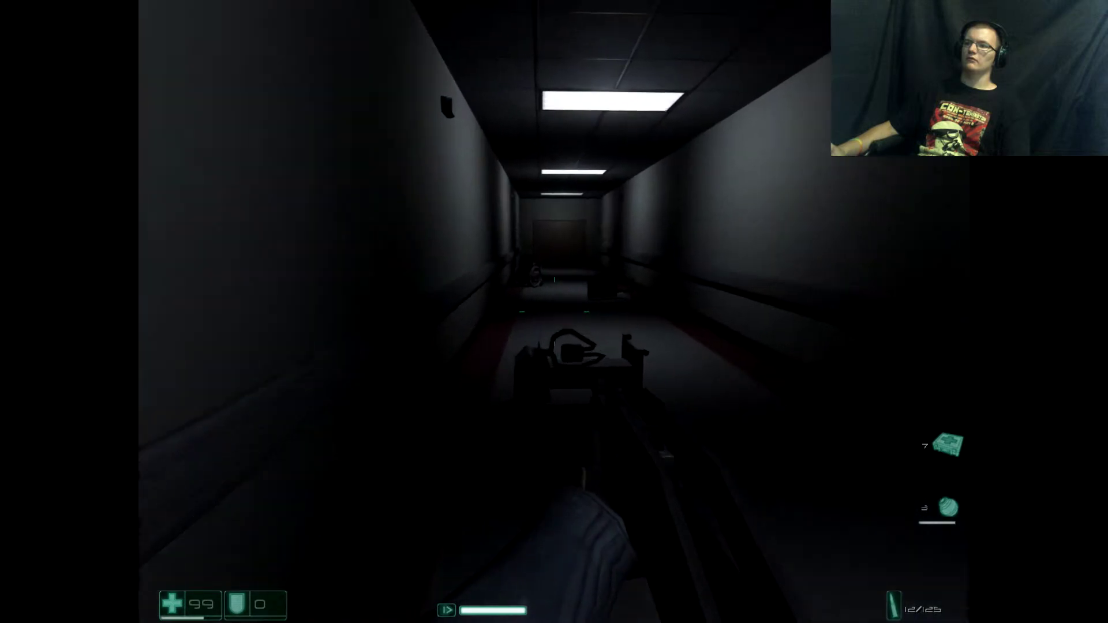
key(w)
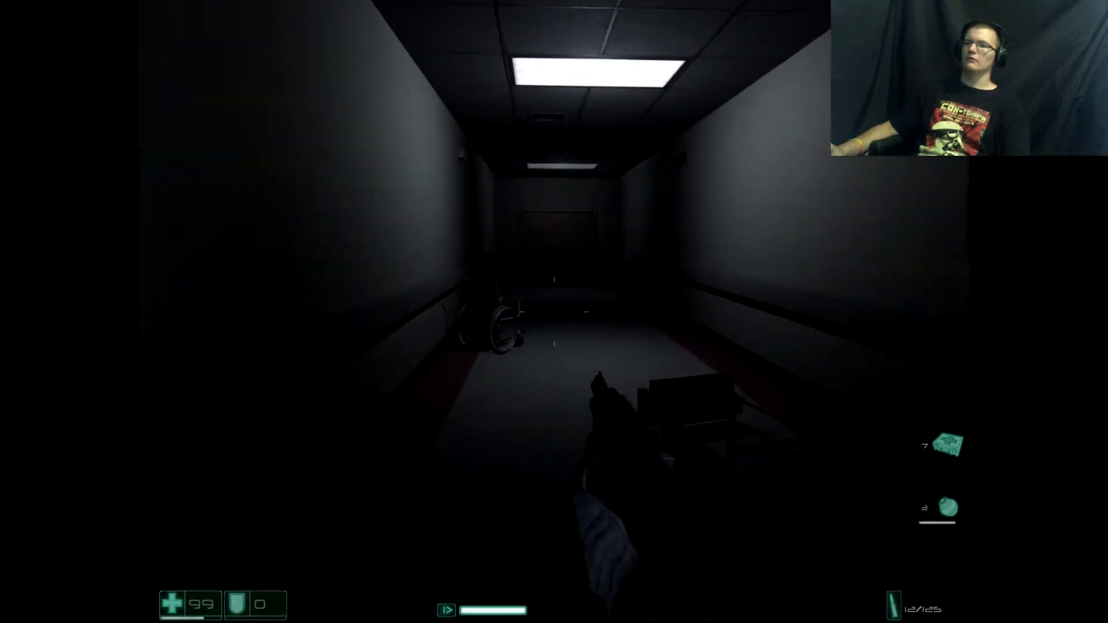
key(w)
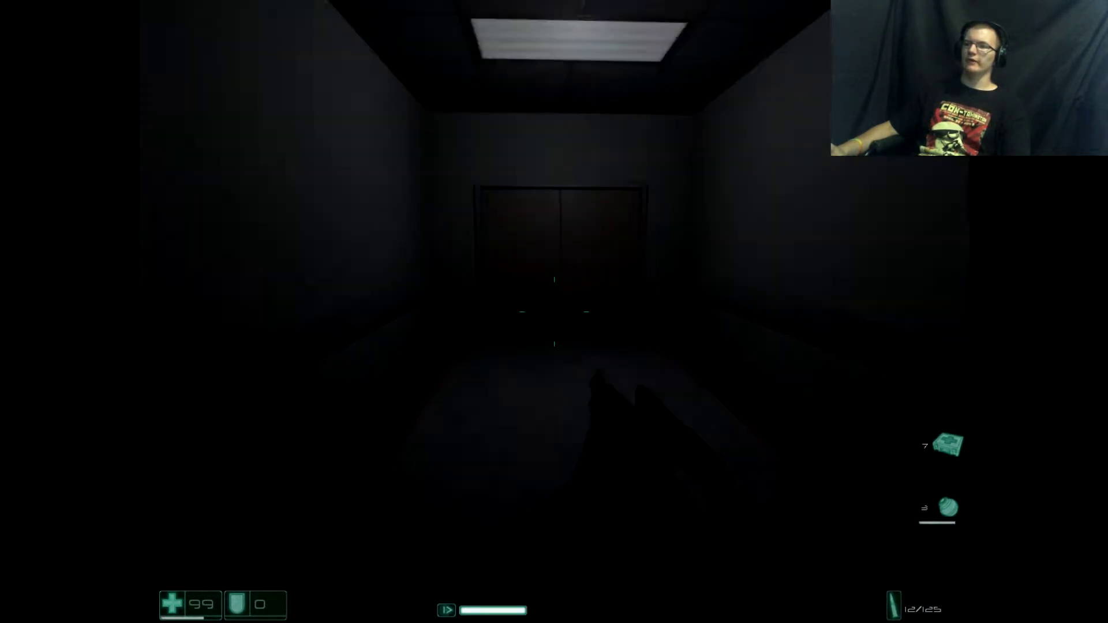
key(w)
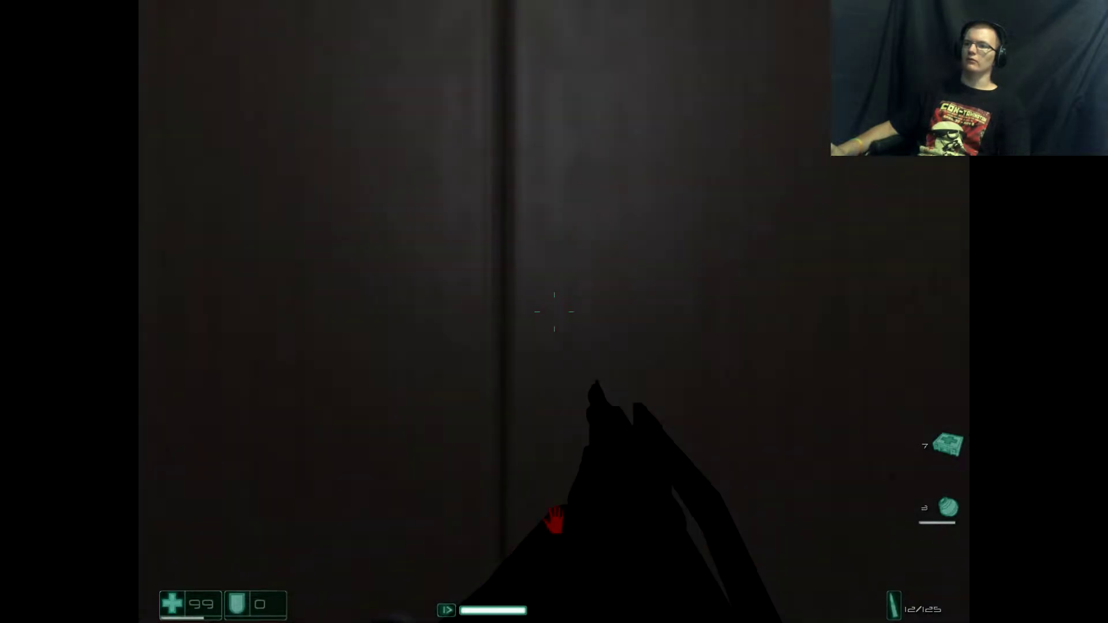
key(w)
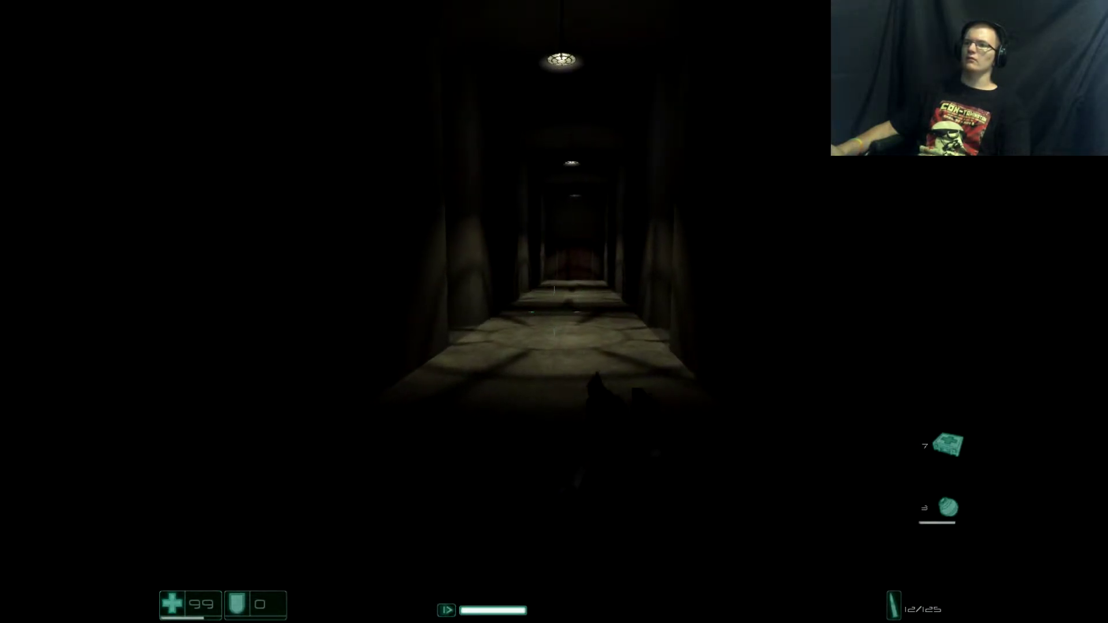
key(w)
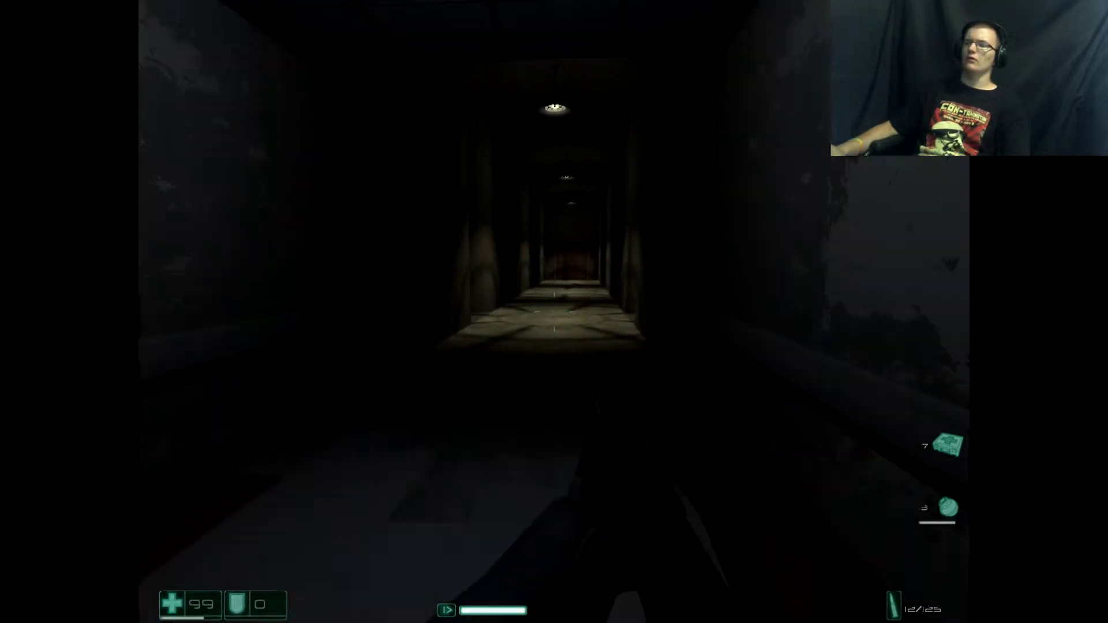
key(w)
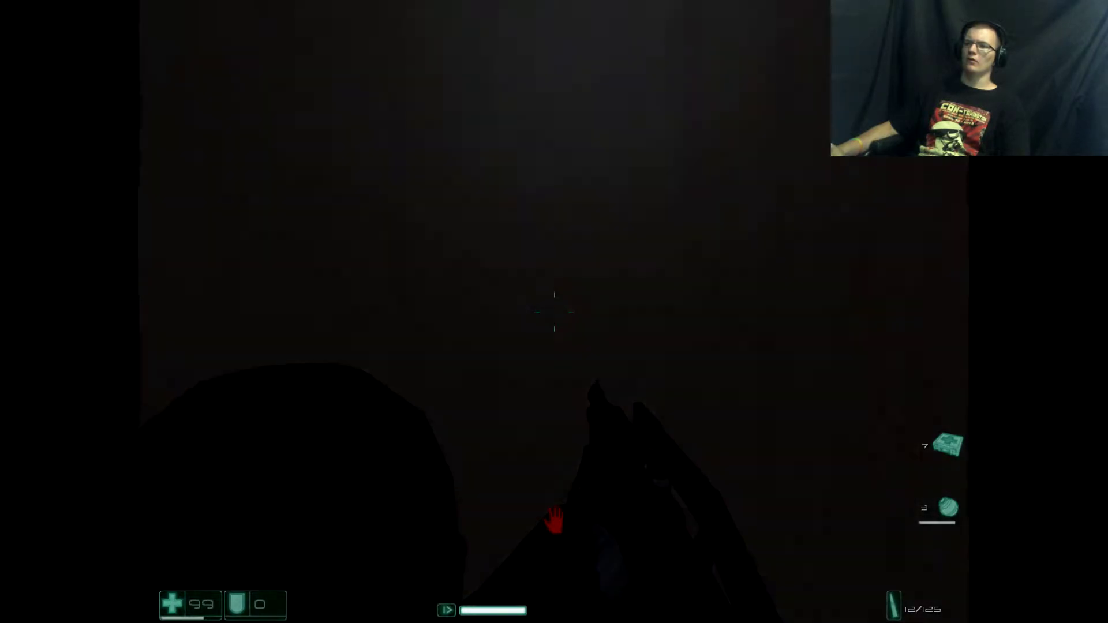
key(w)
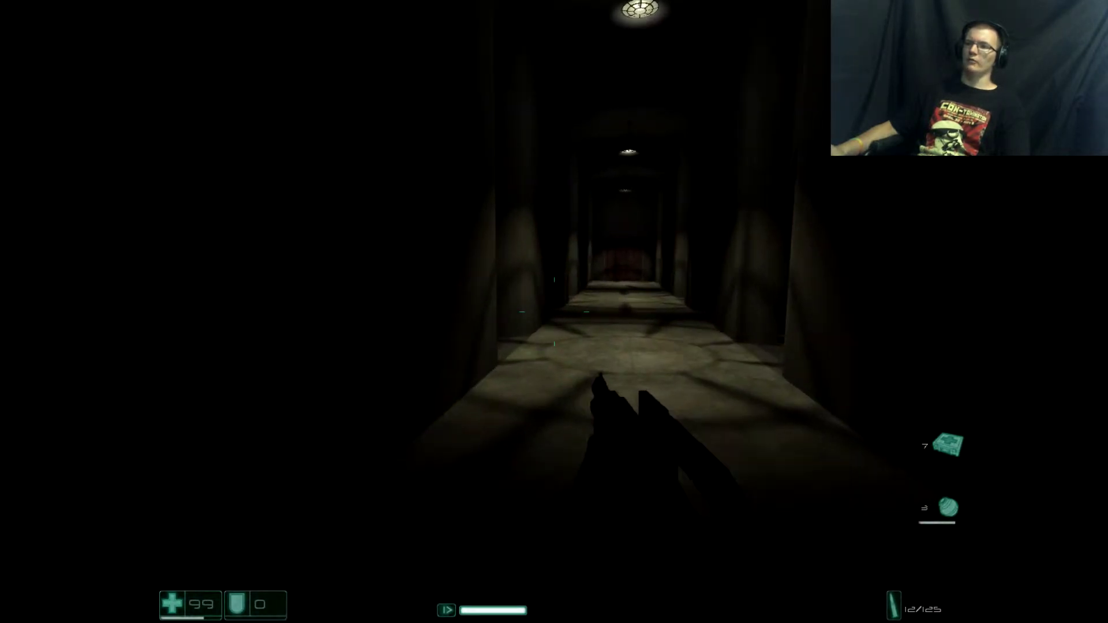
key(w)
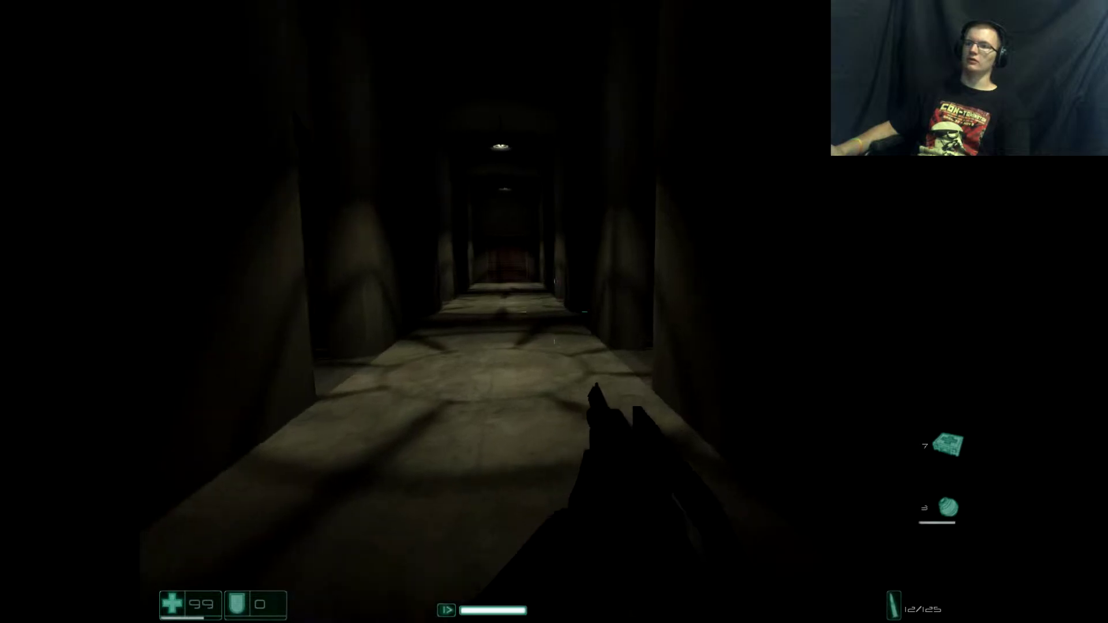
key(w)
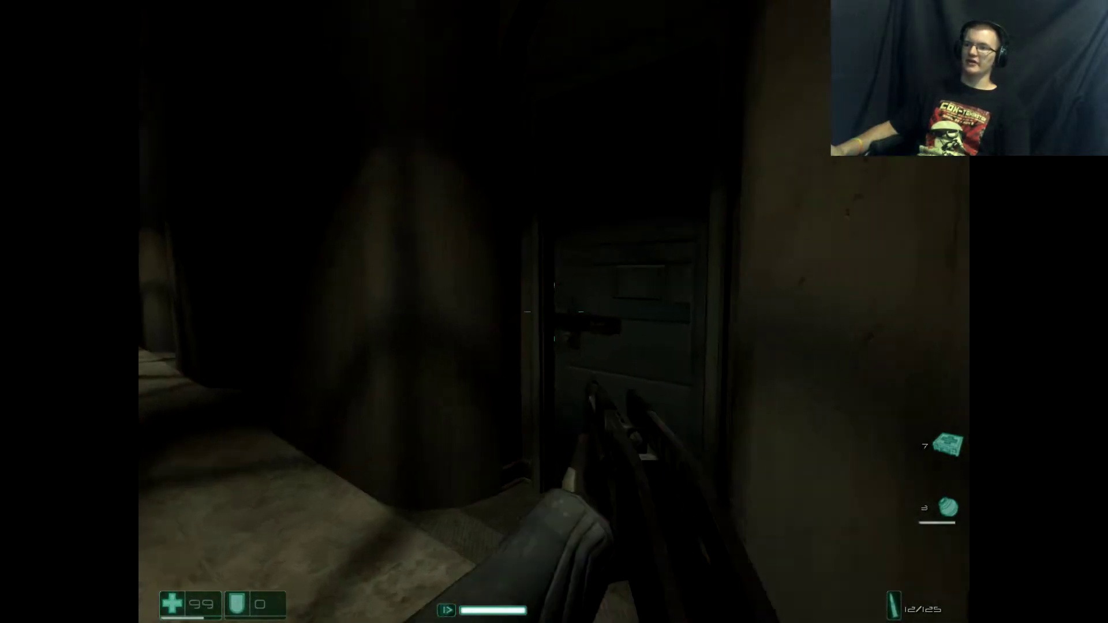
key(w)
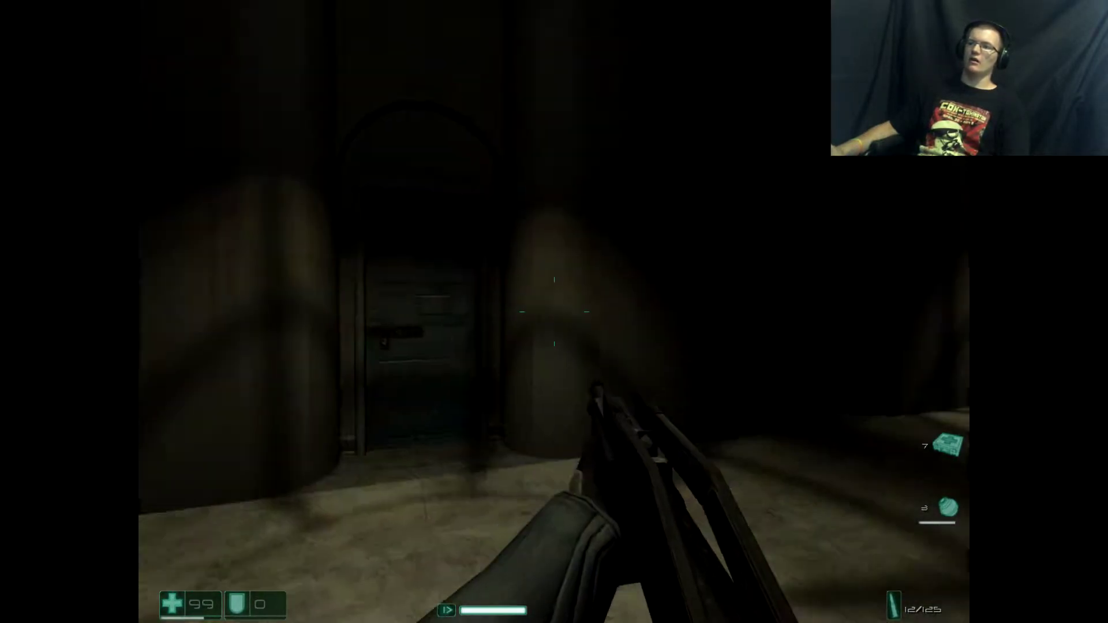
key(w)
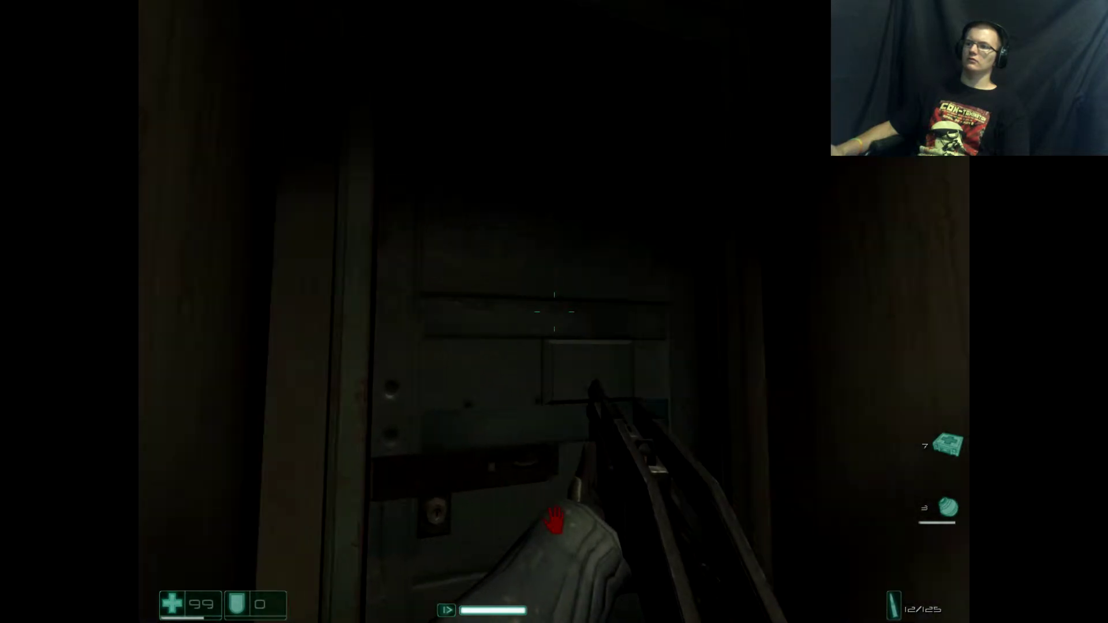
key(w)
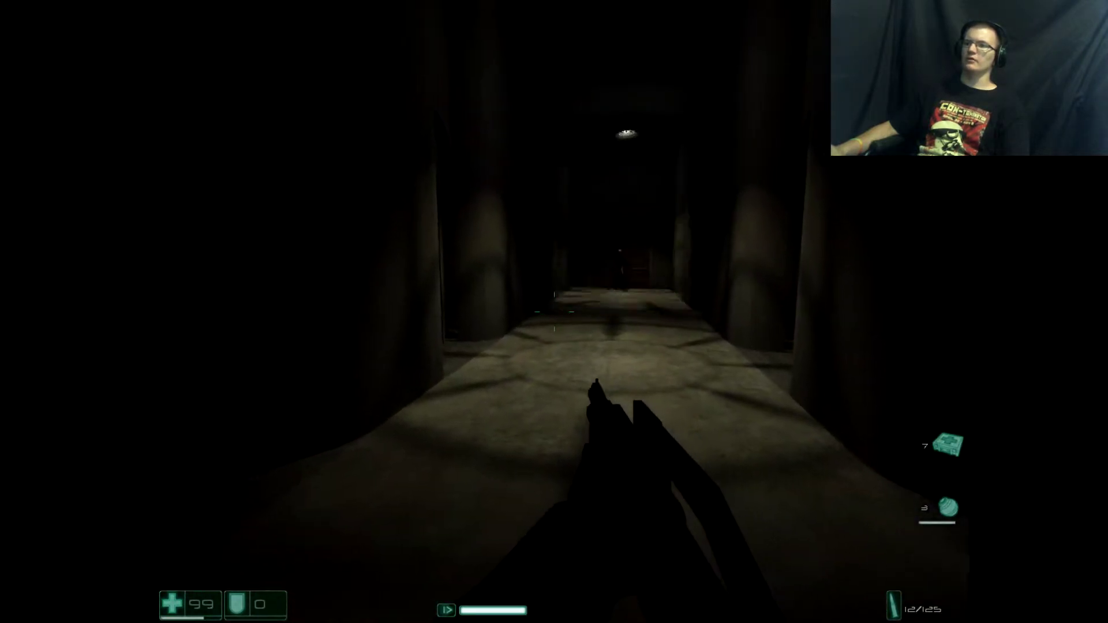
key(w)
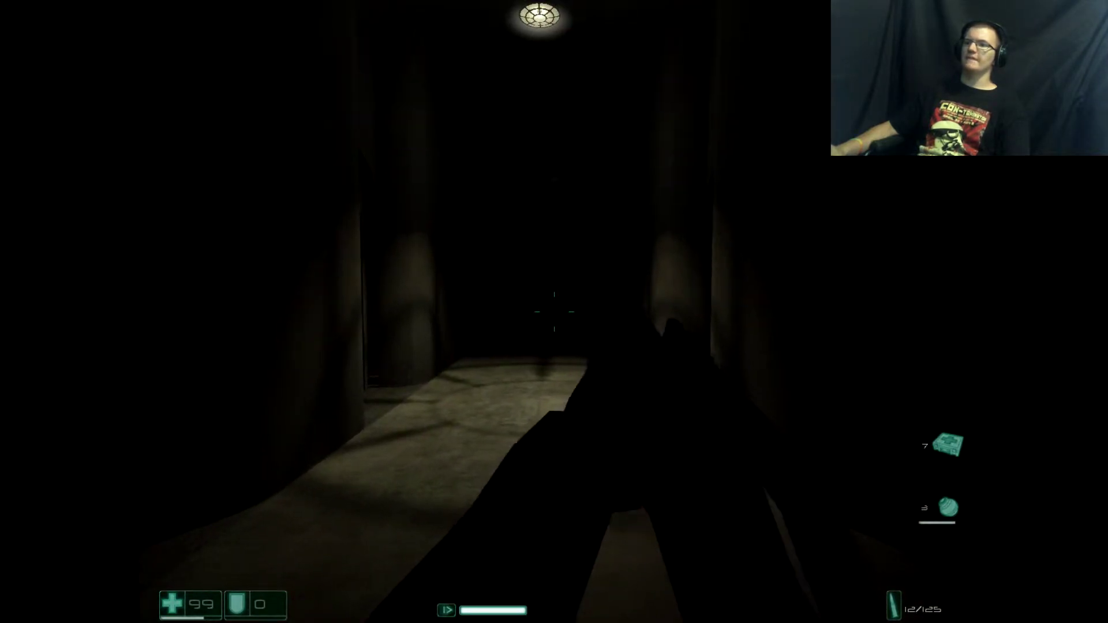
key(w)
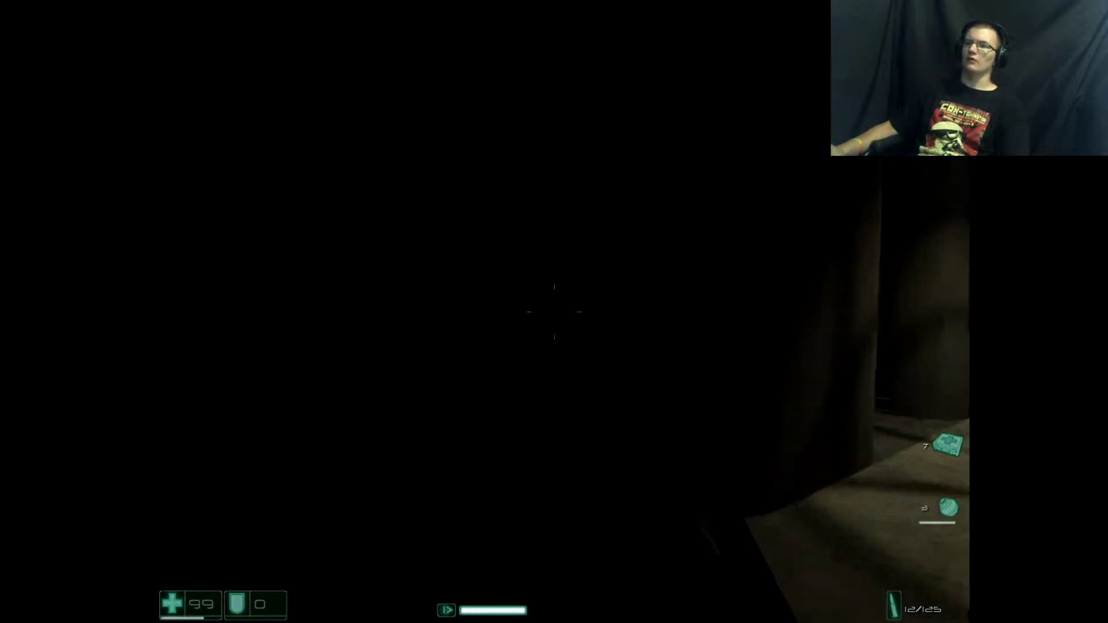
key(w)
key(w)
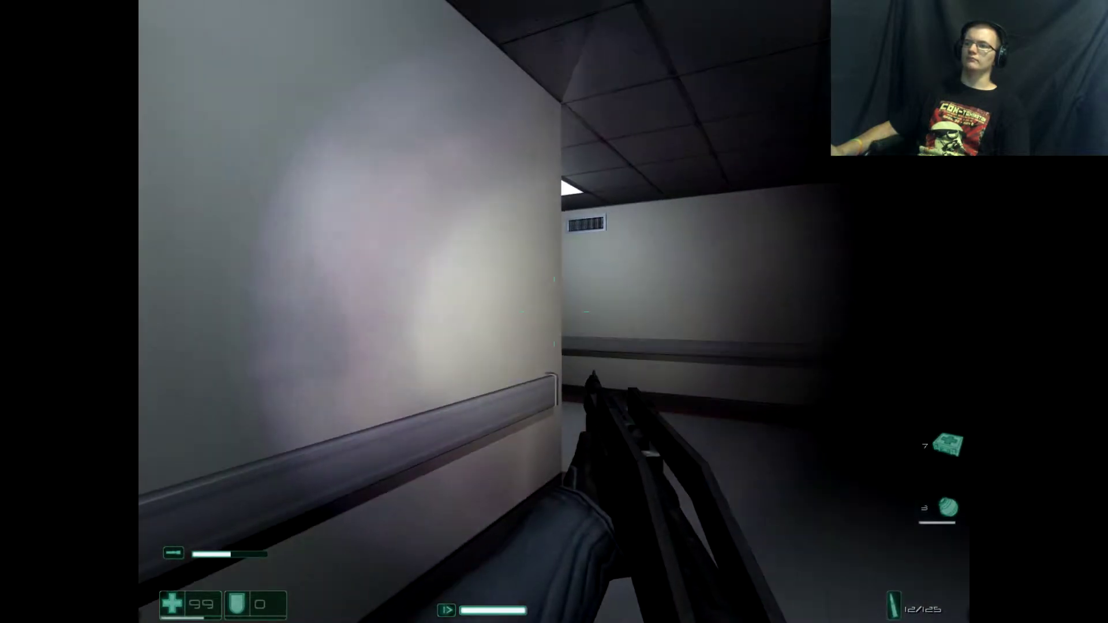
key(w)
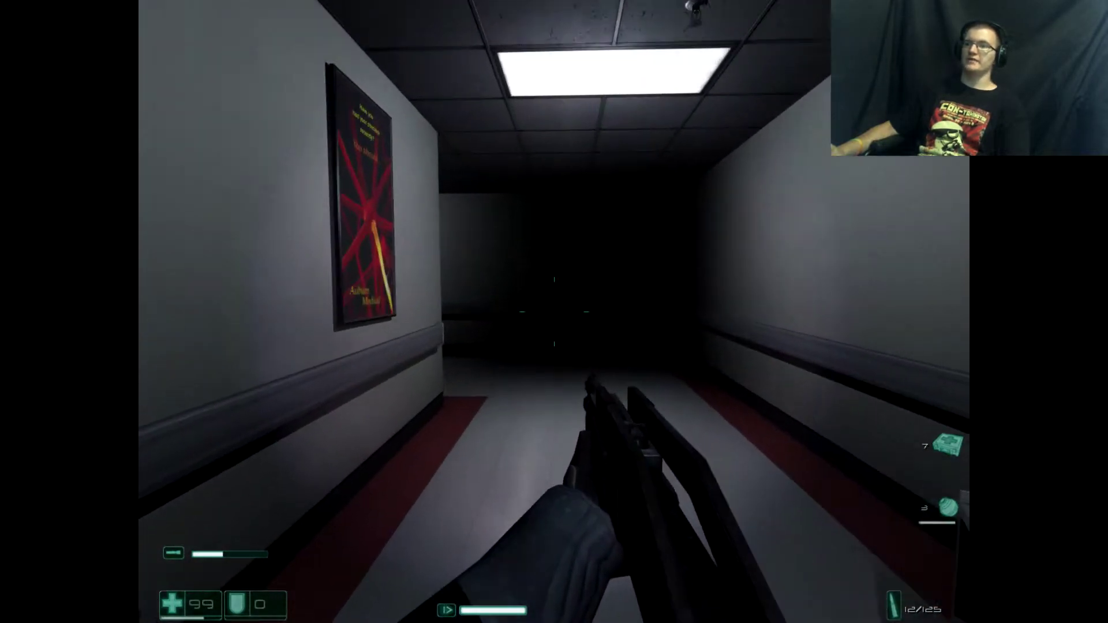
key(w)
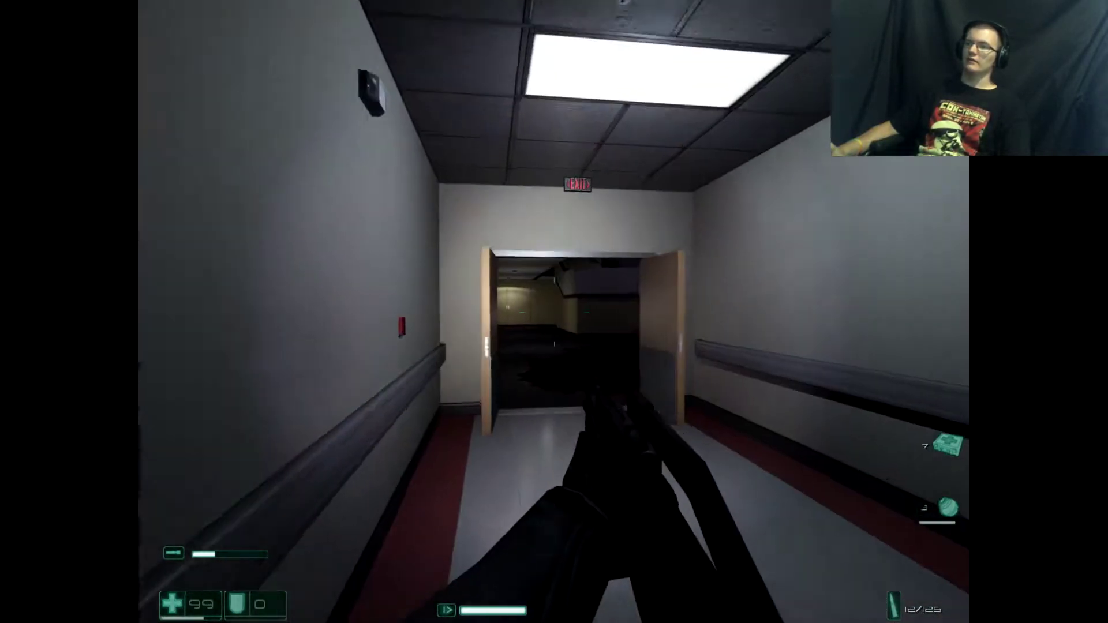
key(w)
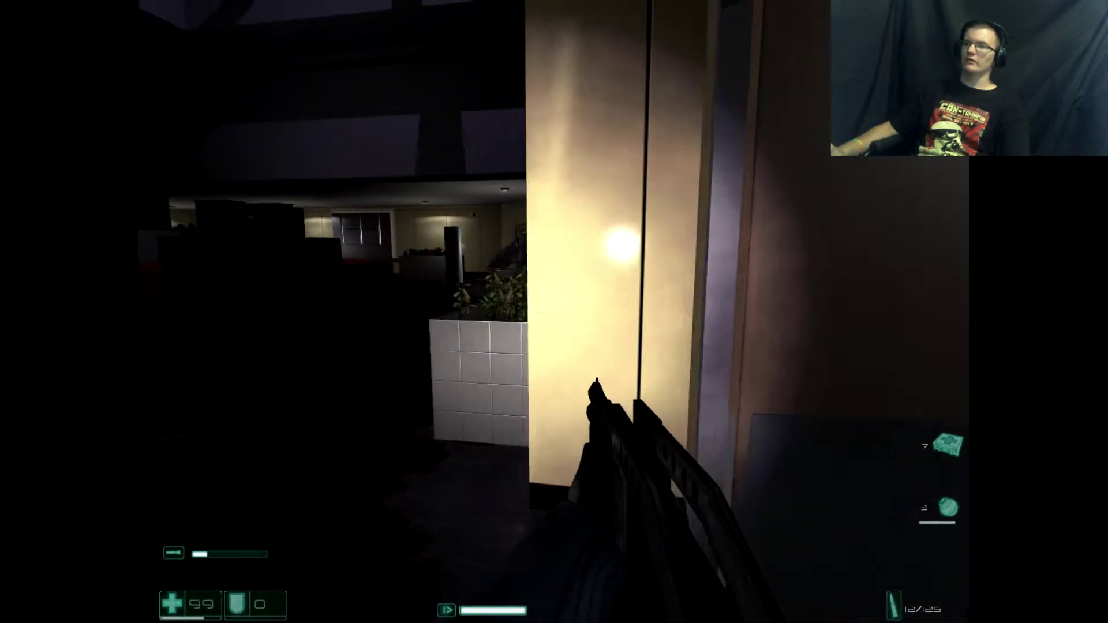
key(w)
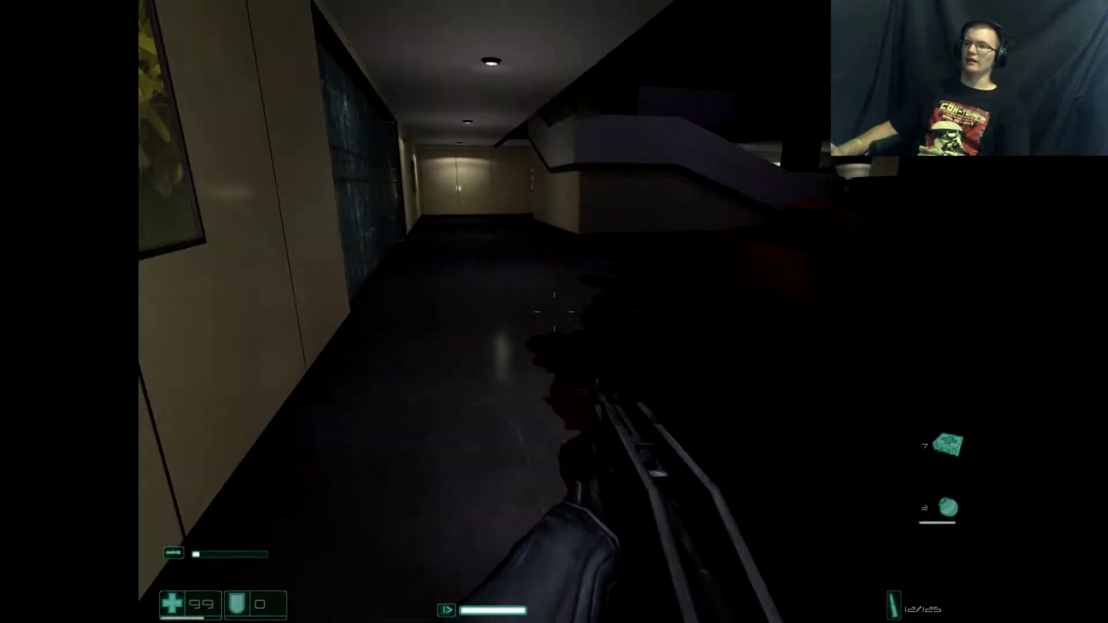
key(w)
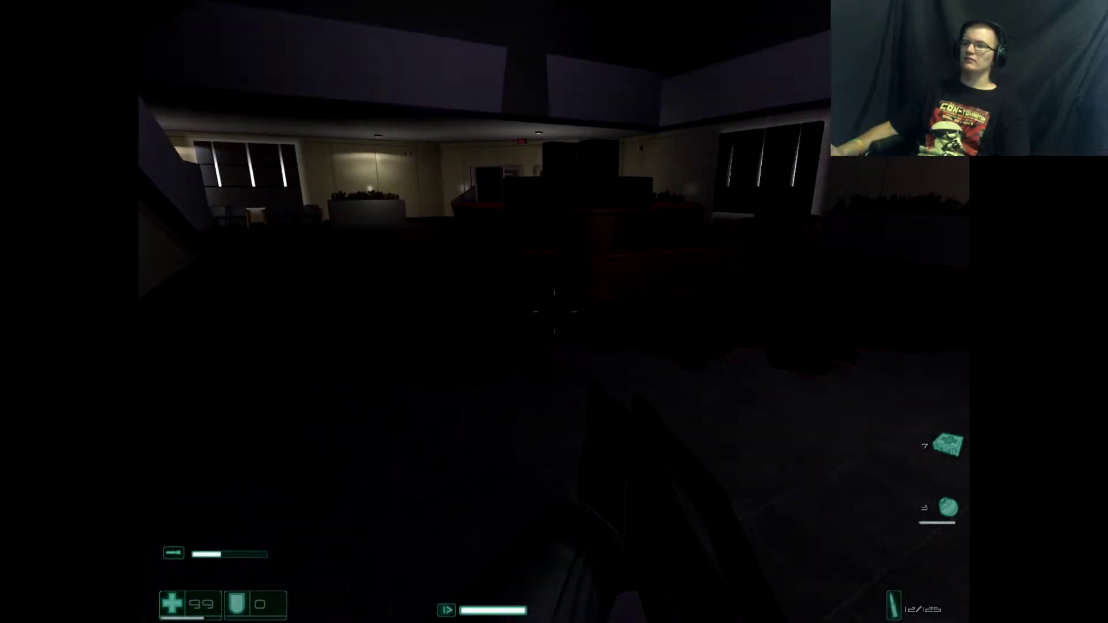
key(w)
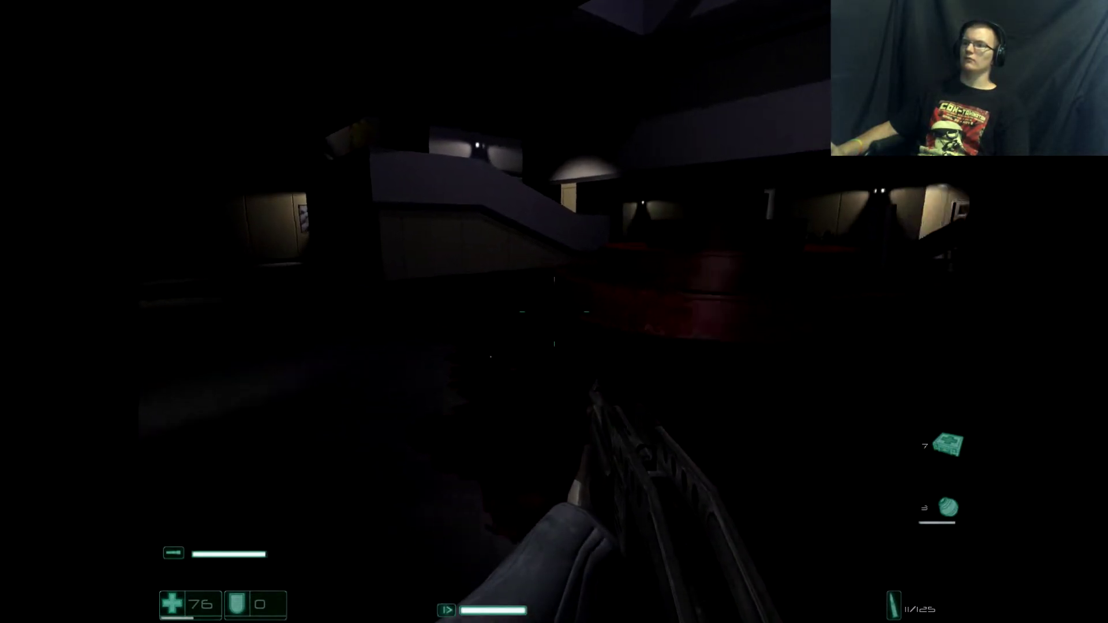
key(w)
click(555, 312)
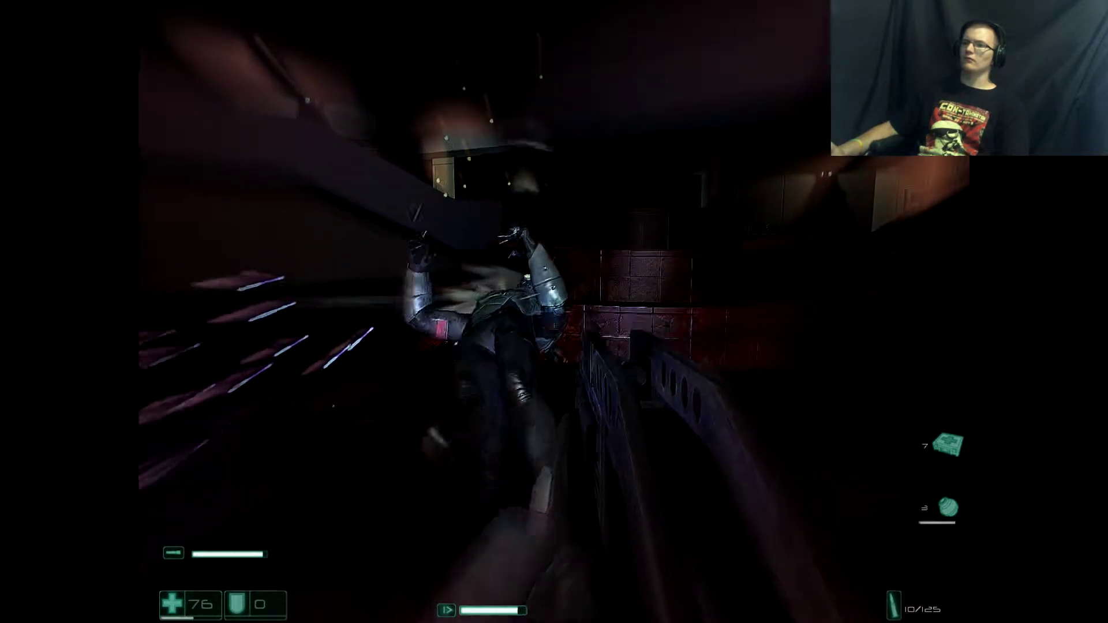
key(w)
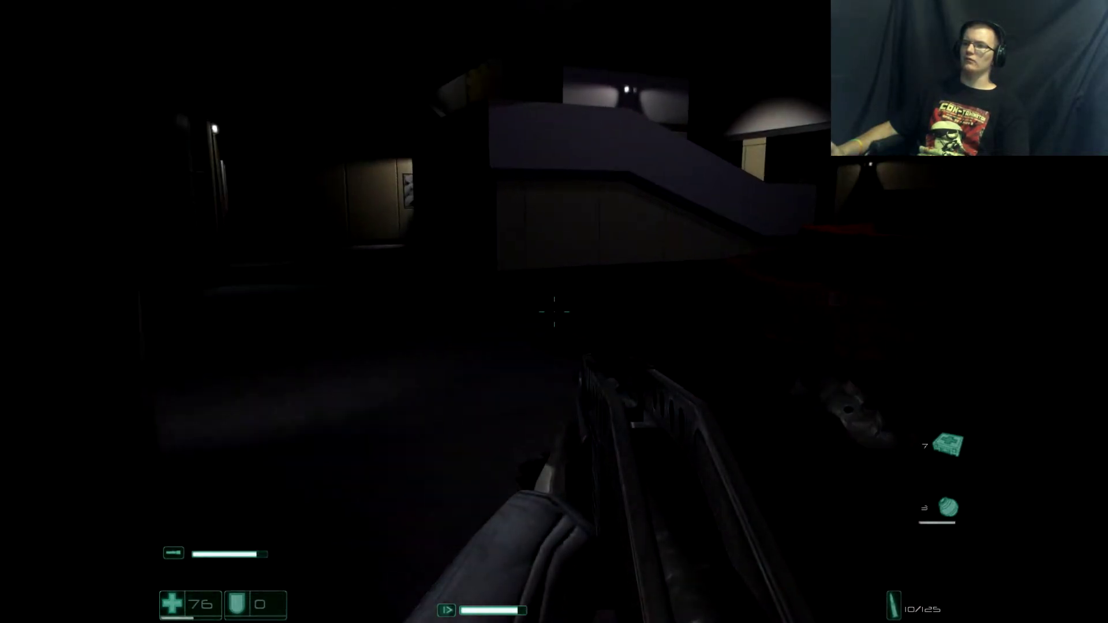
key(w)
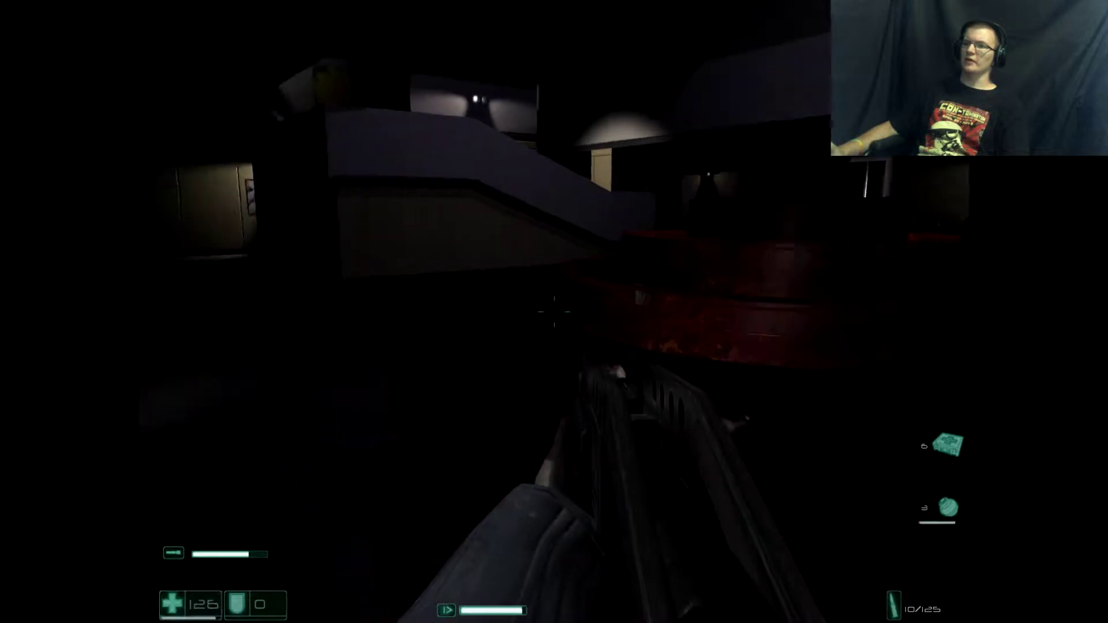
key(w)
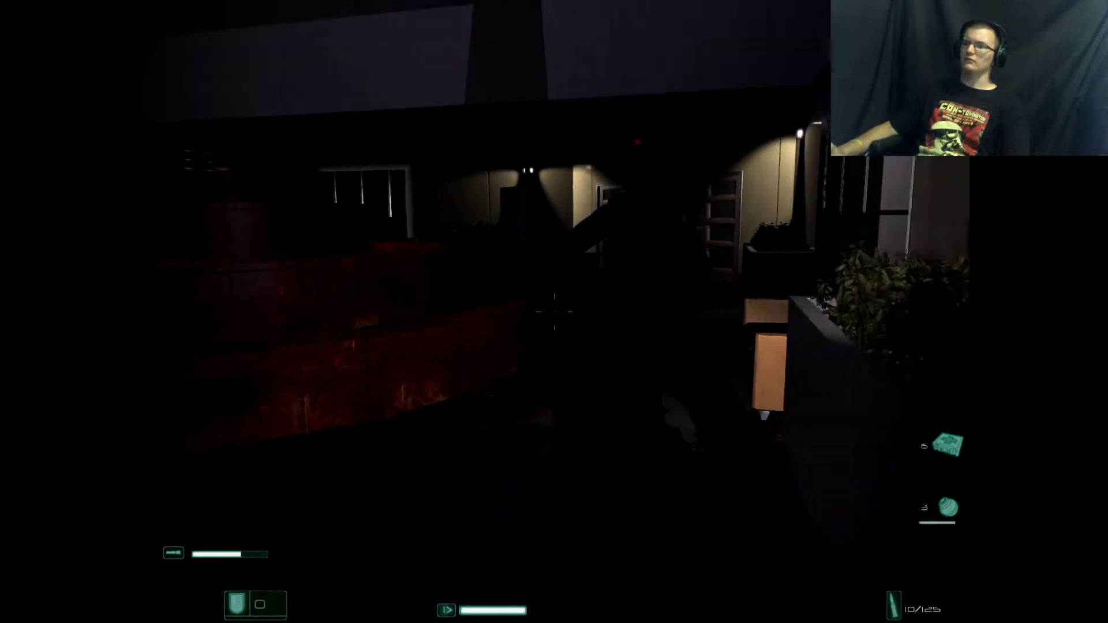
key(w)
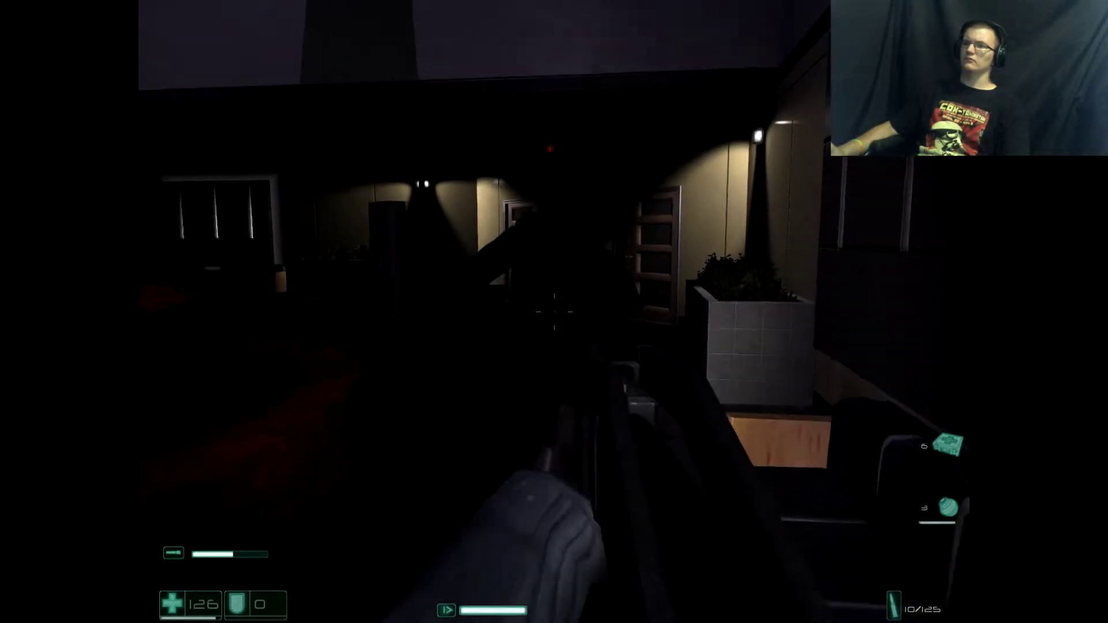
key(w)
key(w)
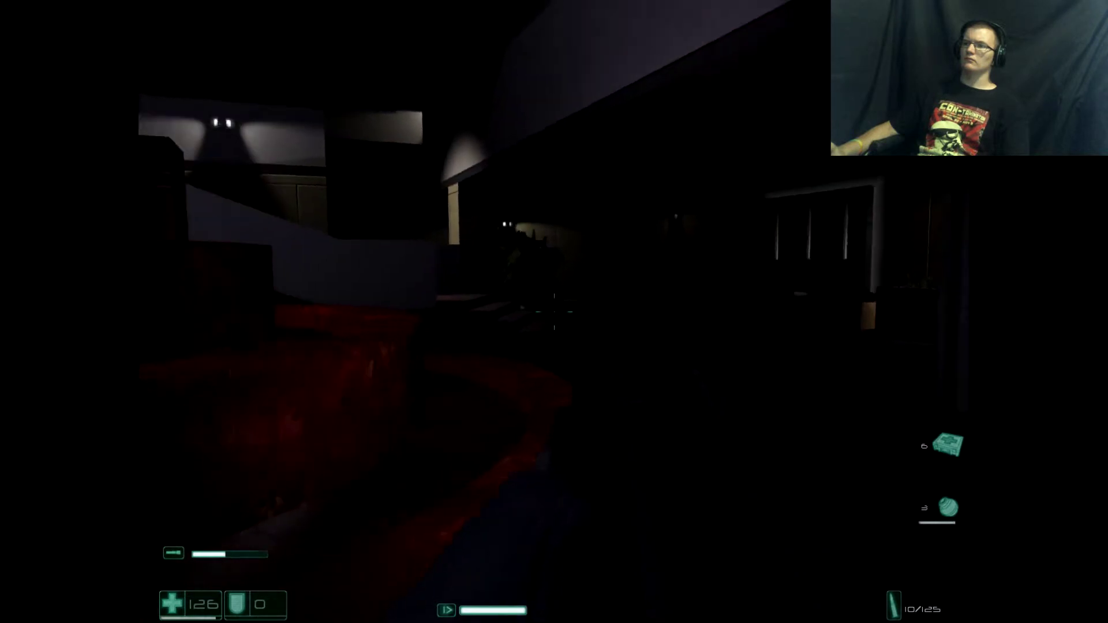
click(554, 312)
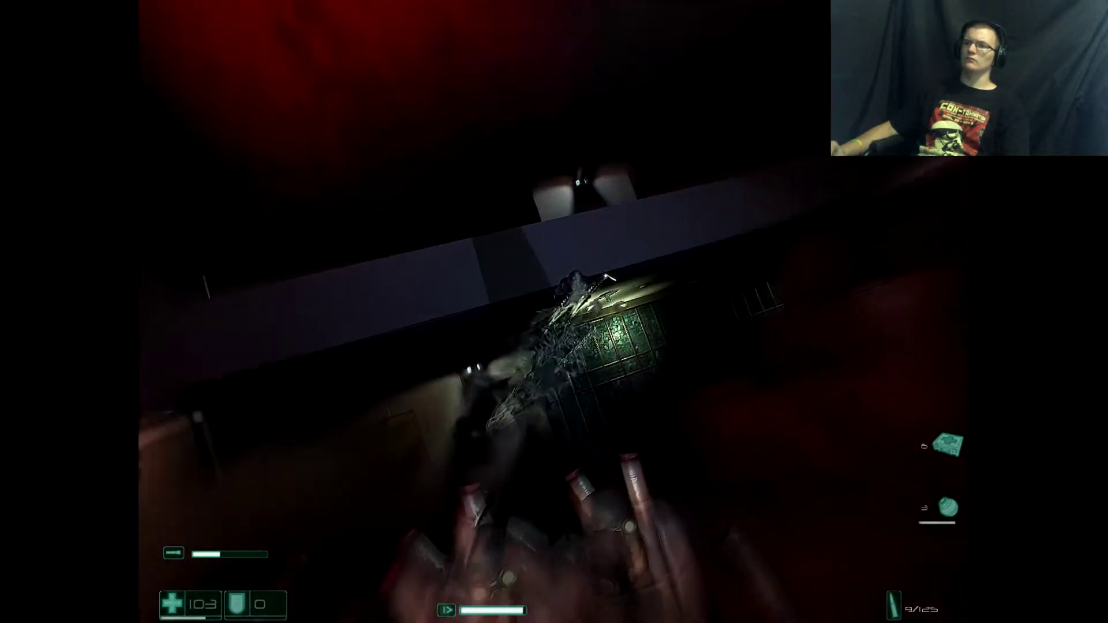
key(w)
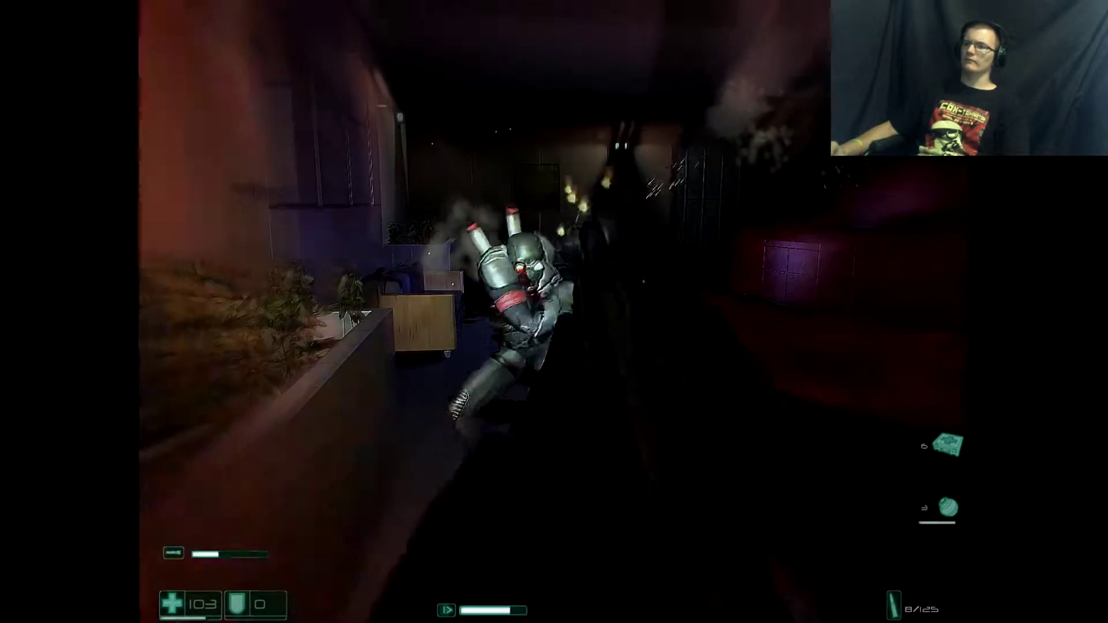
click(554, 312)
click(554, 311)
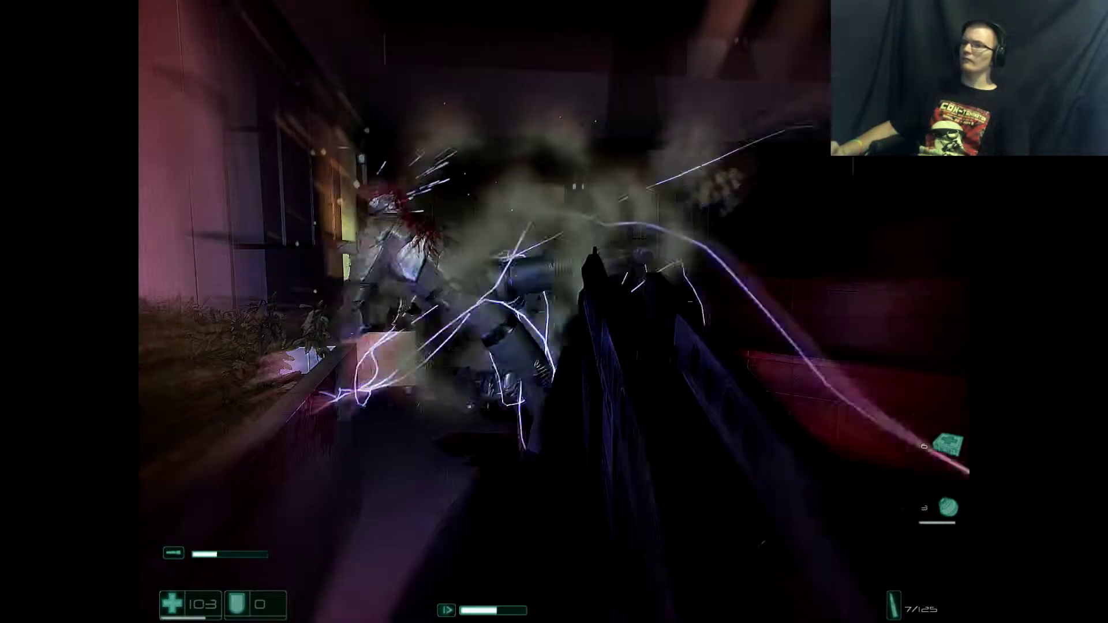
key(w)
drag(555, 312, 261, 312)
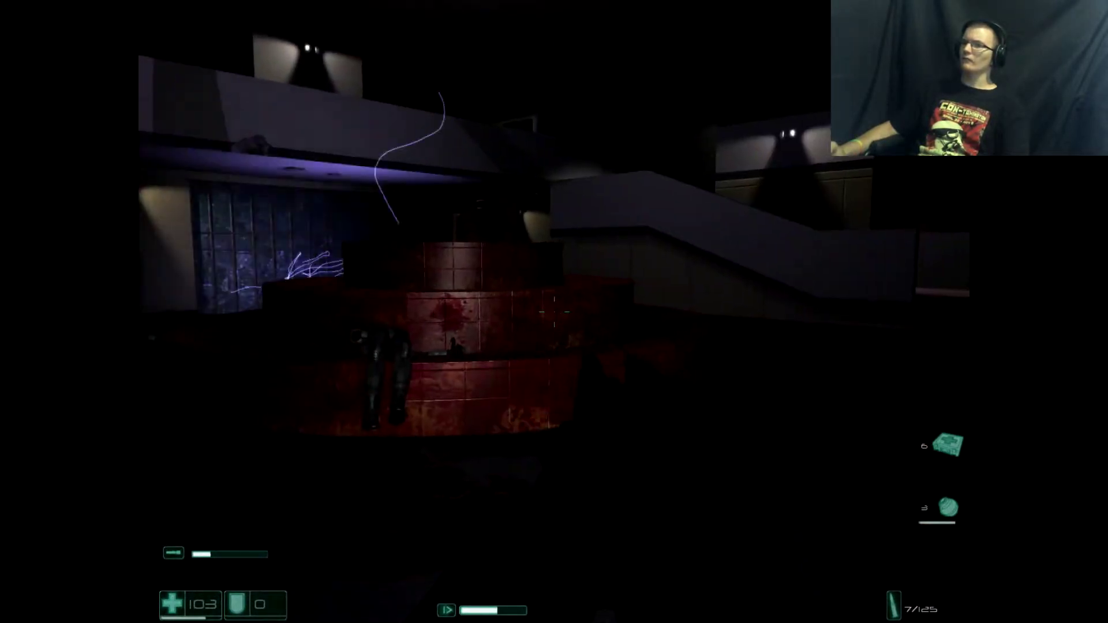
drag(555, 312, 554, 130)
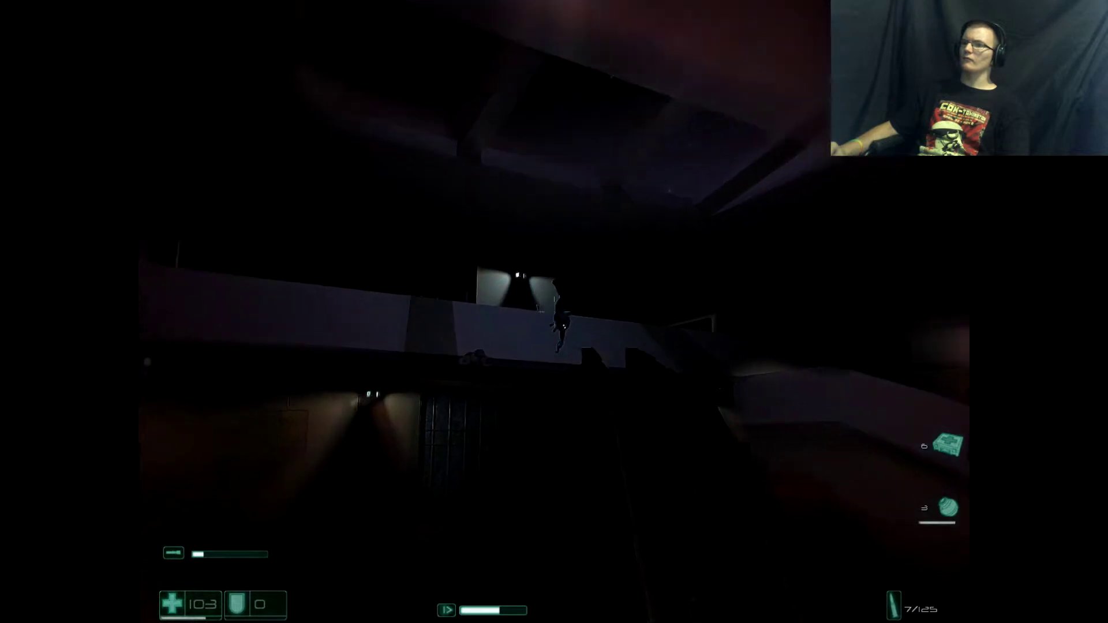
click(554, 312)
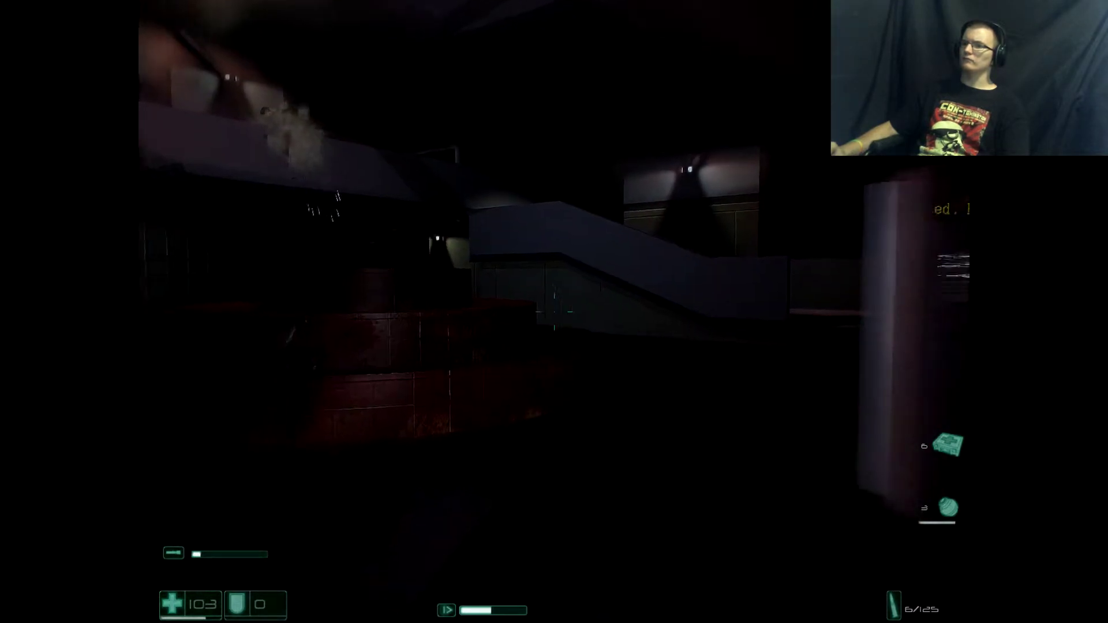
drag(555, 312, 780, 391)
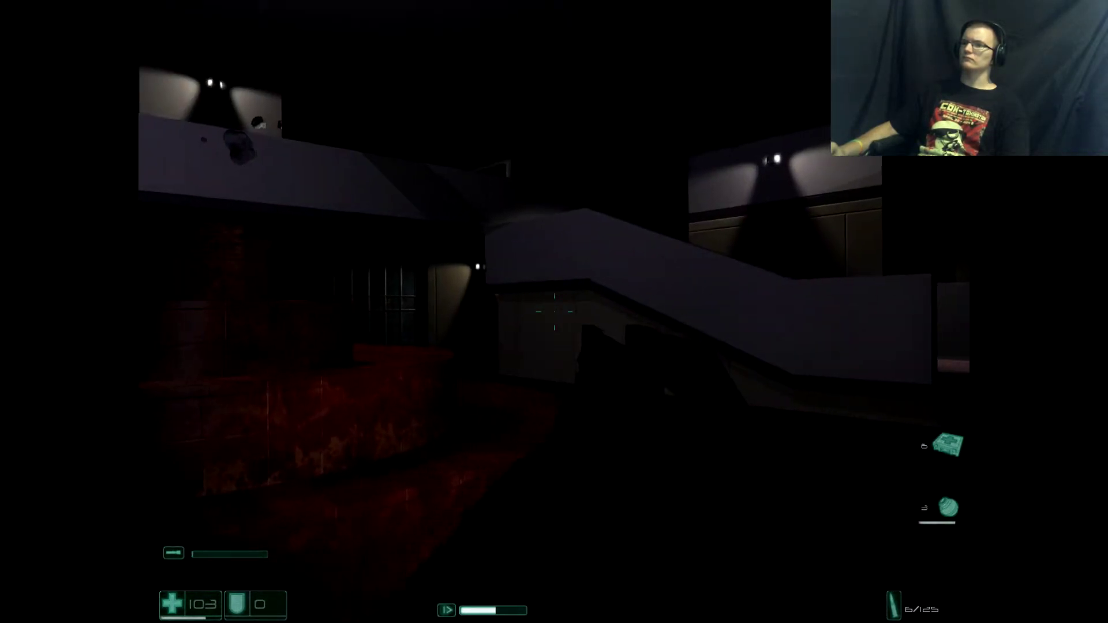
drag(555, 312, 303, 313)
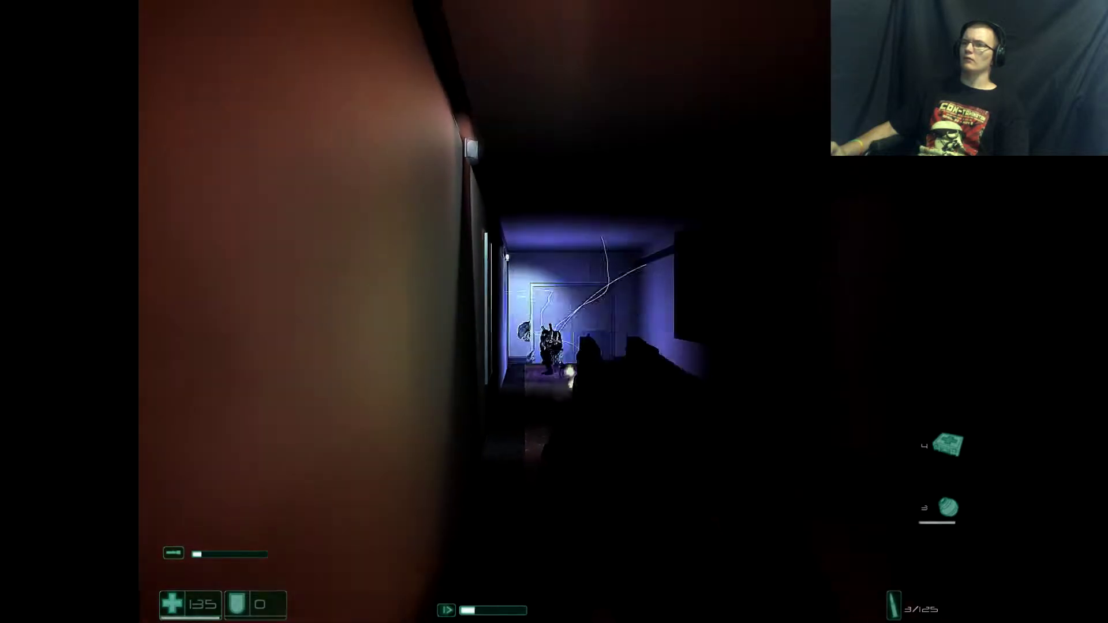
click(554, 312)
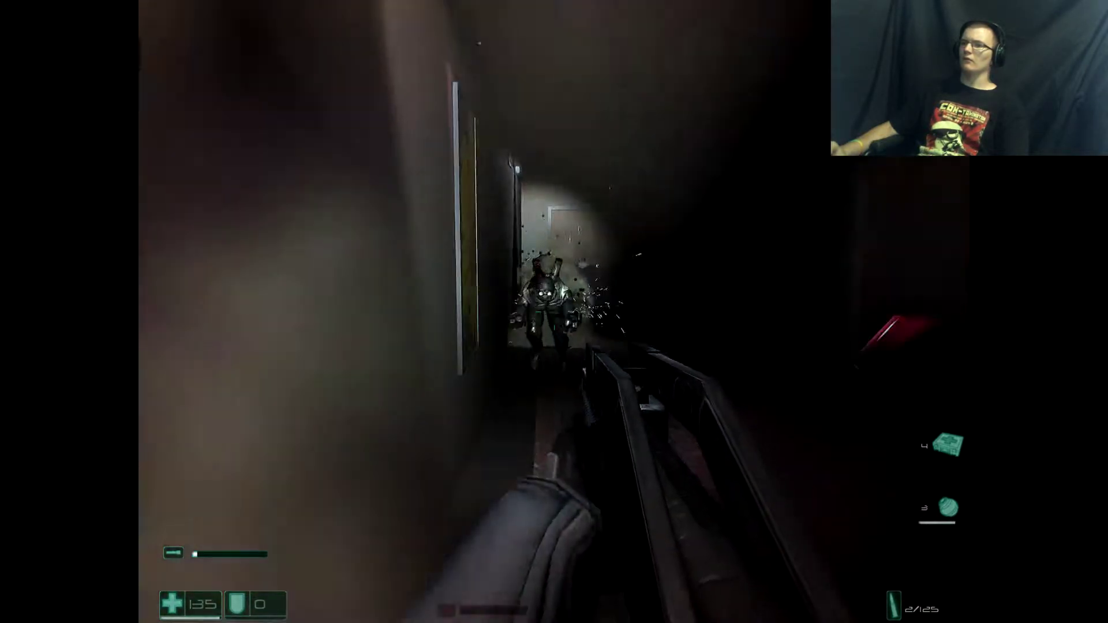
click(554, 312)
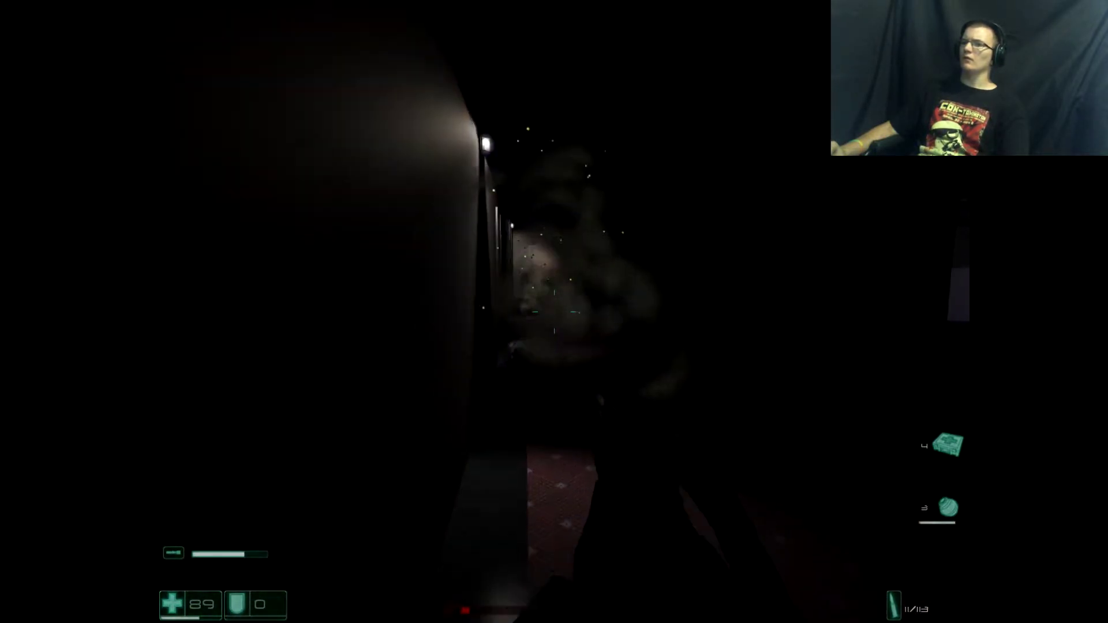
click(555, 313)
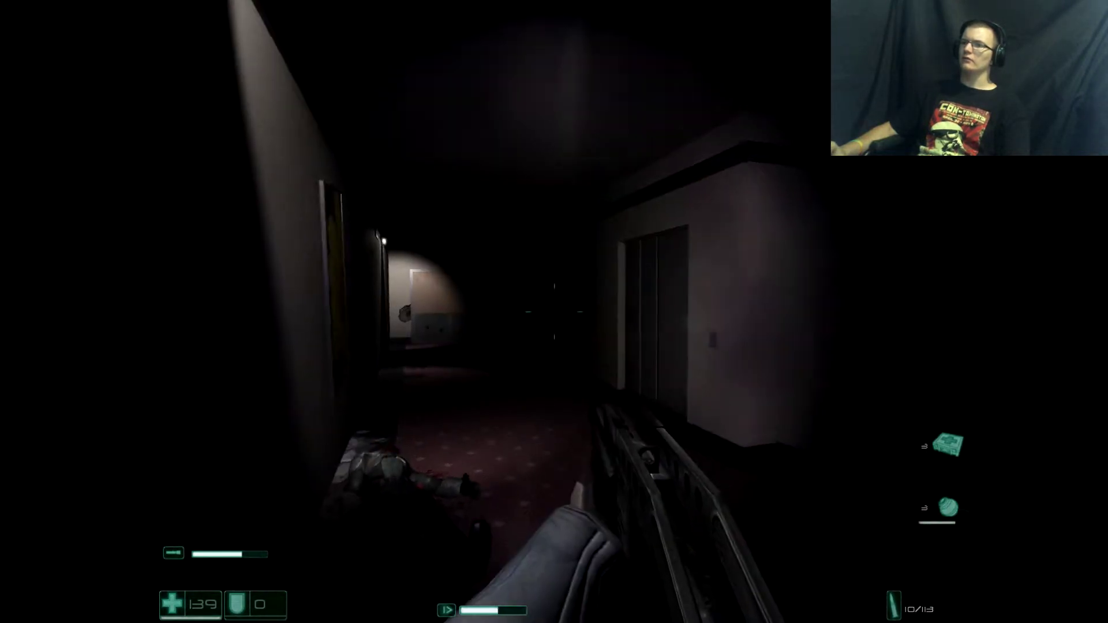
click(555, 312)
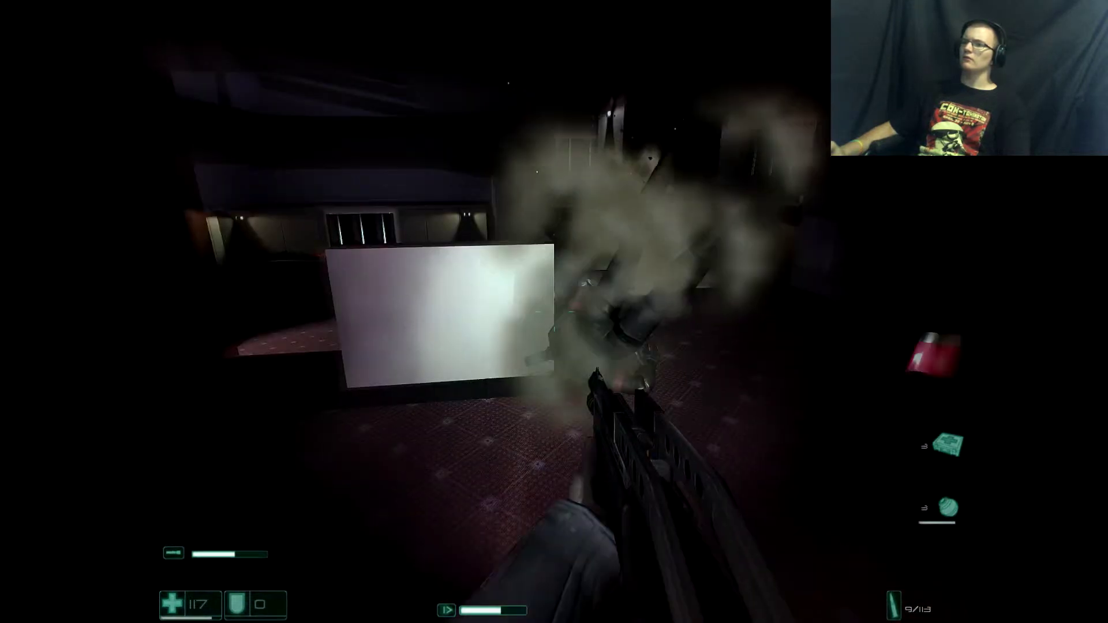
click(554, 312)
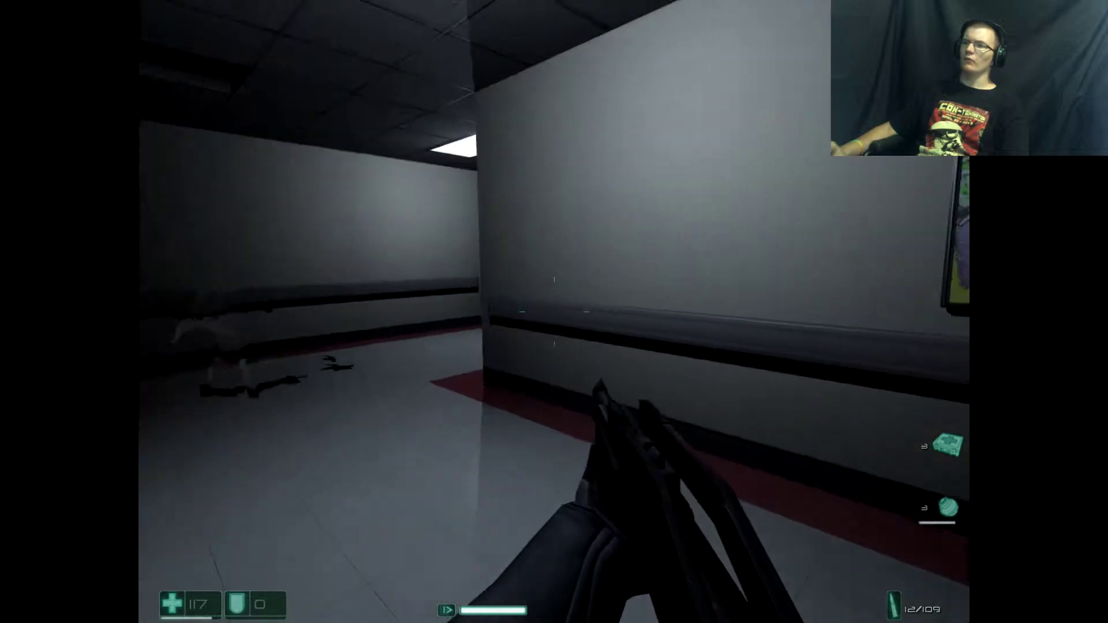
click(555, 312)
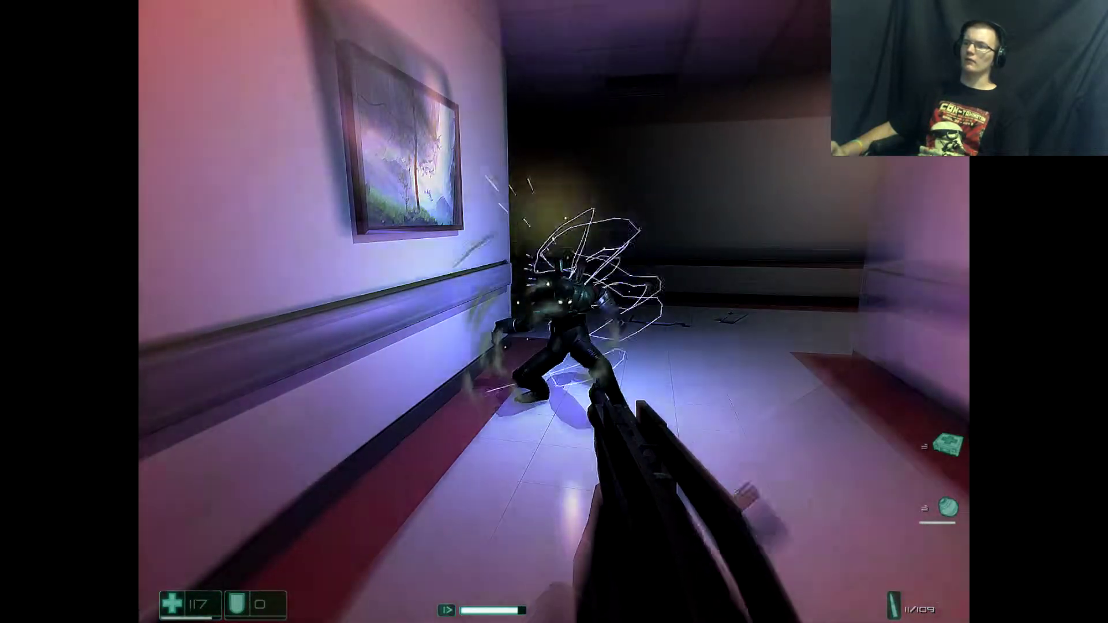
click(554, 313)
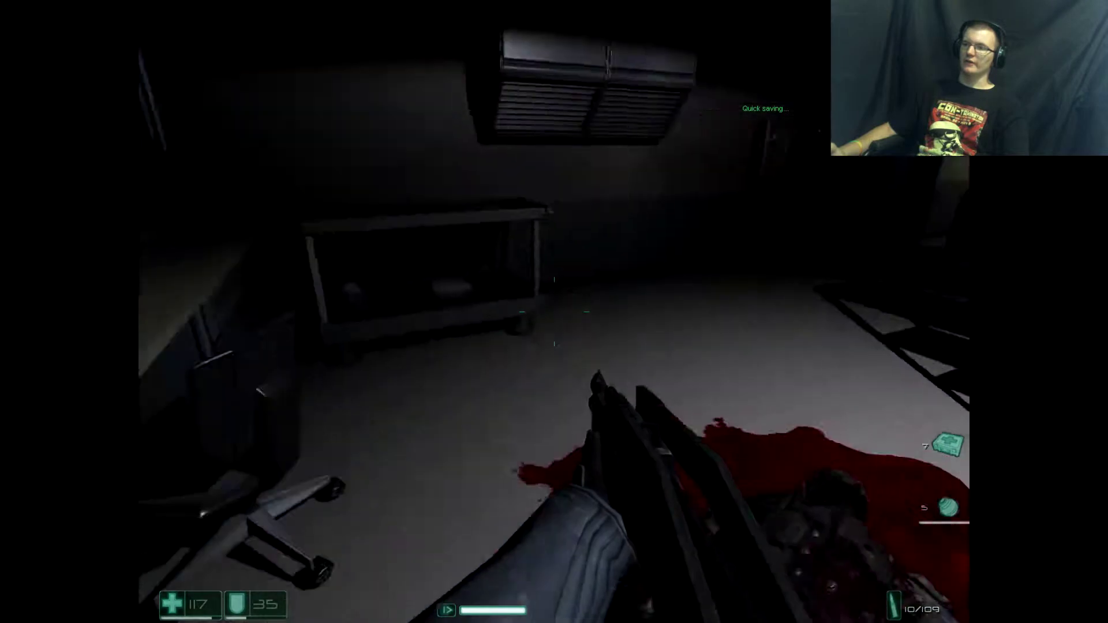
key(w)
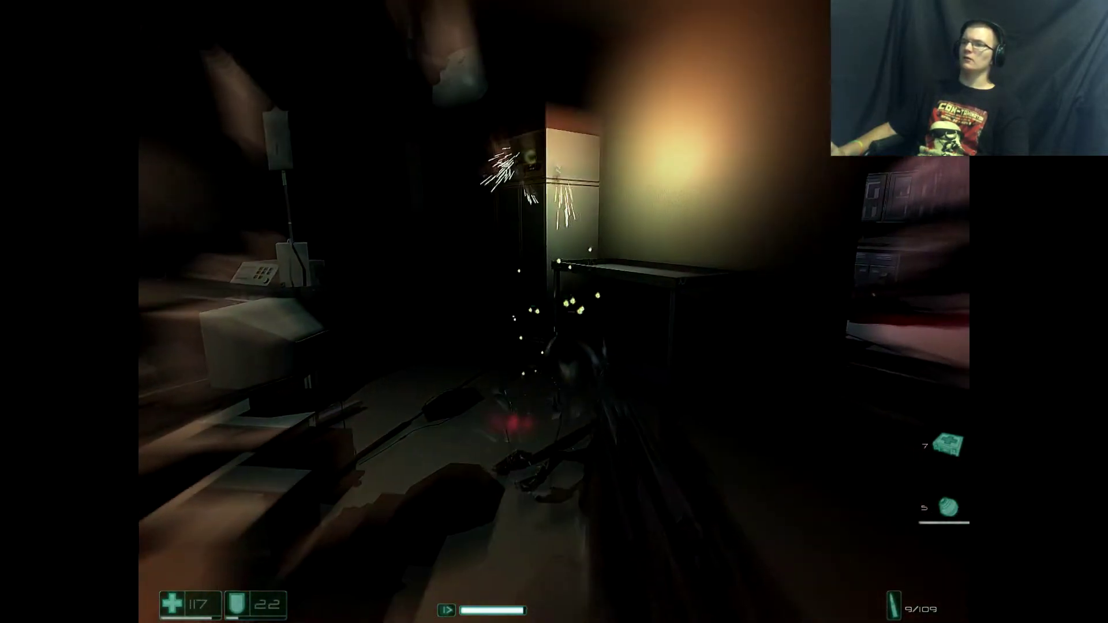
click(554, 313)
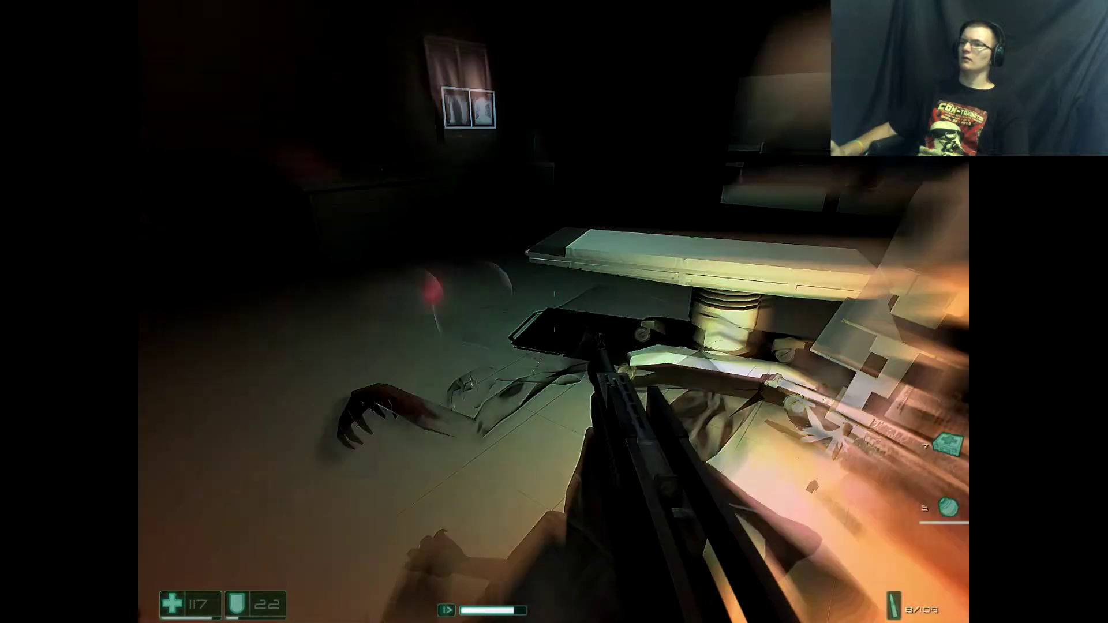
click(555, 312)
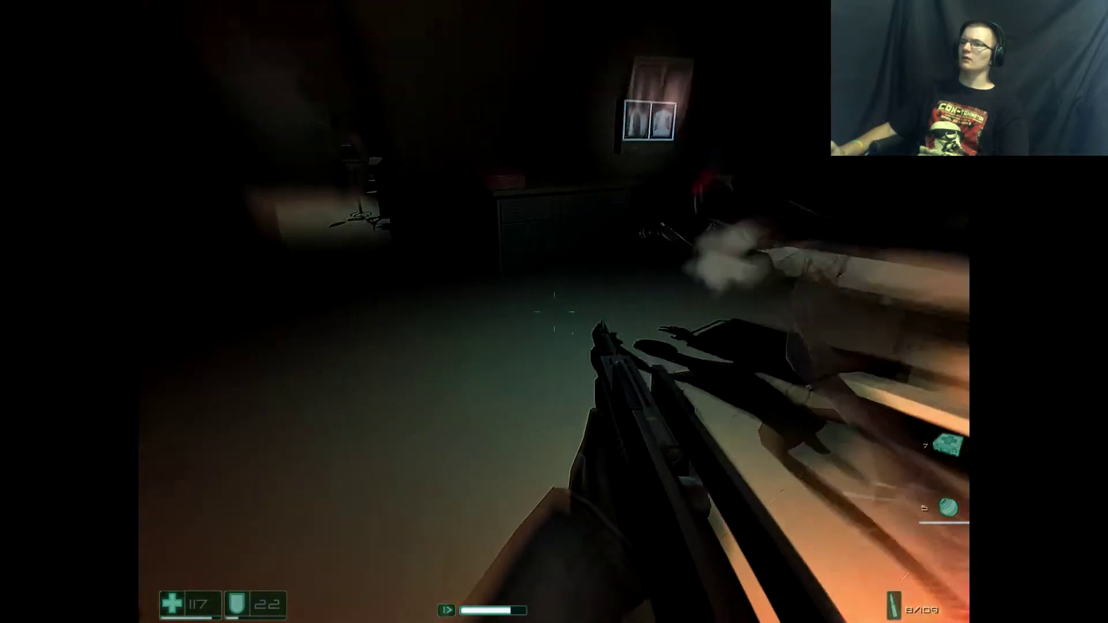
click(554, 311)
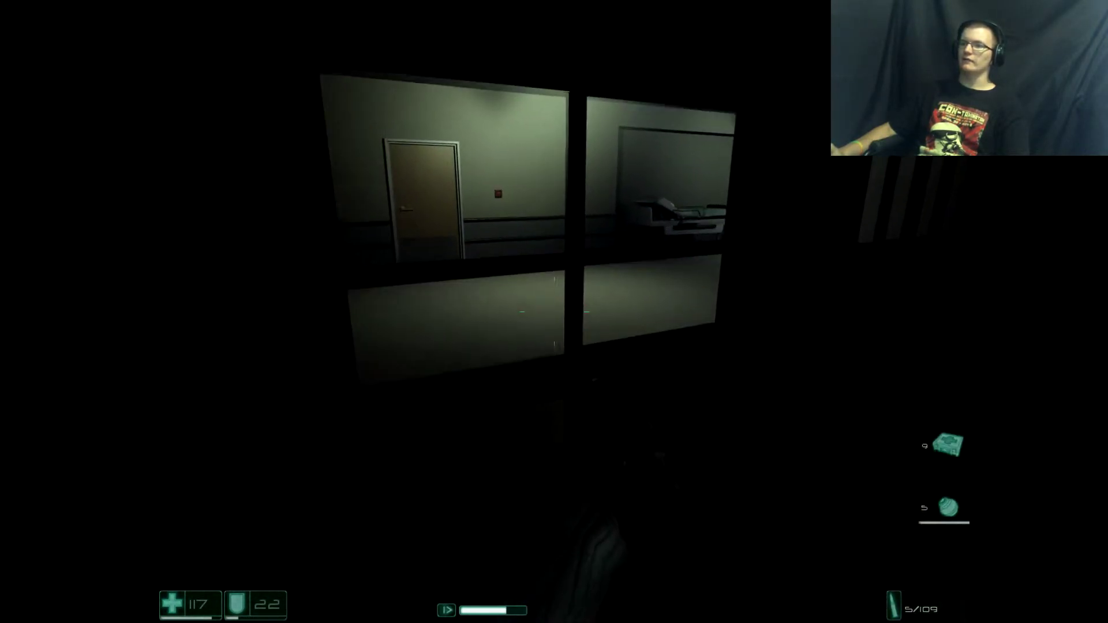
key(w)
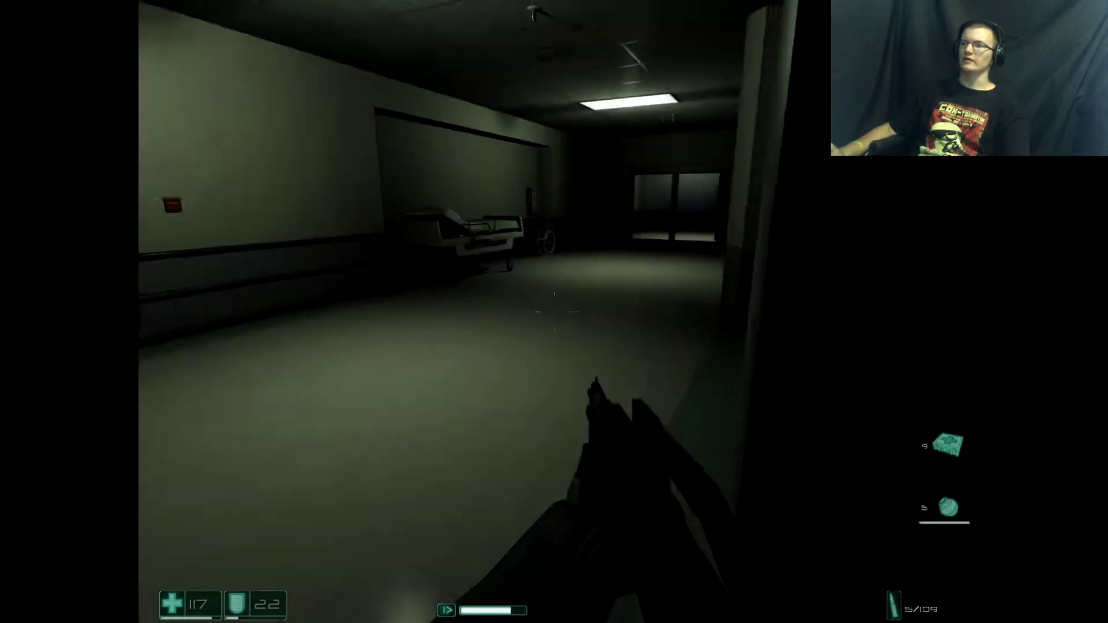
key(w)
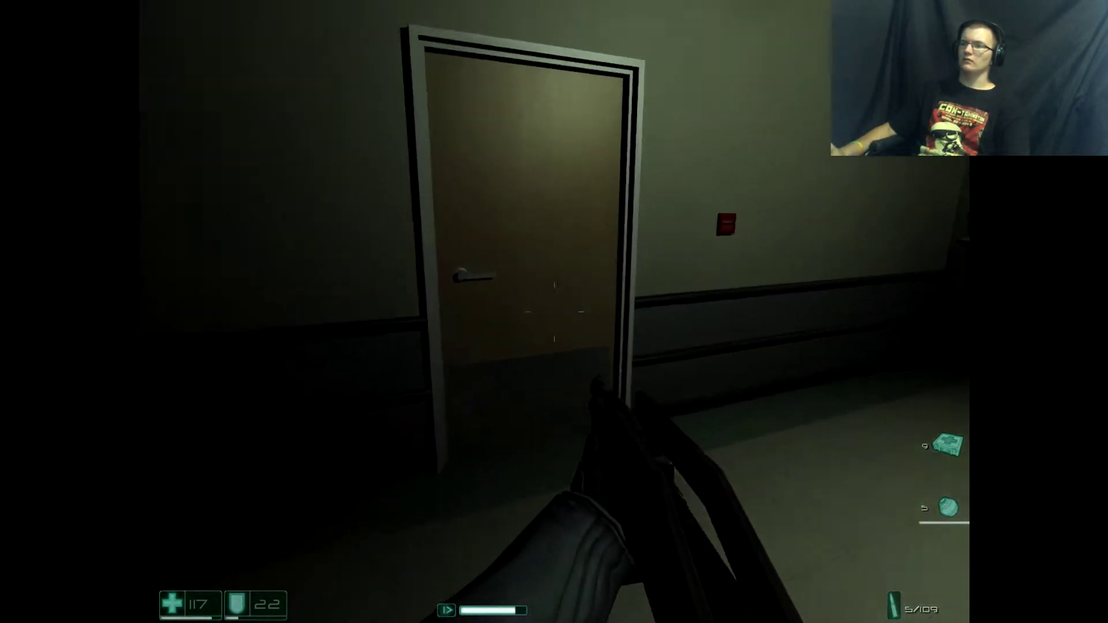
key(f)
key(w)
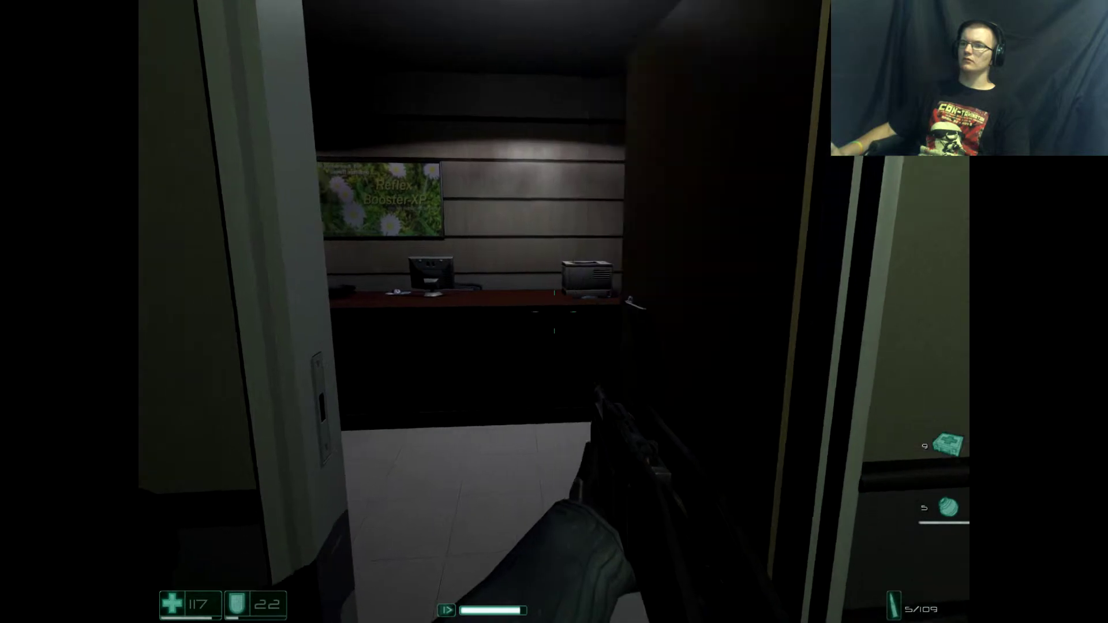
key(w)
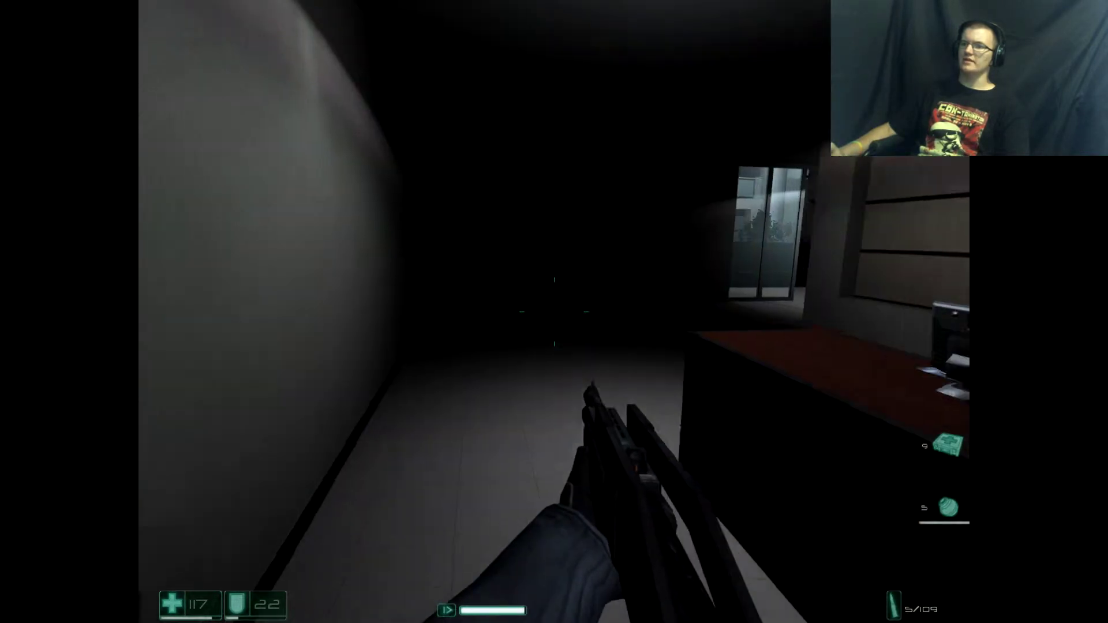
key(w)
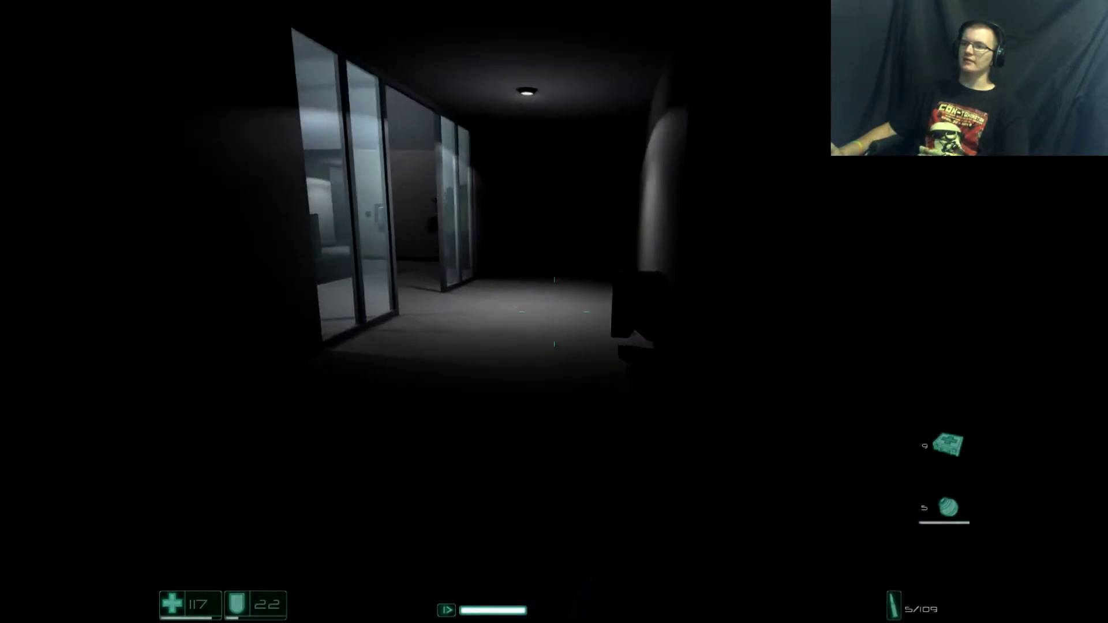
key(w)
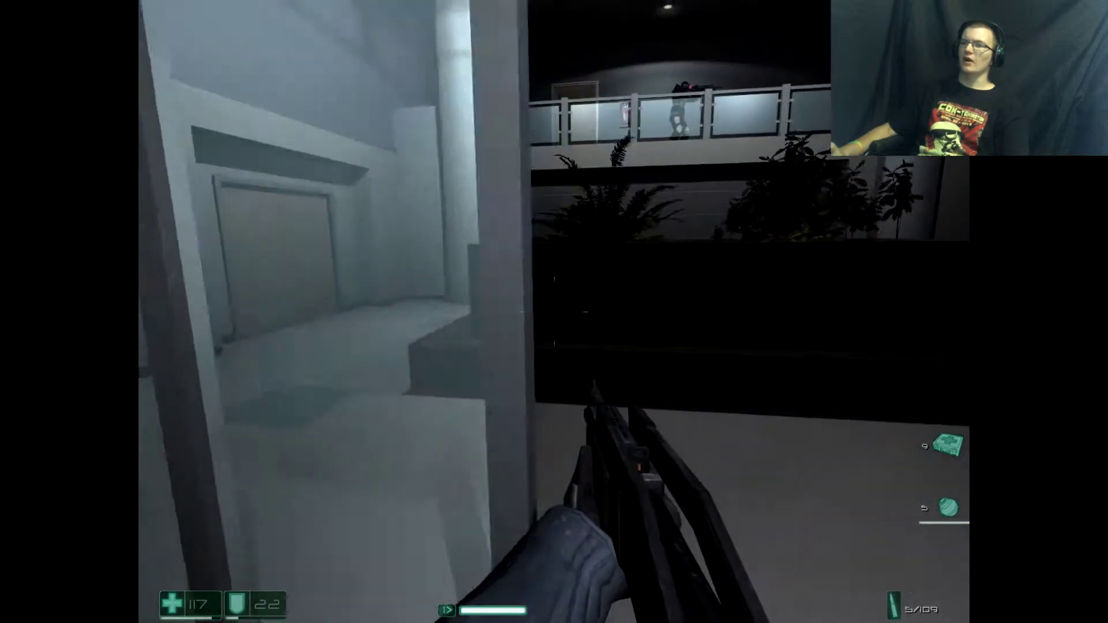
key(w)
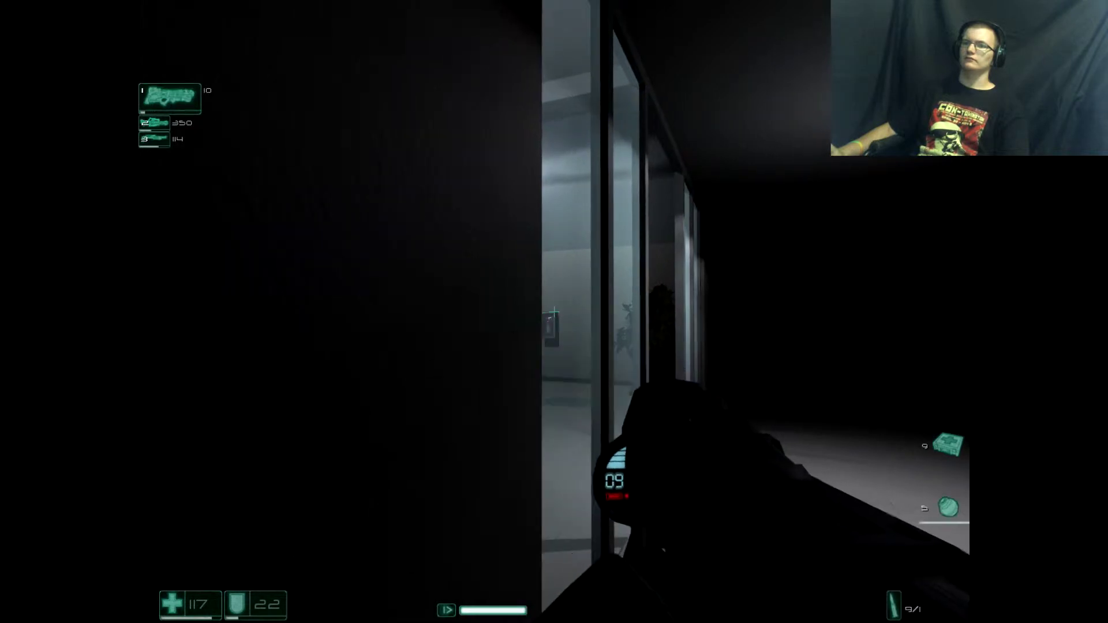
key(w)
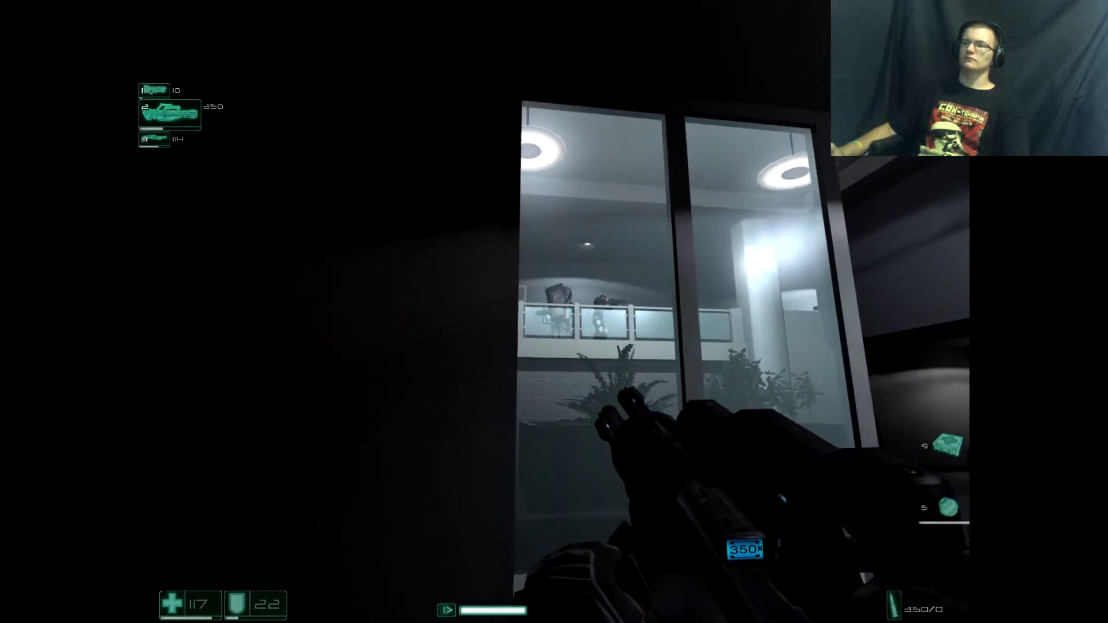
key(w)
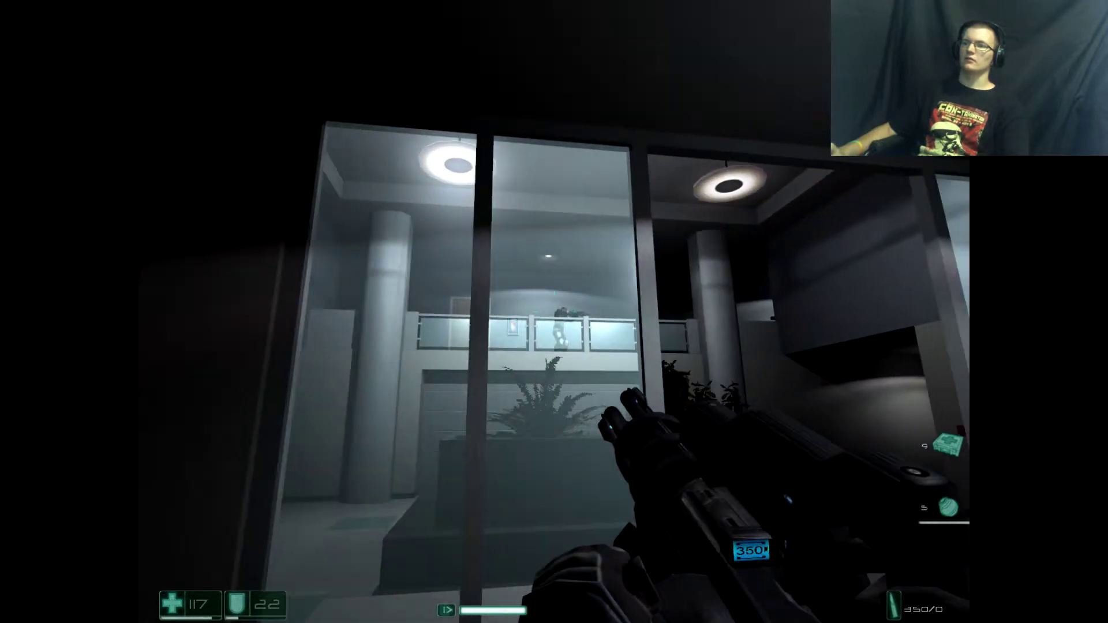
key(w)
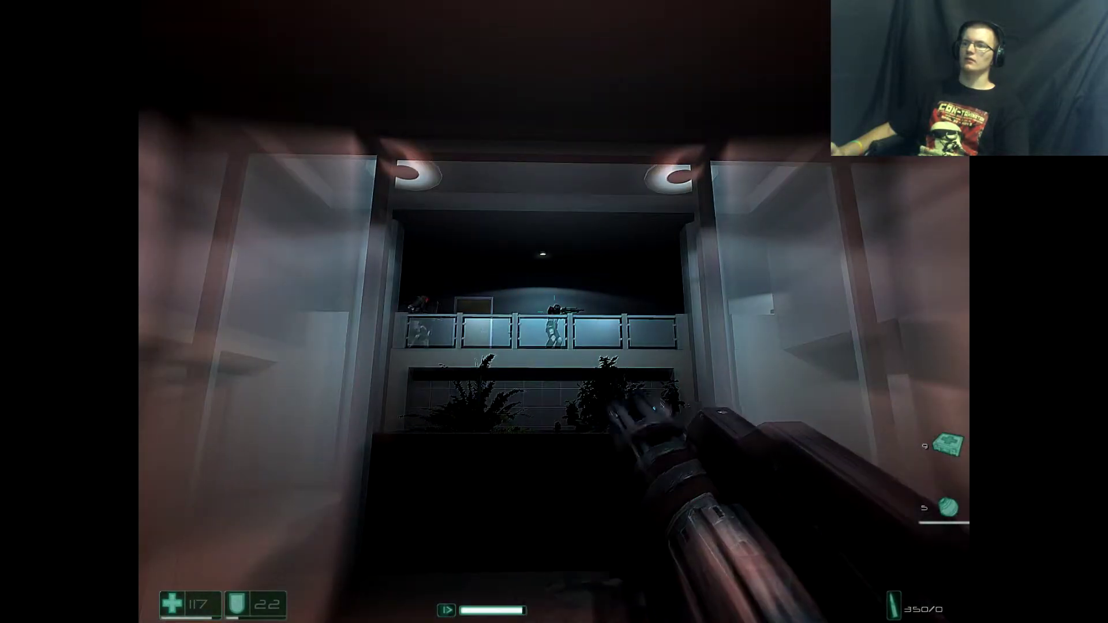
drag(555, 312, 450, 313)
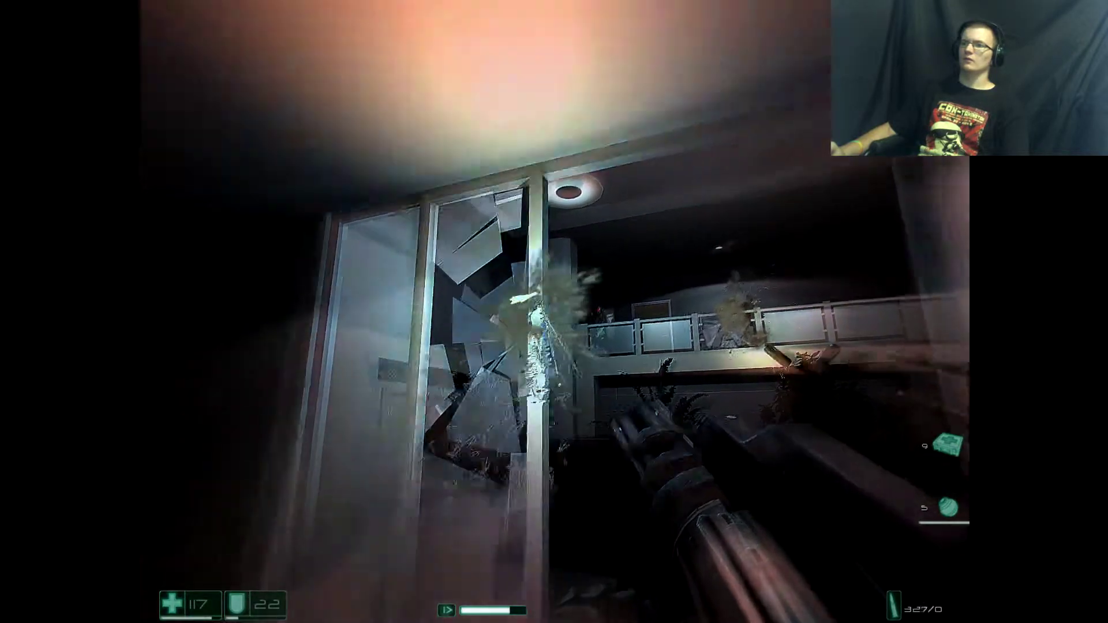
mouse_move(555, 312)
mouse_down()
mouse_move(607, 313)
mouse_move(519, 295)
mouse_move(571, 303)
mouse_move(520, 312)
mouse_move(434, 286)
mouse_up()
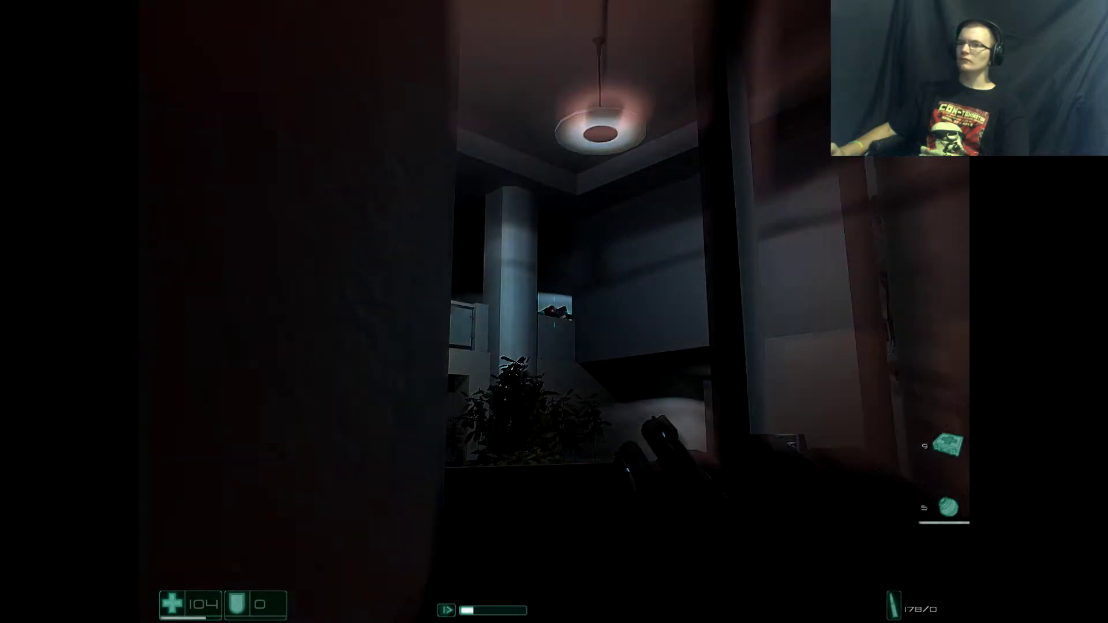
mouse_move(554, 311)
mouse_down()
mouse_move(545, 303)
mouse_move(555, 260)
mouse_up()
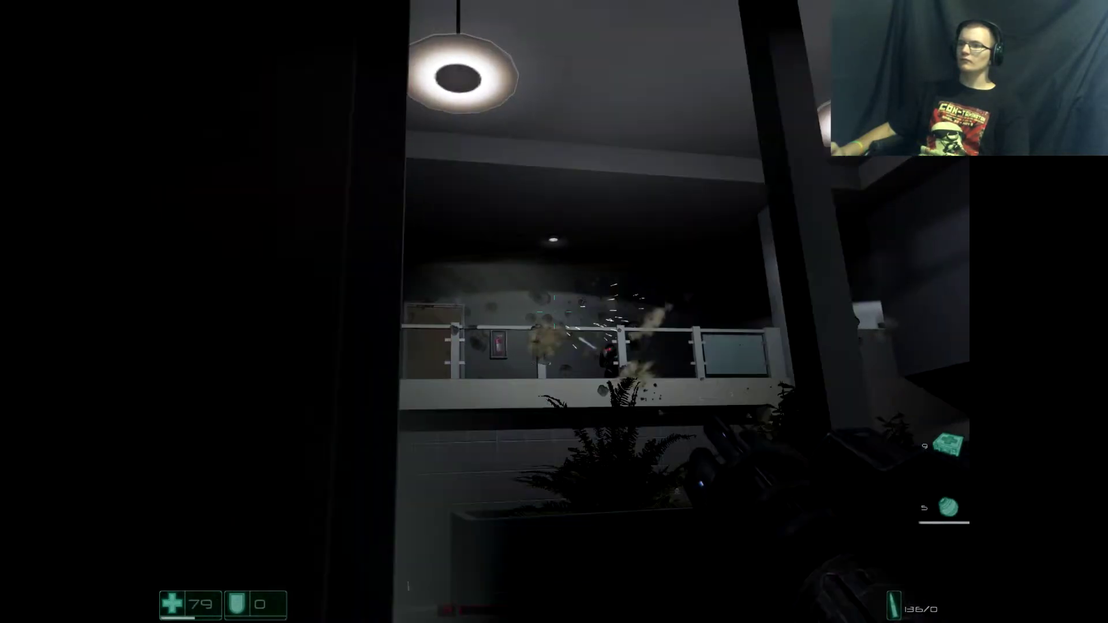
key(g)
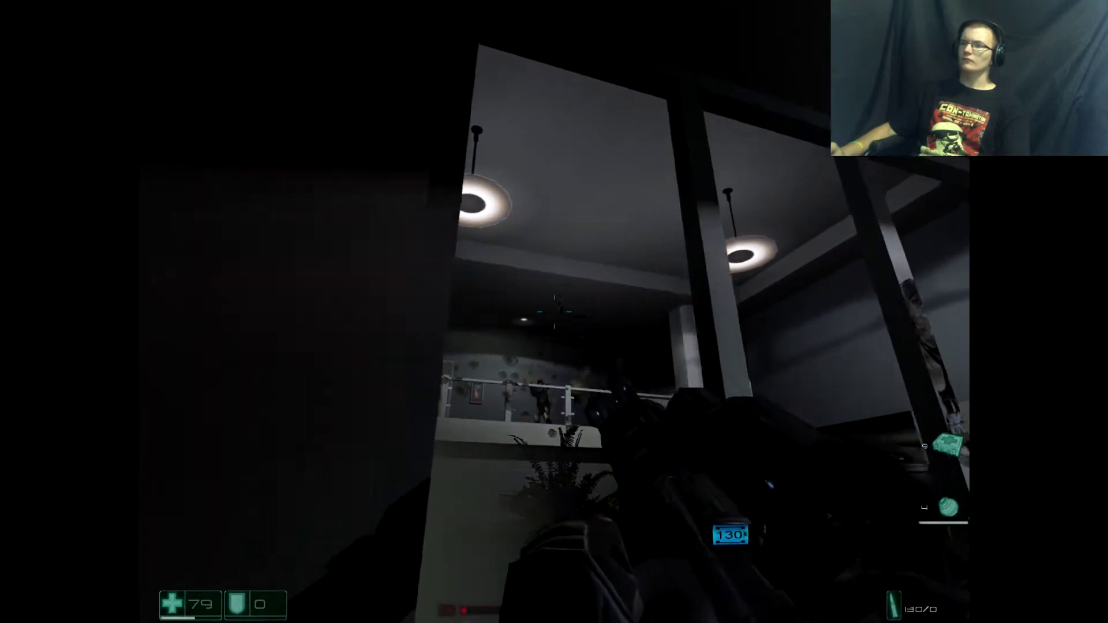
key(w)
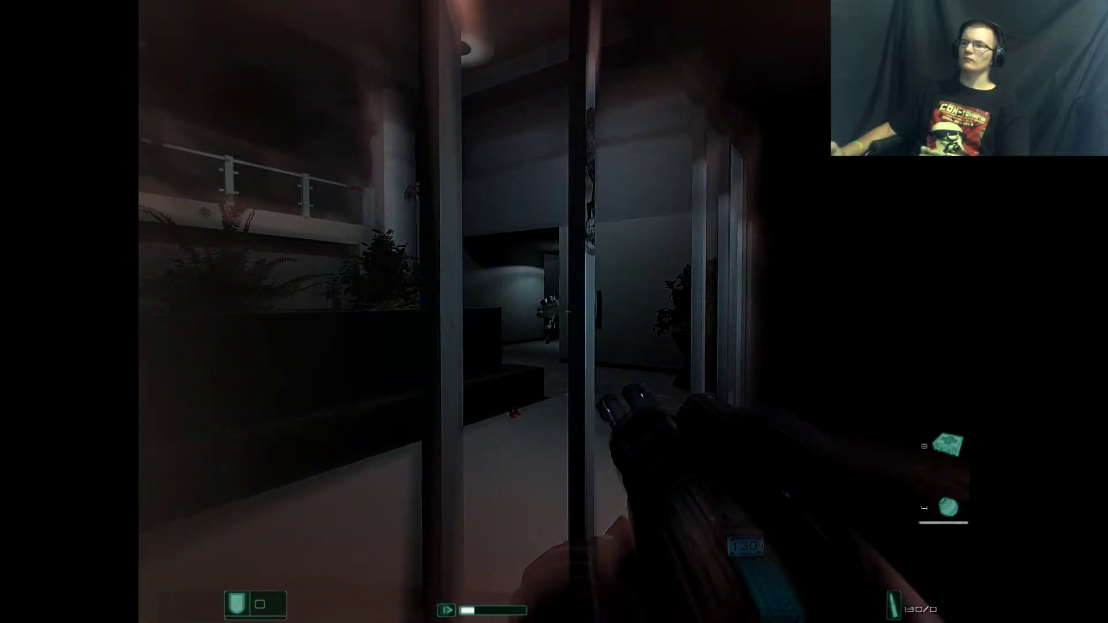
click(555, 312)
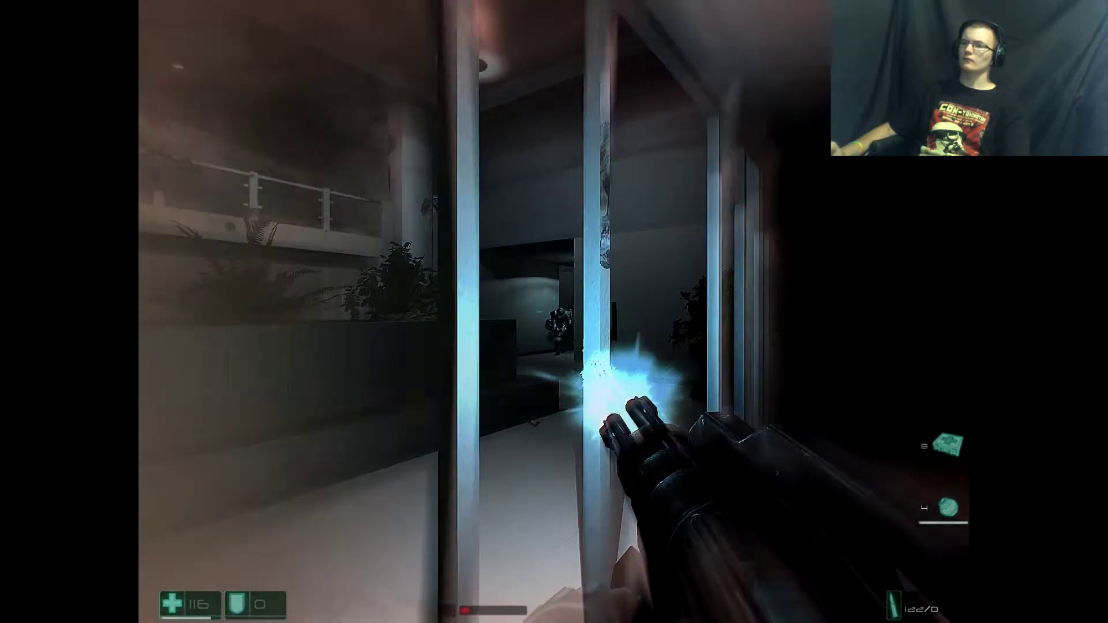
drag(555, 312, 554, 311)
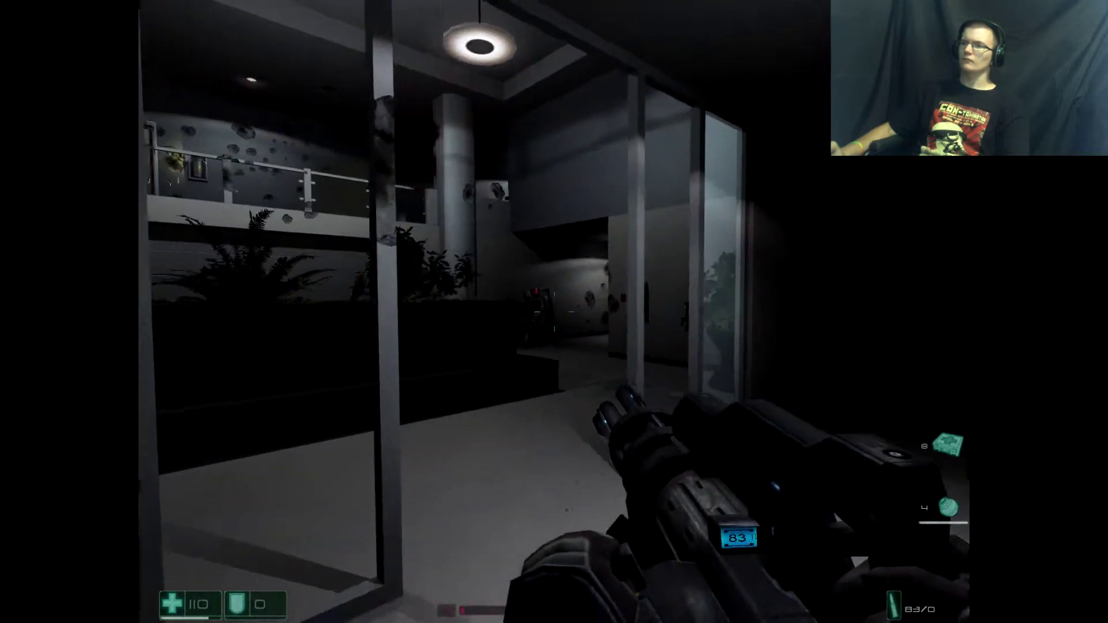
drag(555, 312, 554, 312)
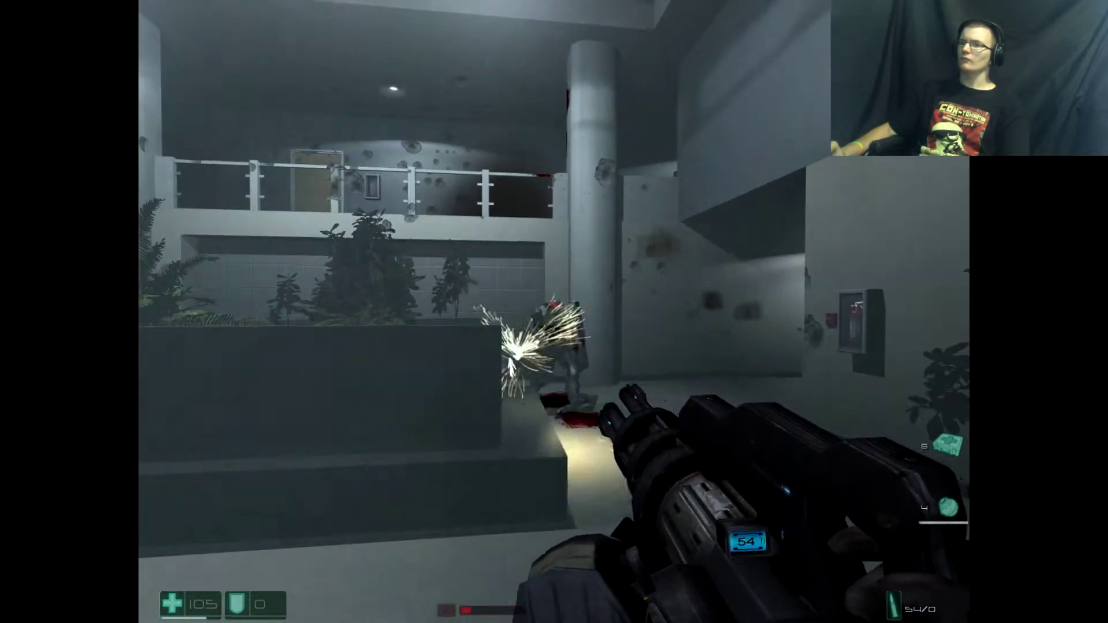
drag(554, 312, 554, 312)
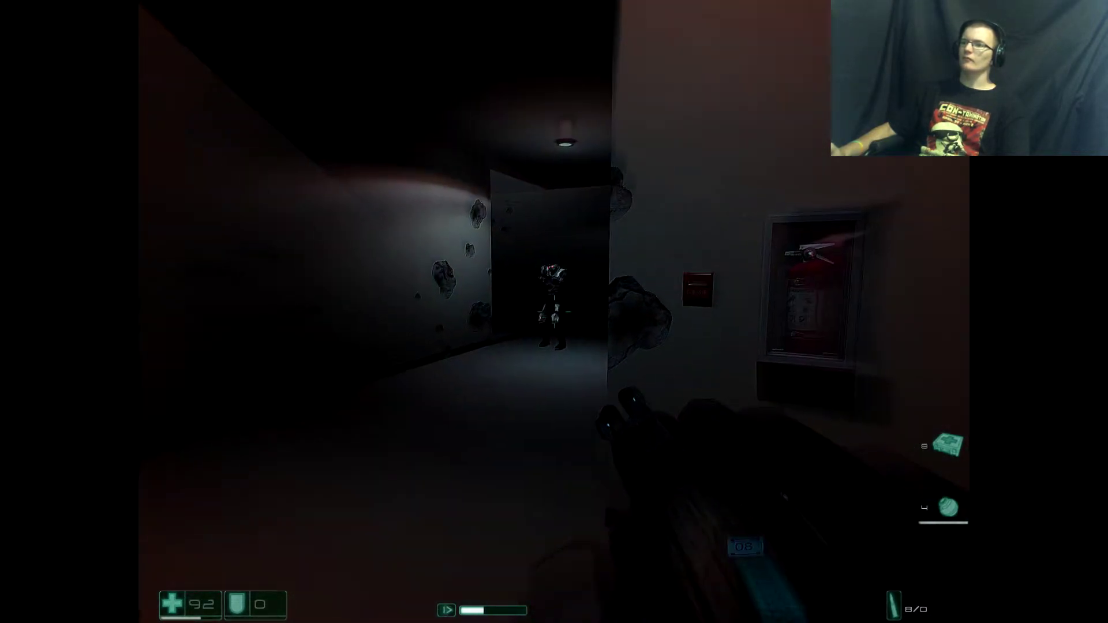
click(554, 312)
click(554, 312)
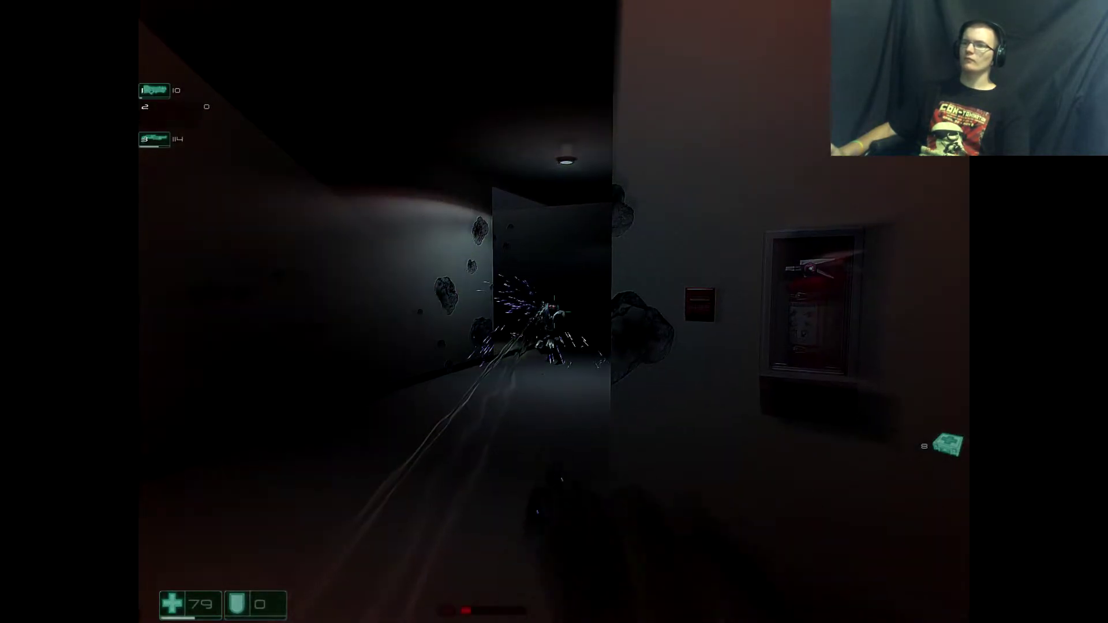
click(554, 313)
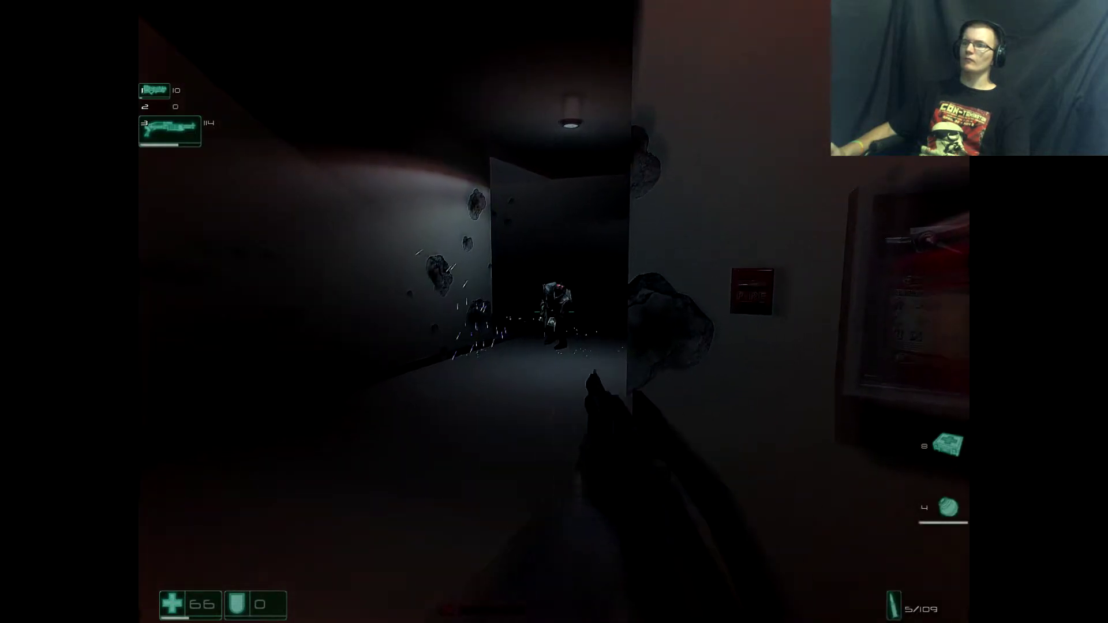
click(554, 311)
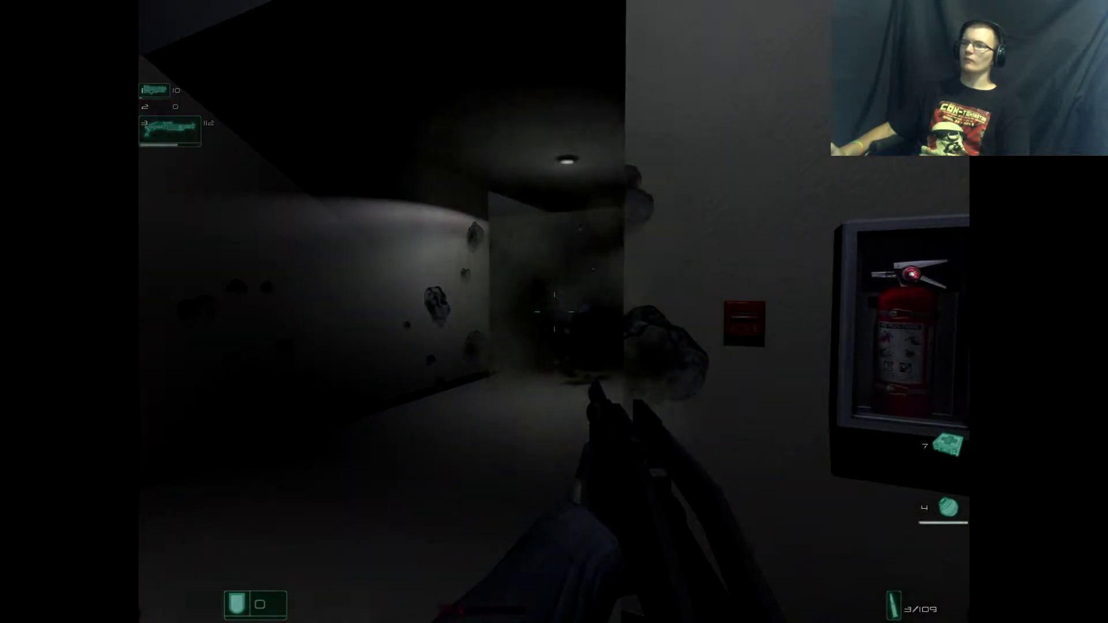
key(w)
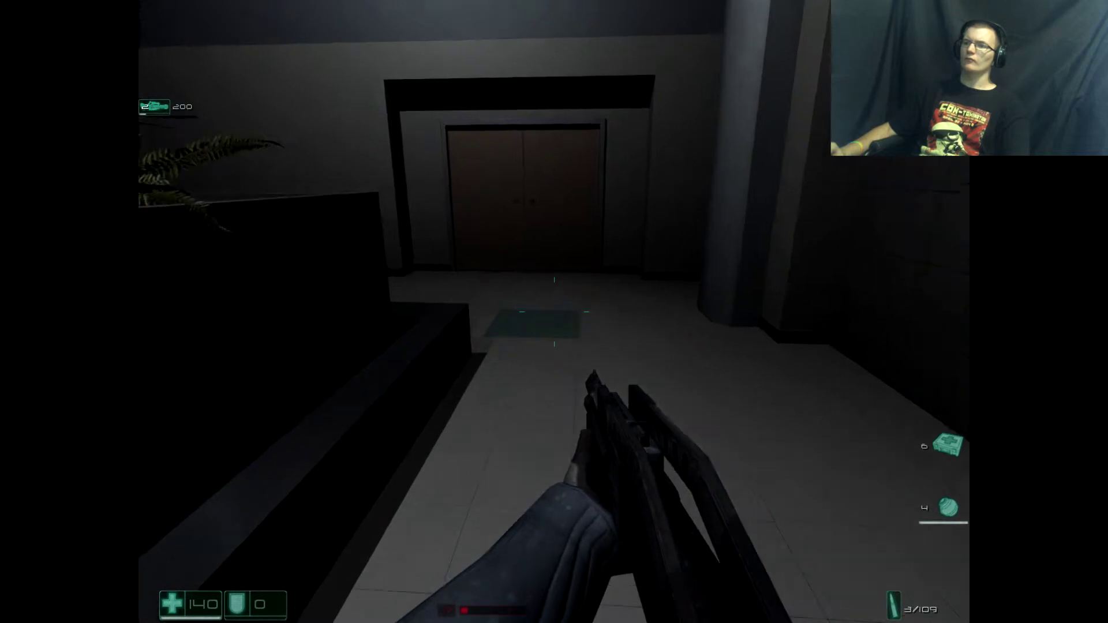
key(2)
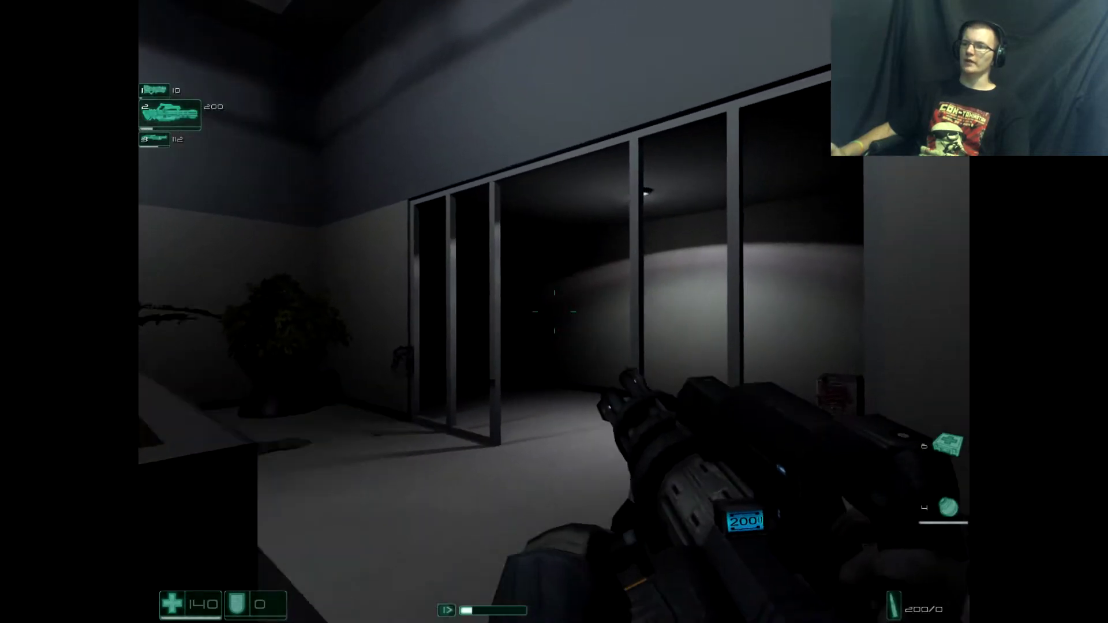
key(3)
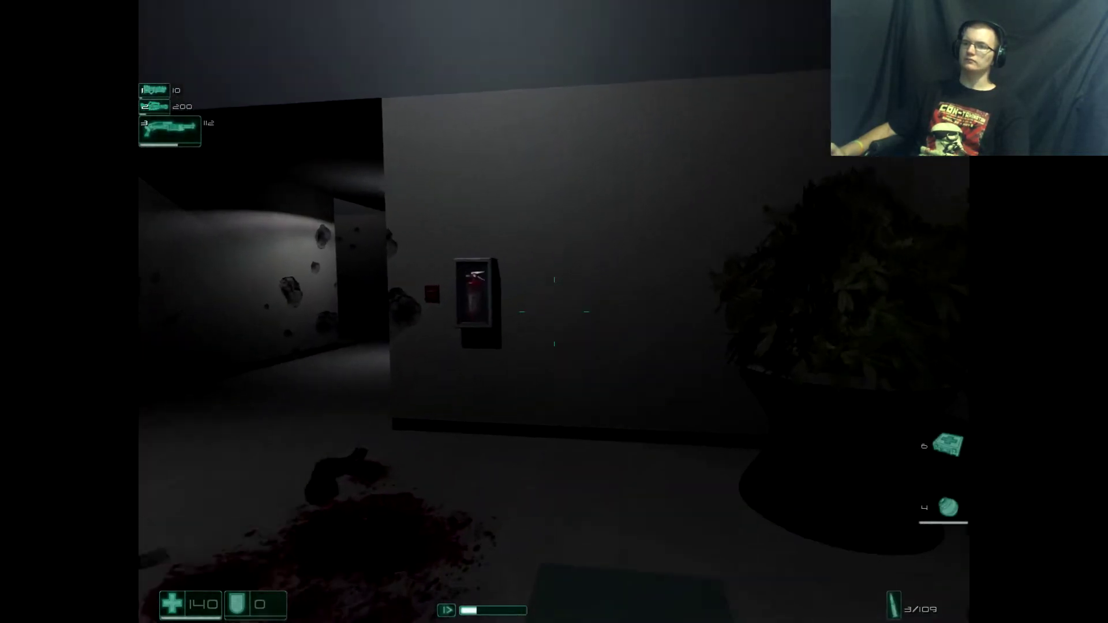
key(2)
key(w)
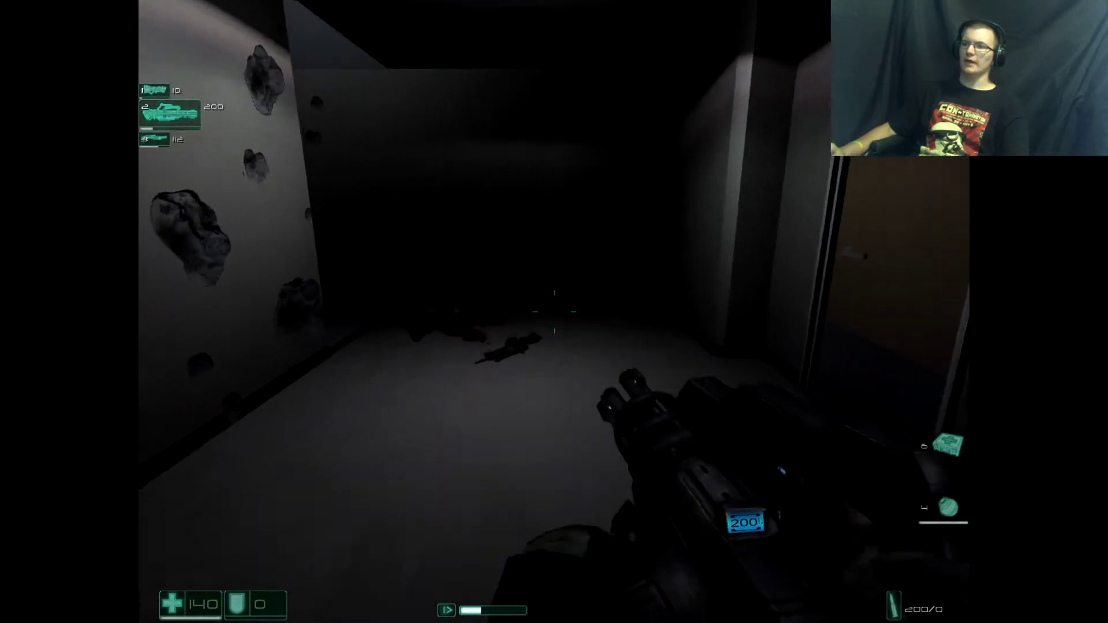
key(w)
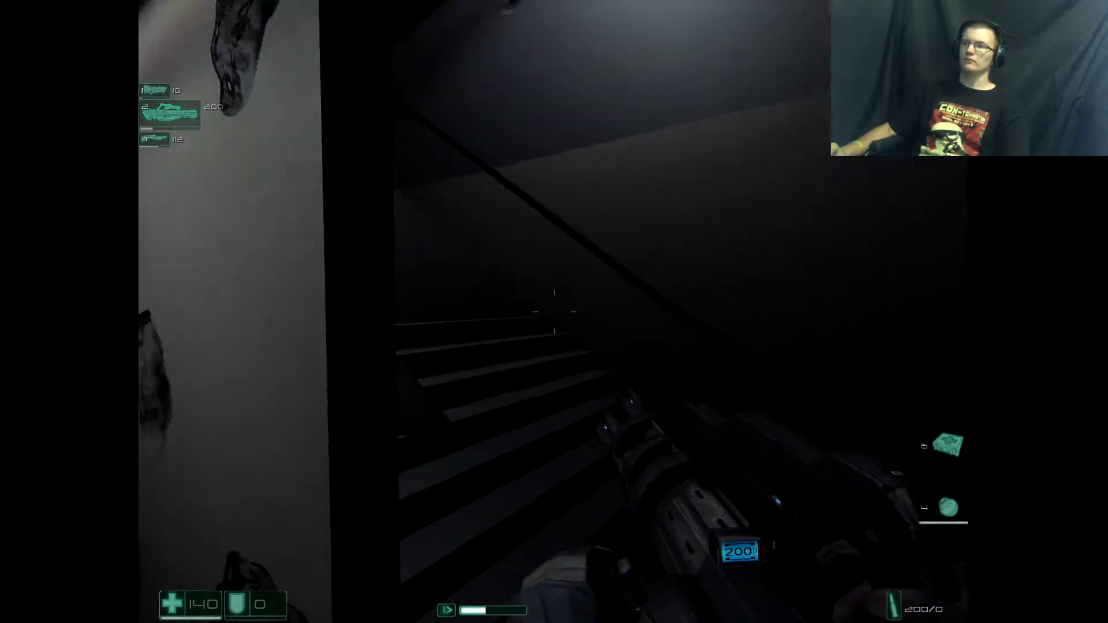
key(w)
key(w)
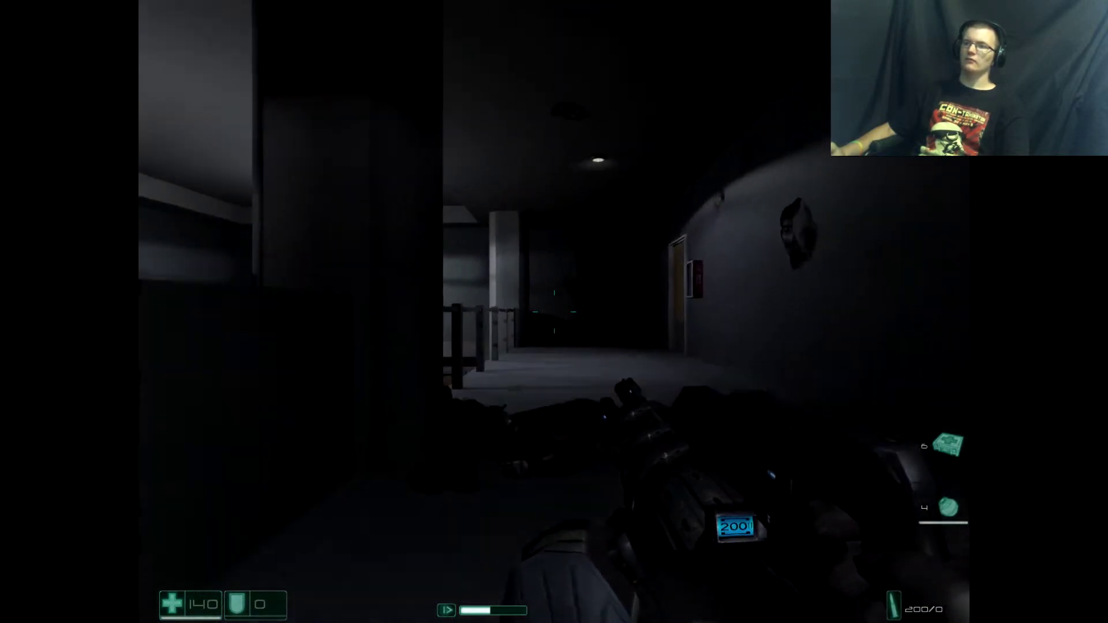
key(w)
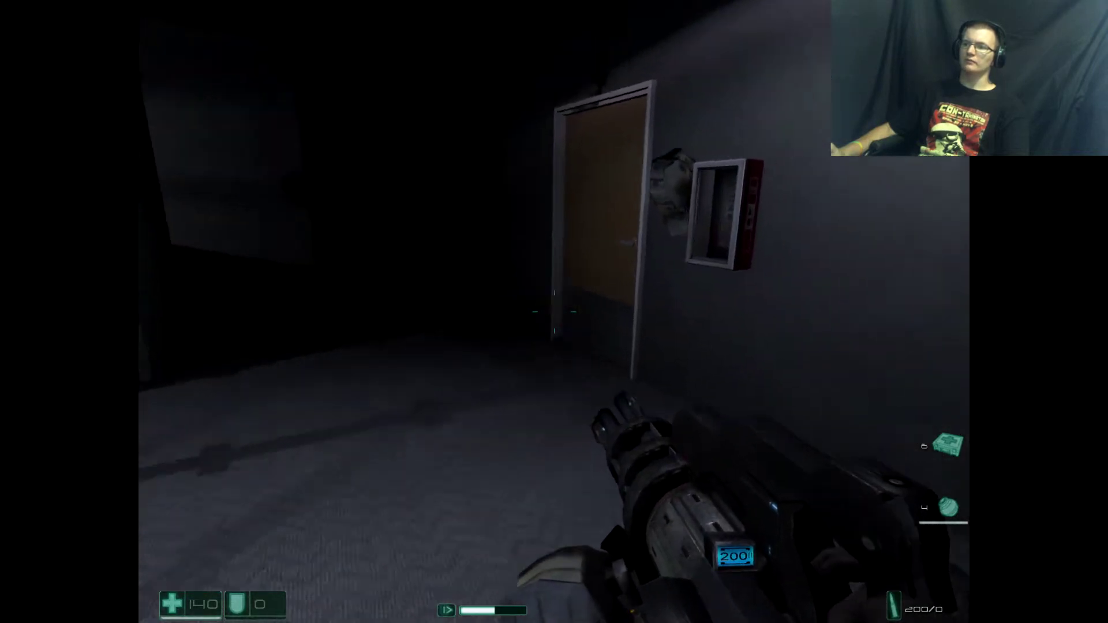
key(w)
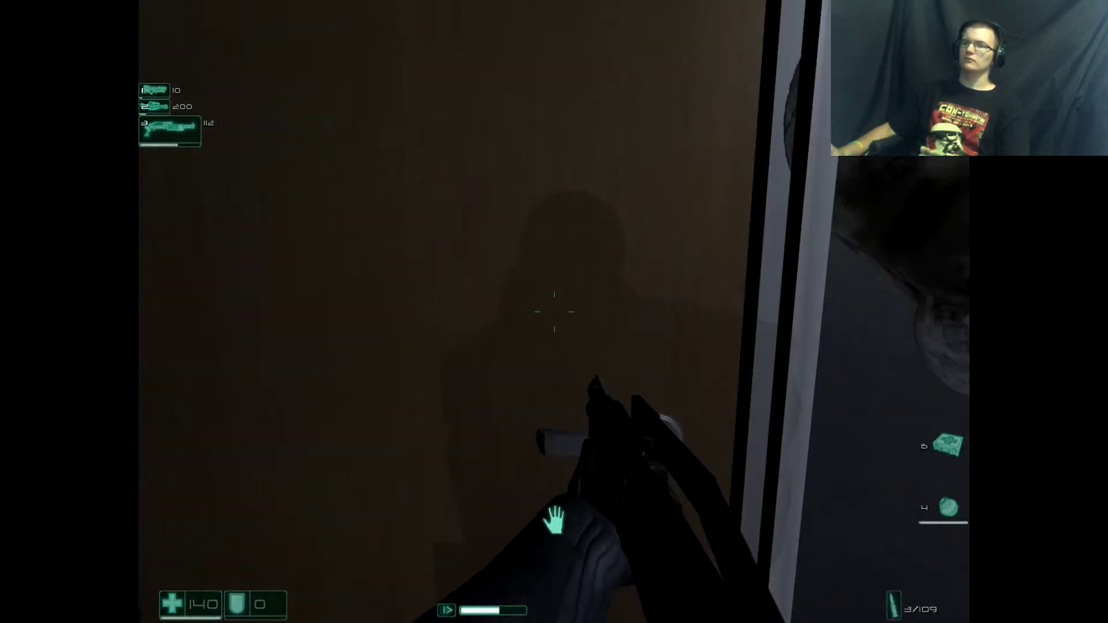
key(w)
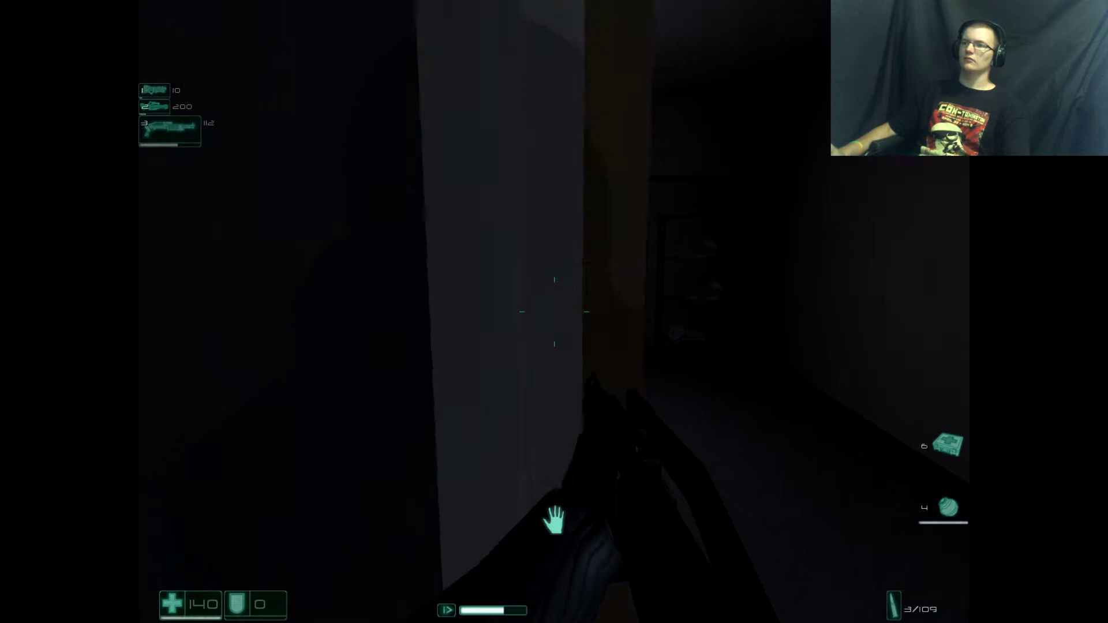
key(w)
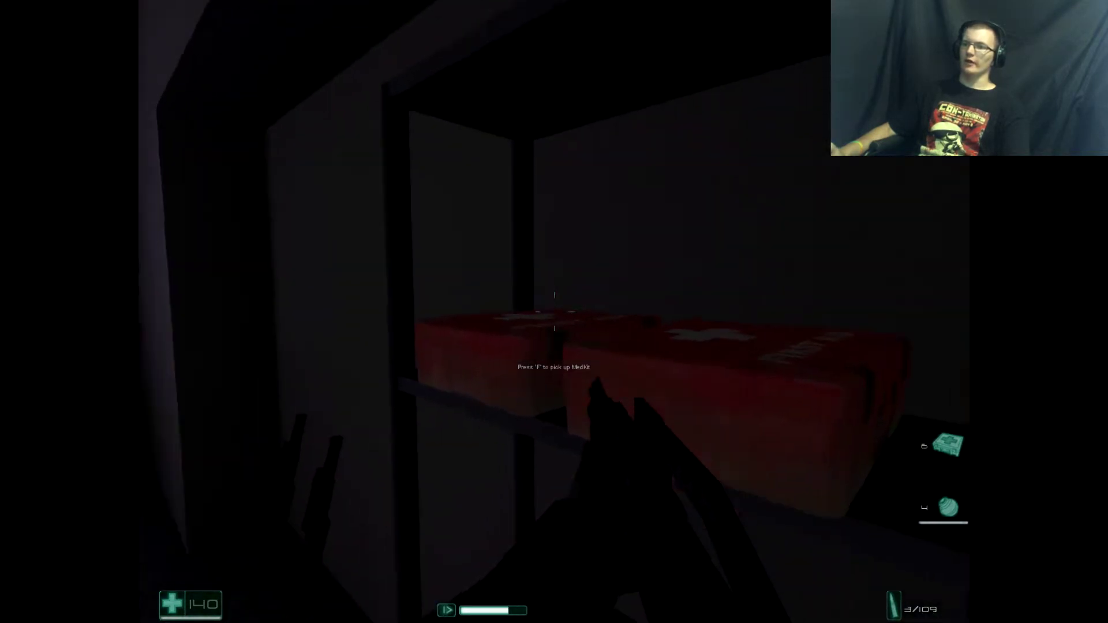
key(w)
key(w)
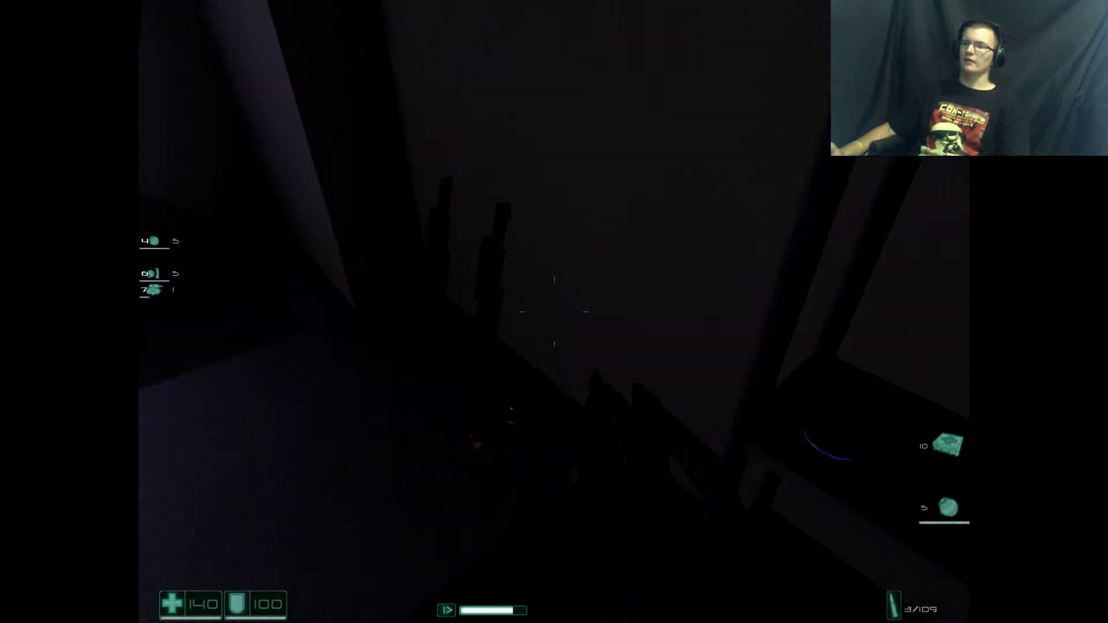
key(w)
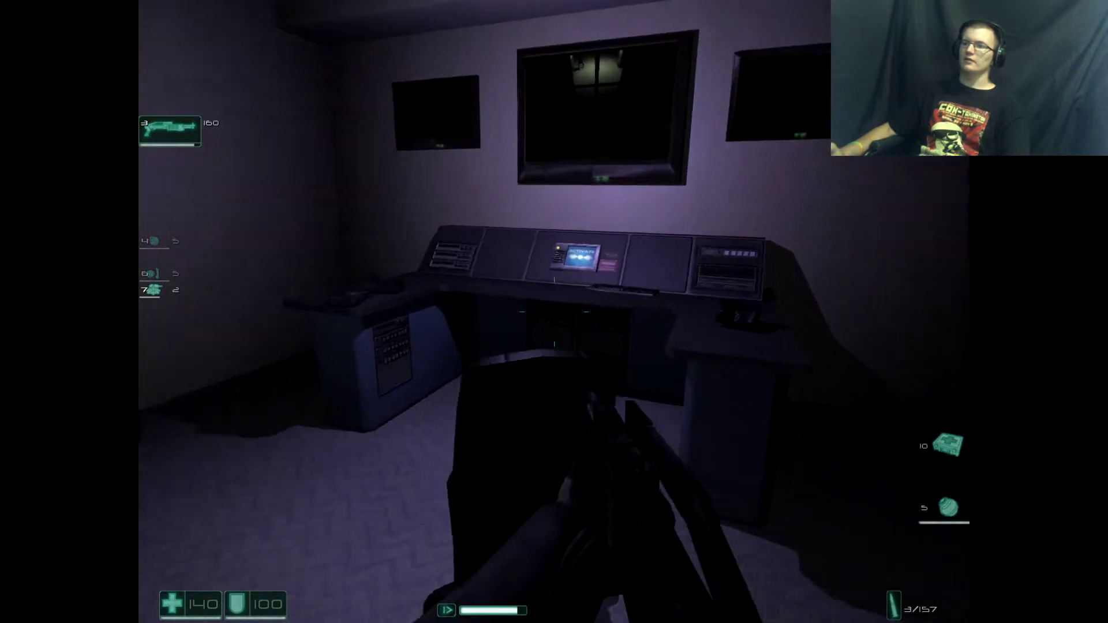
key(w)
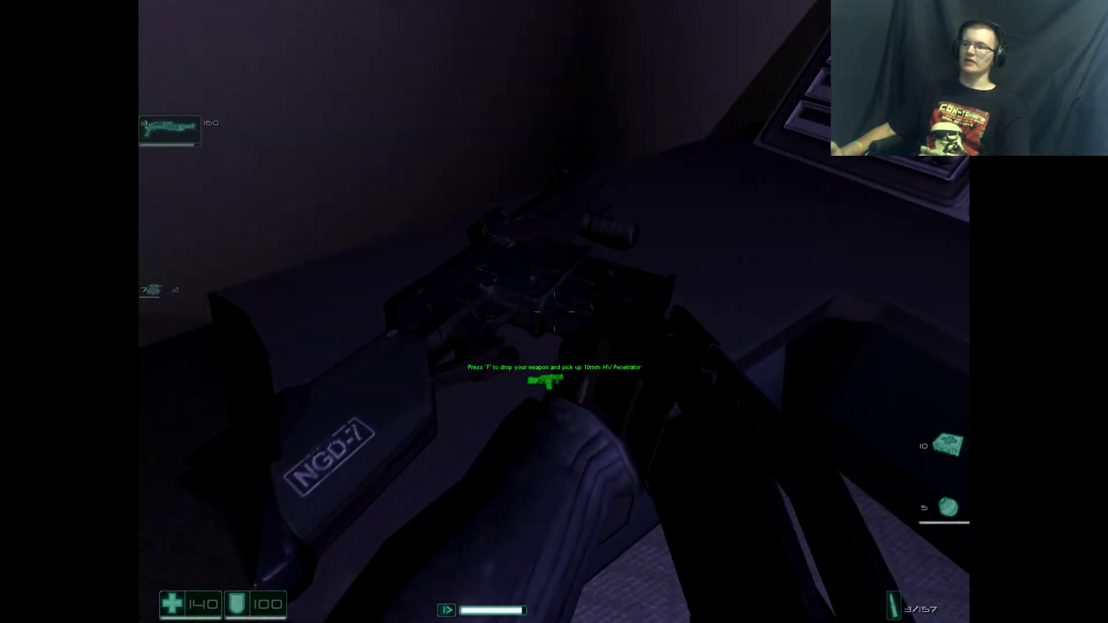
key(w)
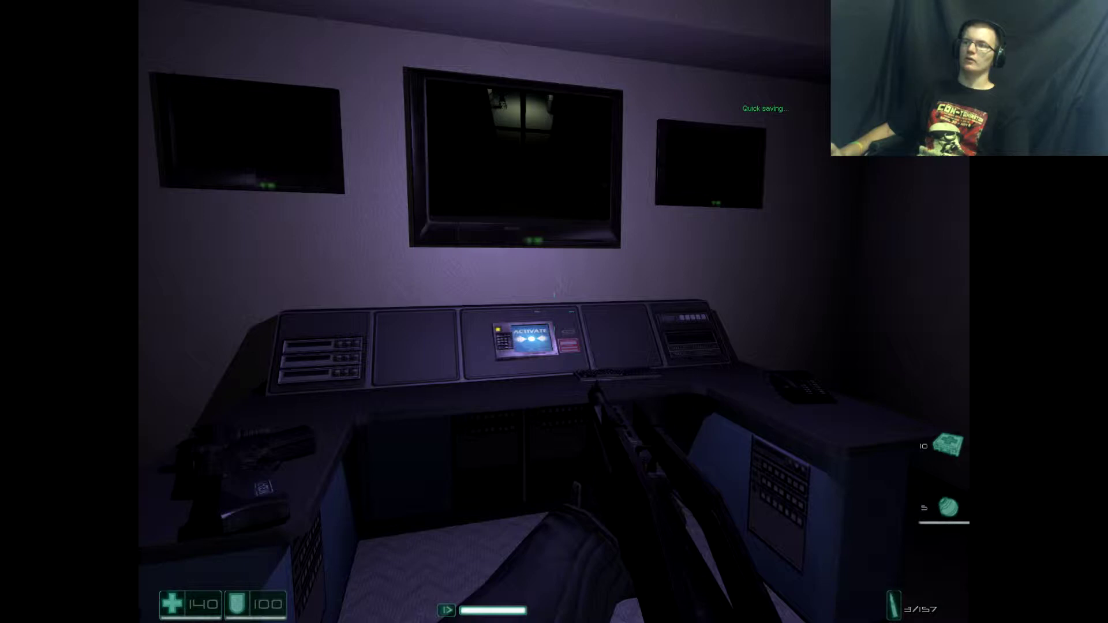
key(w)
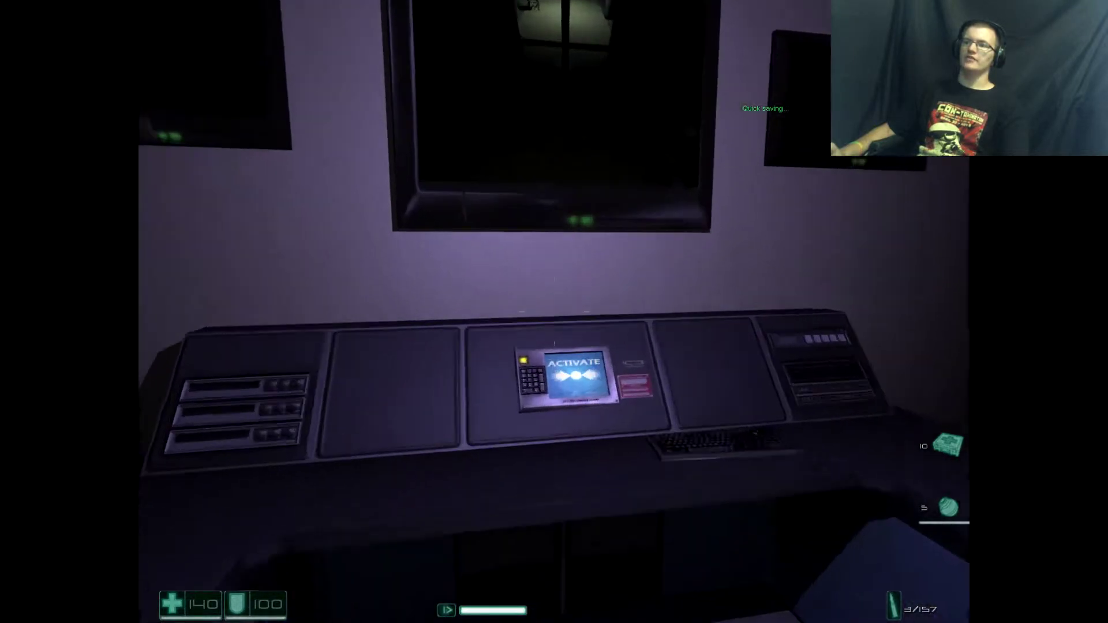
key(f)
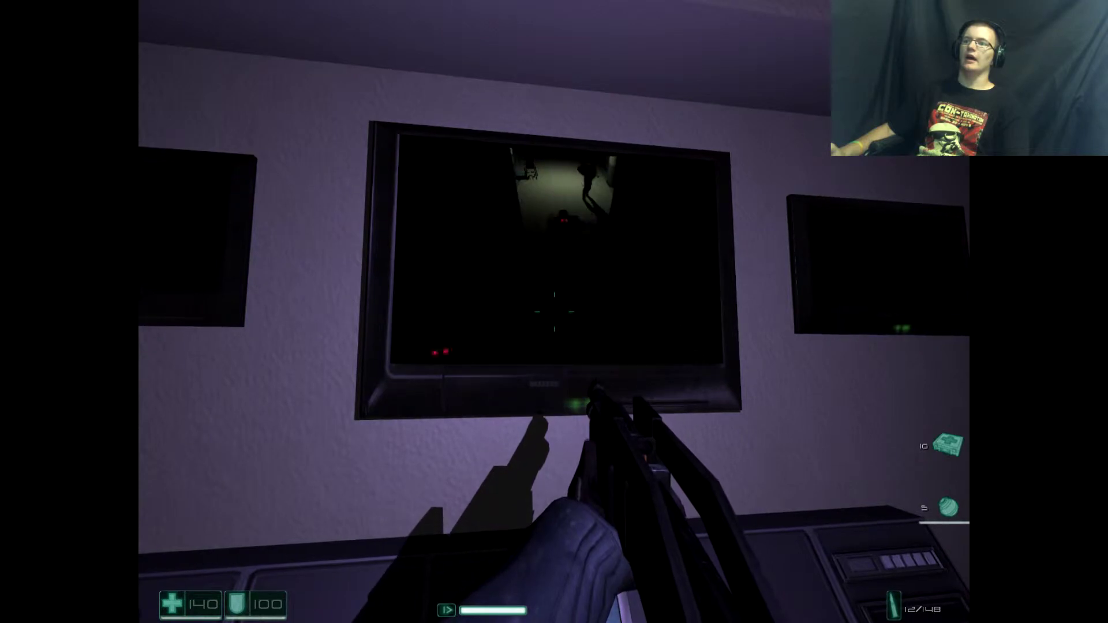
key(w)
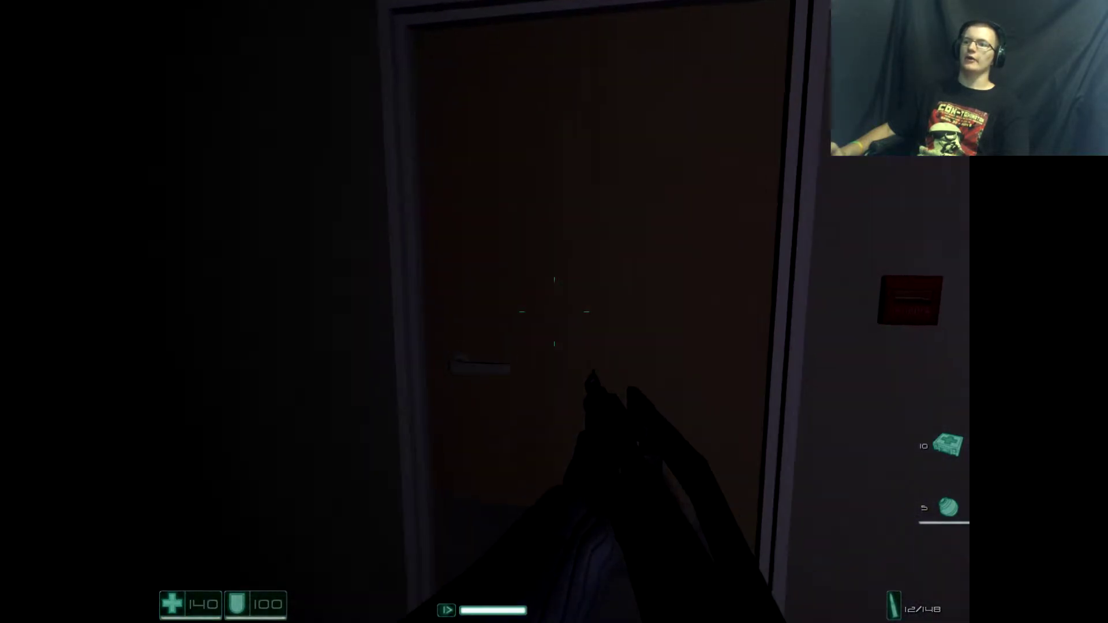
key(w)
key(2)
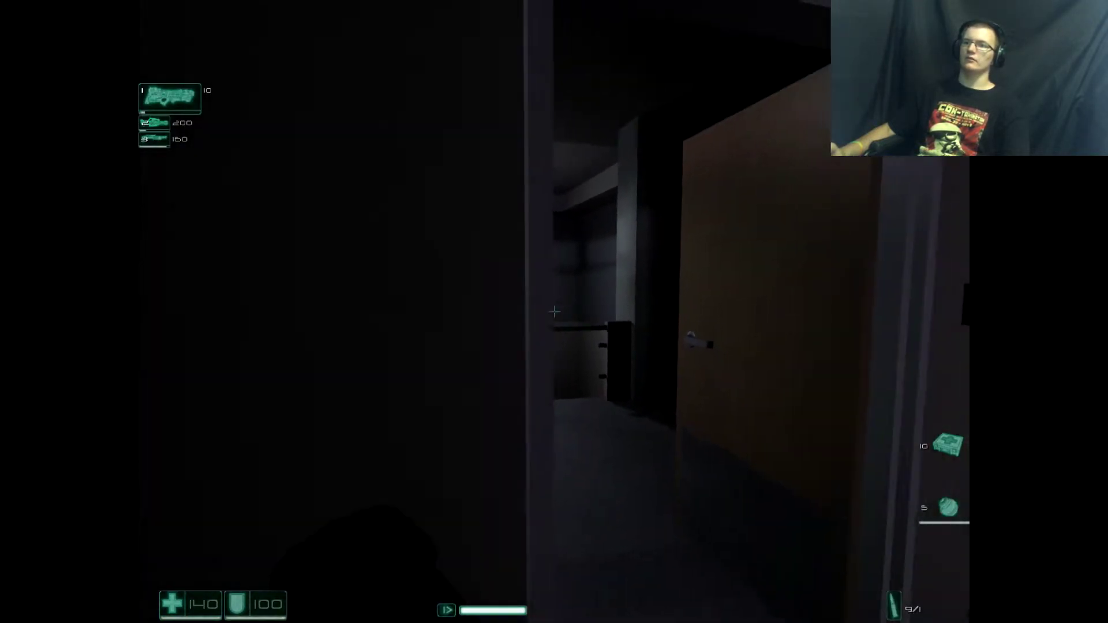
key(1)
key(w)
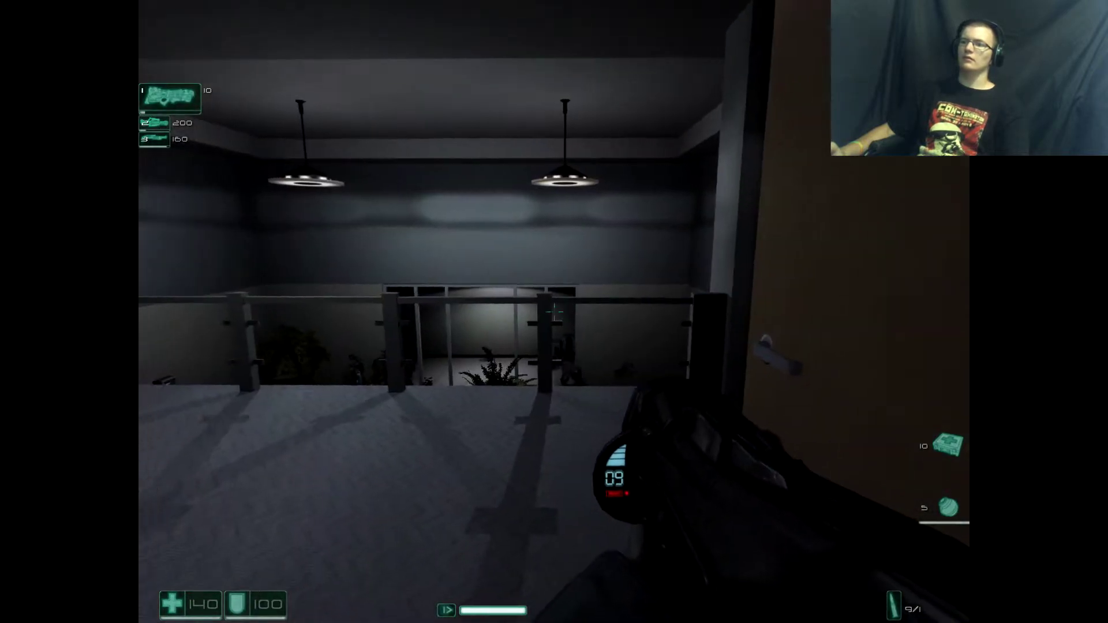
key(w)
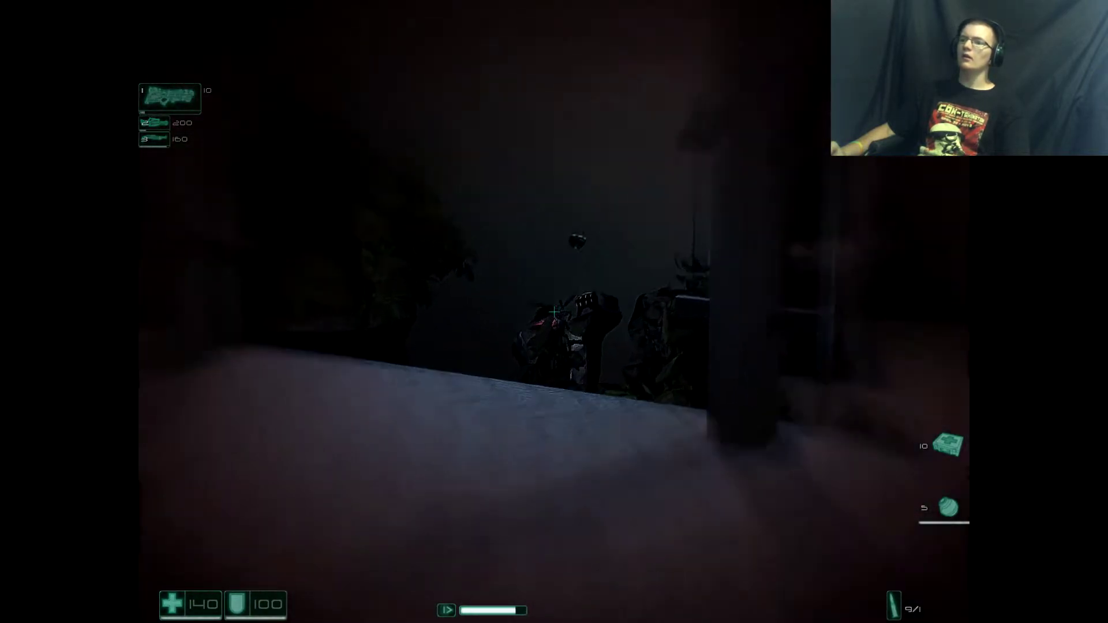
click(554, 312)
drag(554, 312, 554, 173)
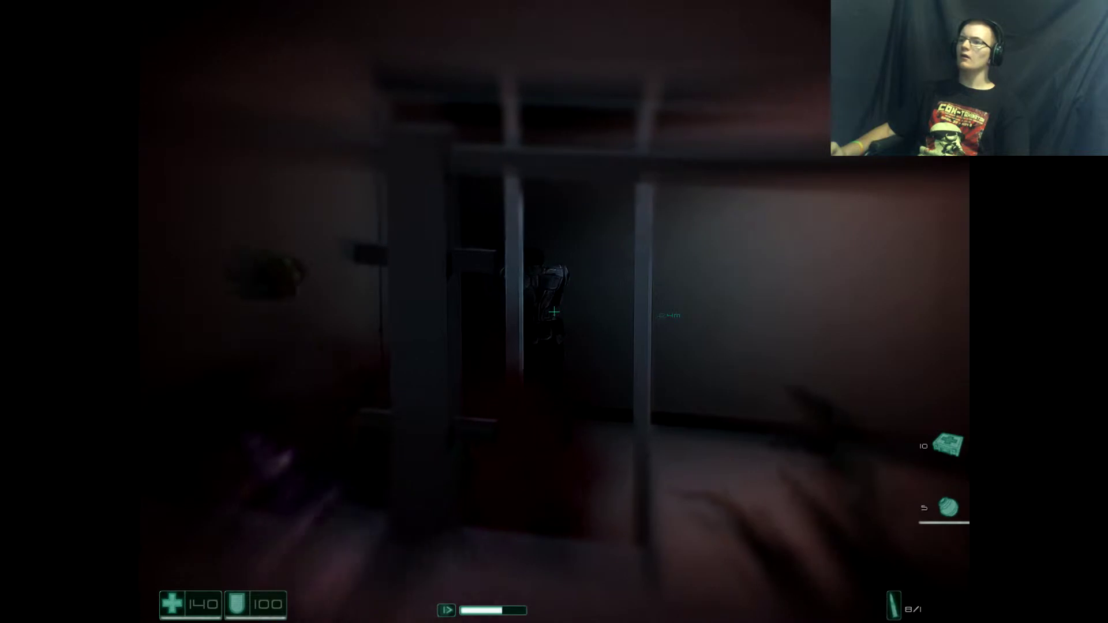
key(w)
click(555, 311)
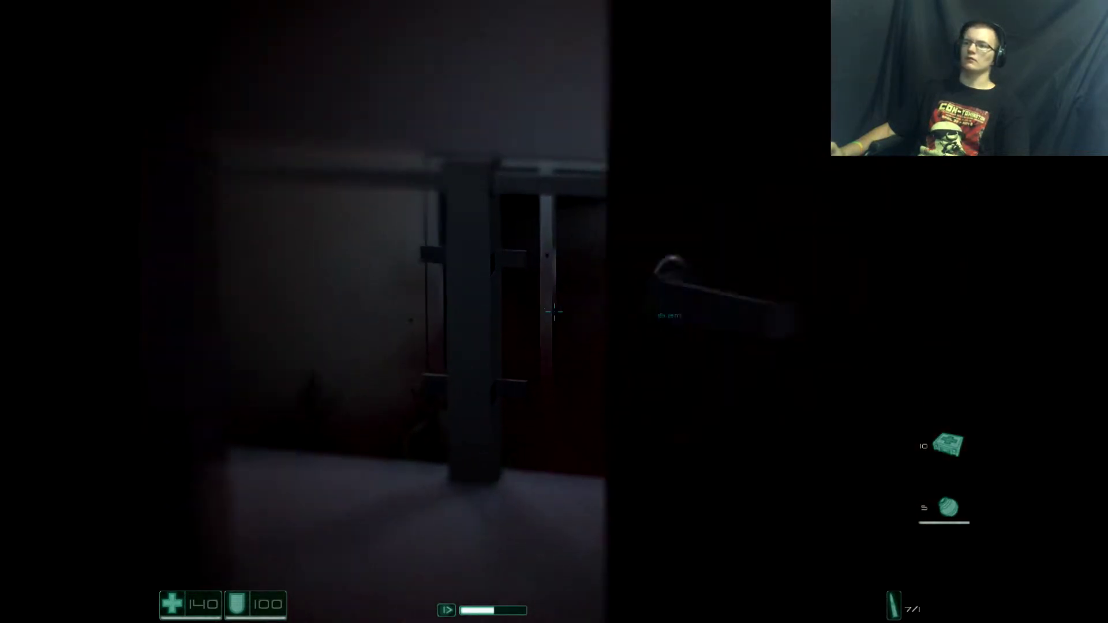
drag(555, 312, 347, 312)
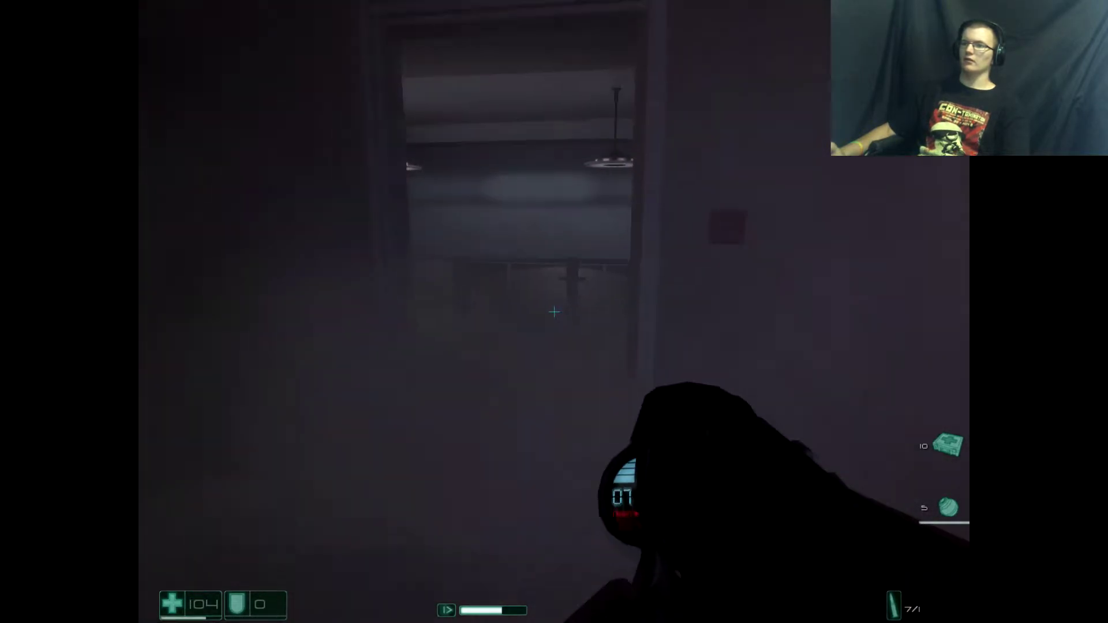
key(w)
drag(554, 313, 606, 329)
key(f)
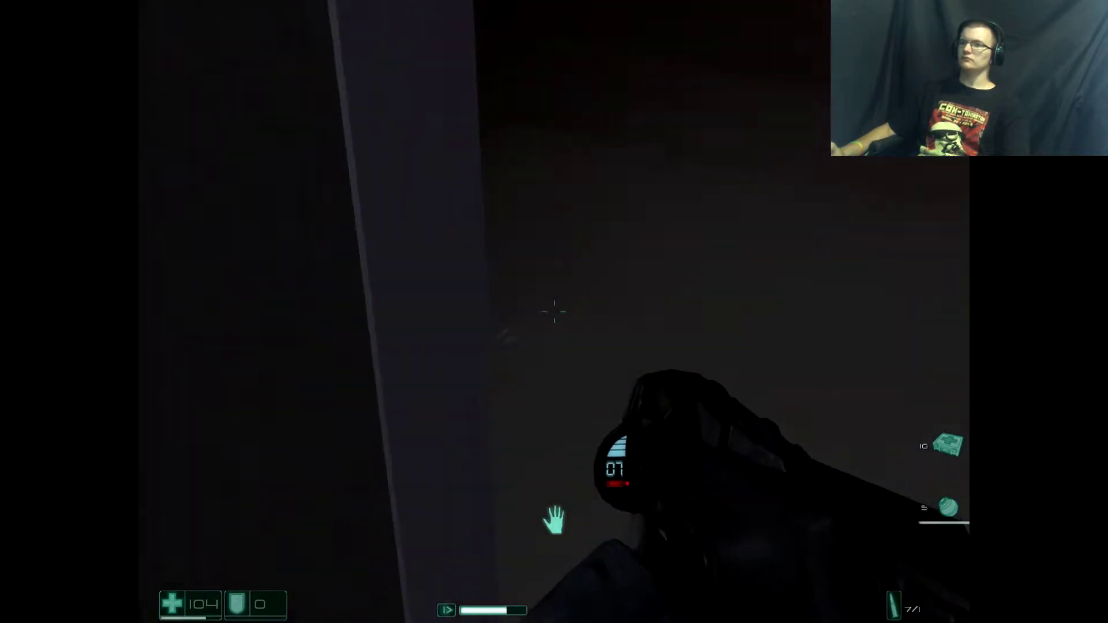
key(w)
key(w)
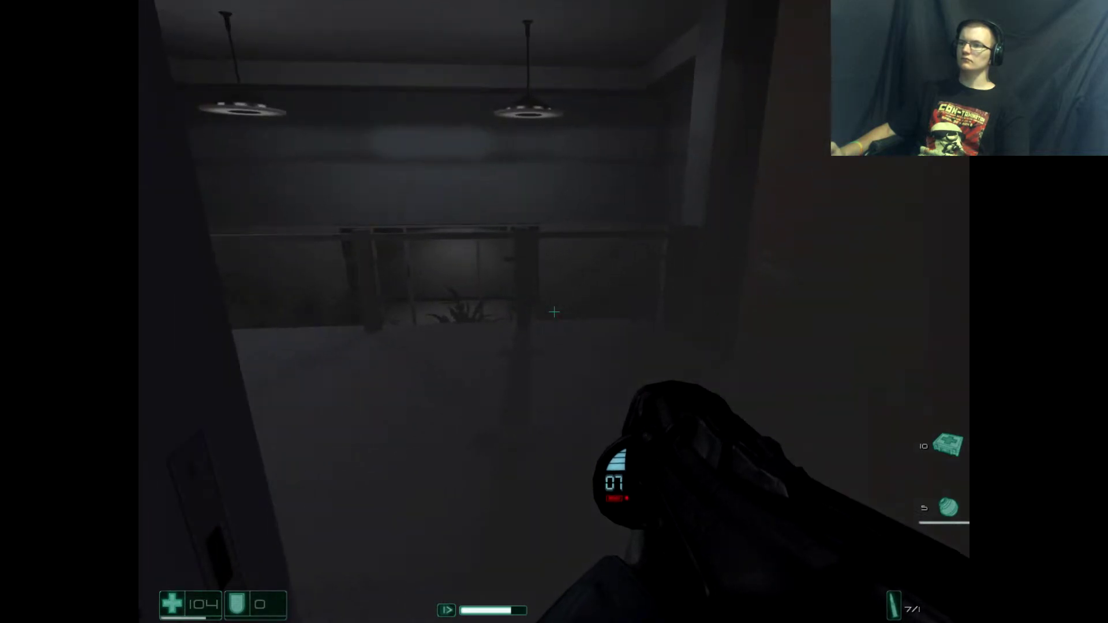
key(w)
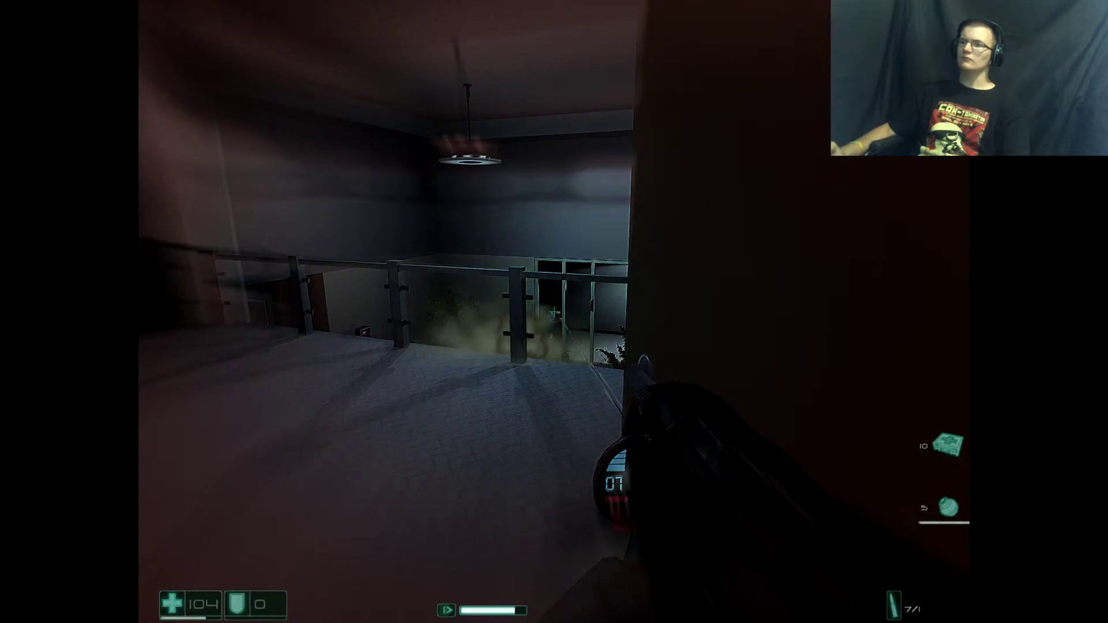
key(w)
right_click(554, 311)
click(554, 312)
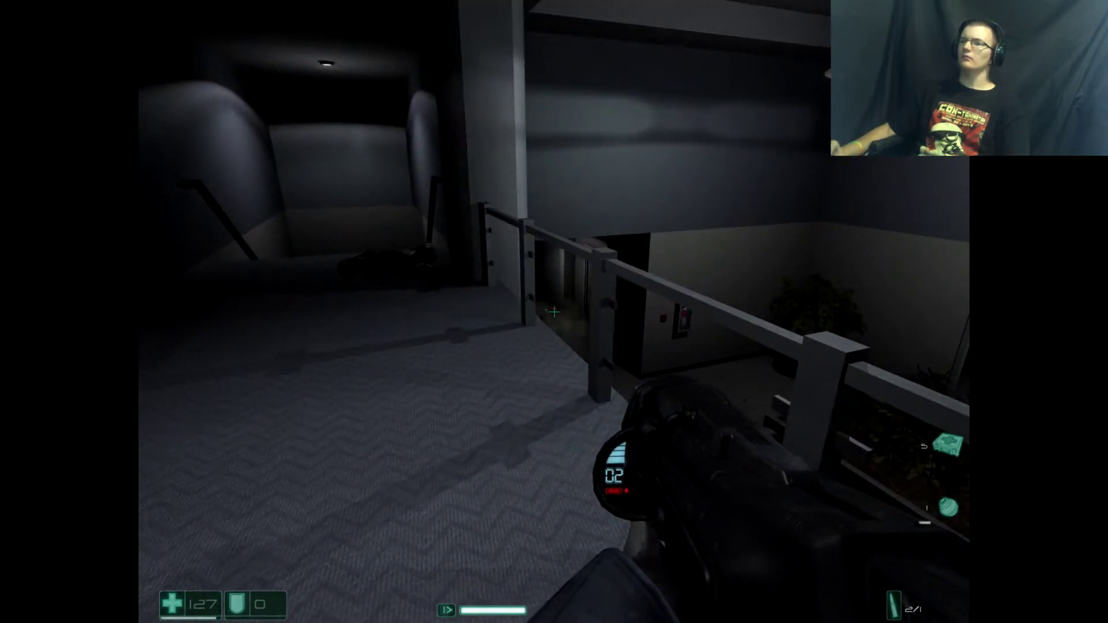
click(553, 313)
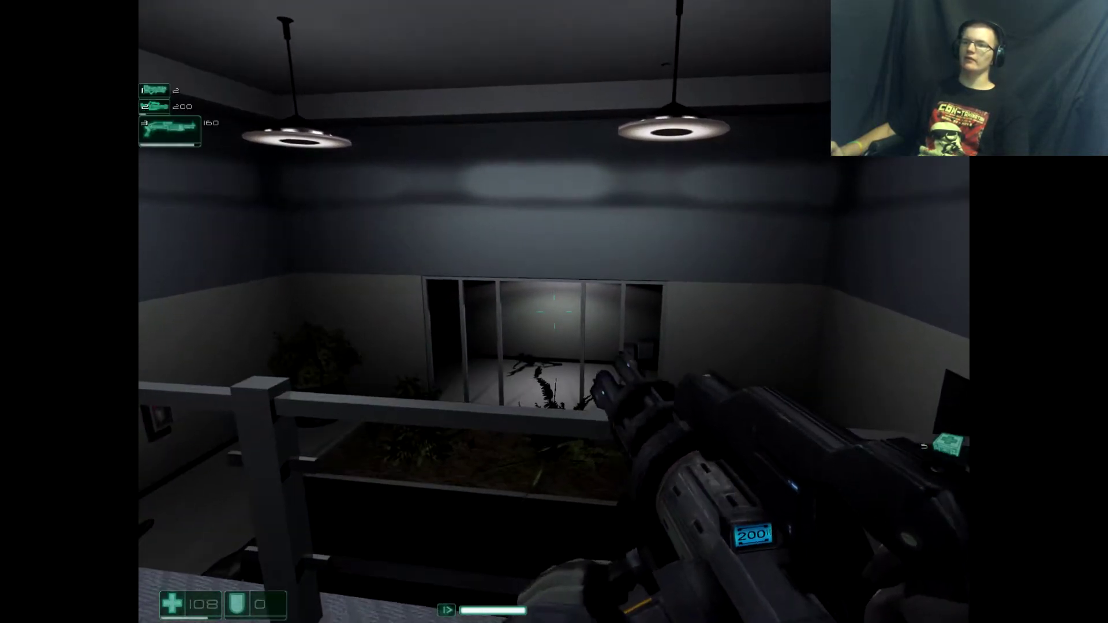
key(1)
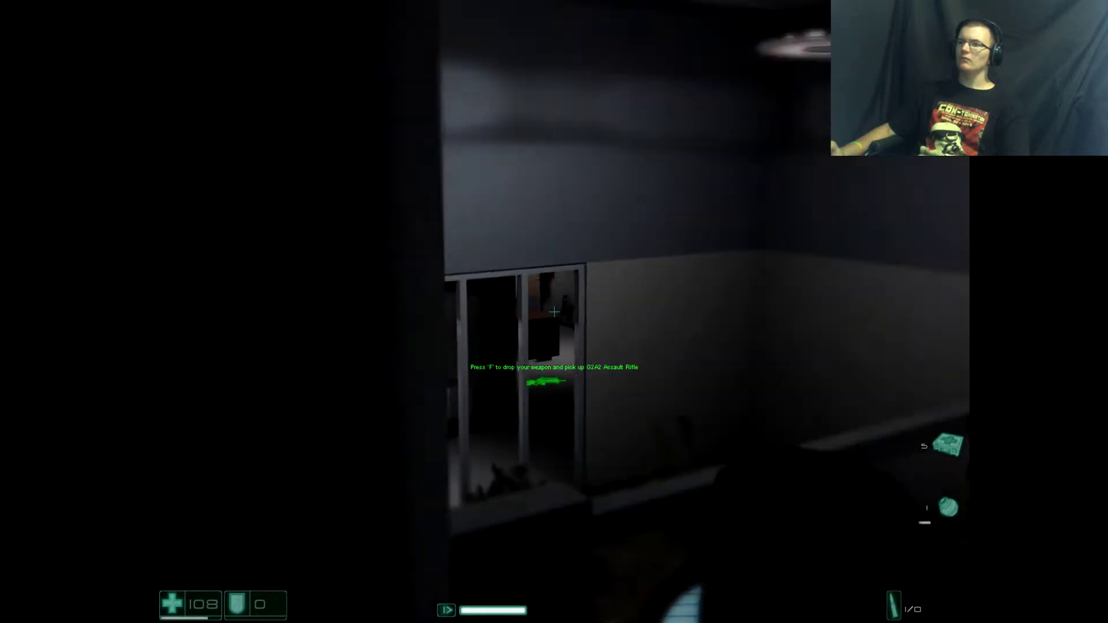
key(3)
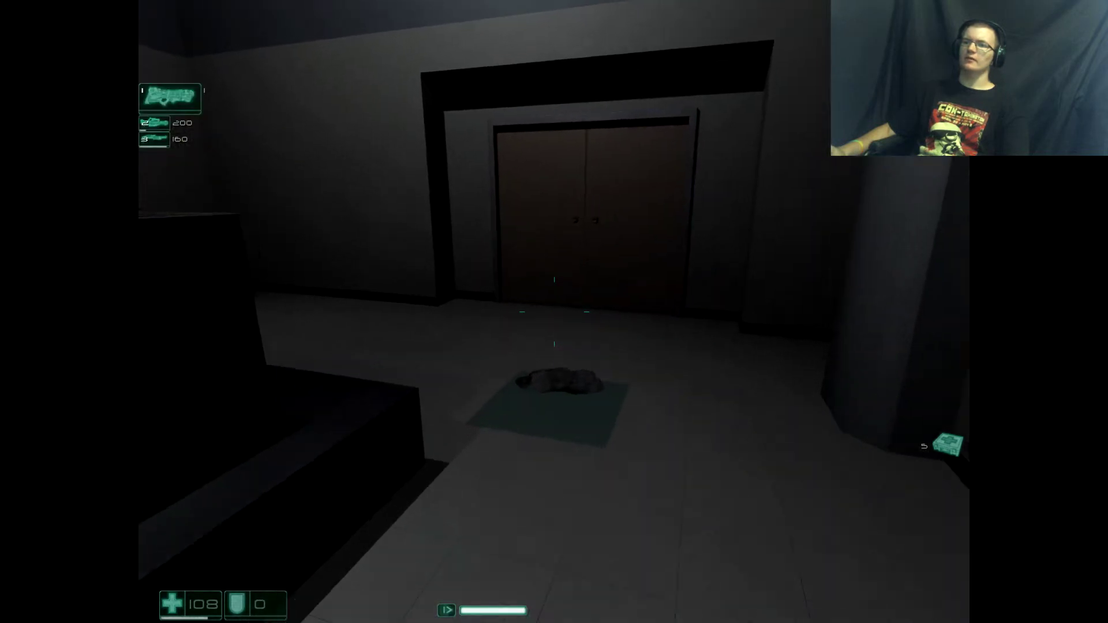
key(1)
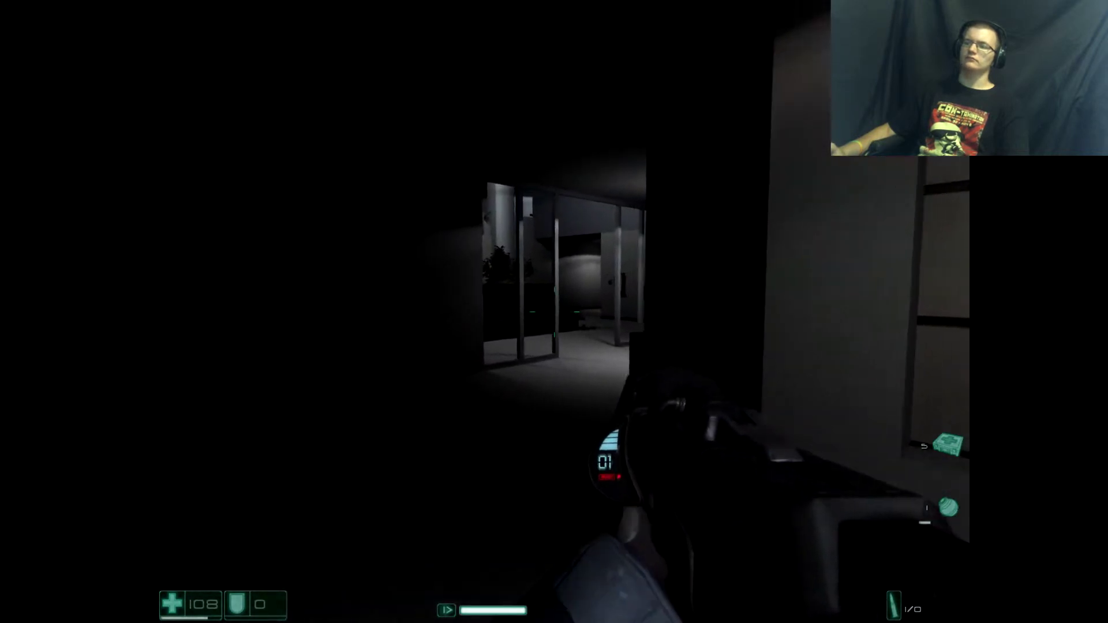
key(w)
key(w)
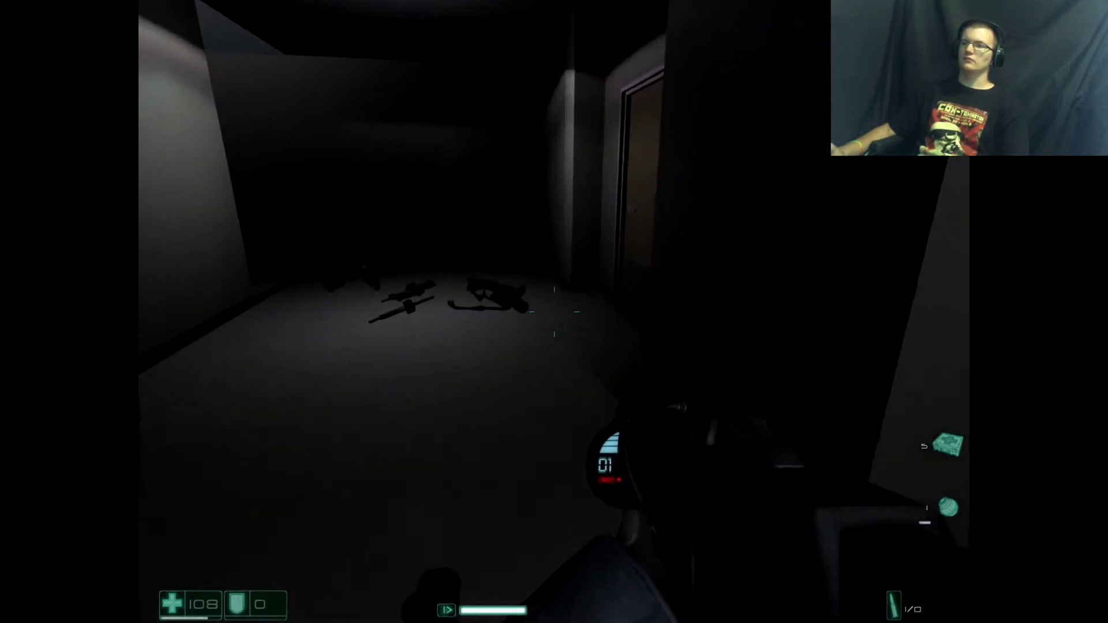
key(w)
key(w)
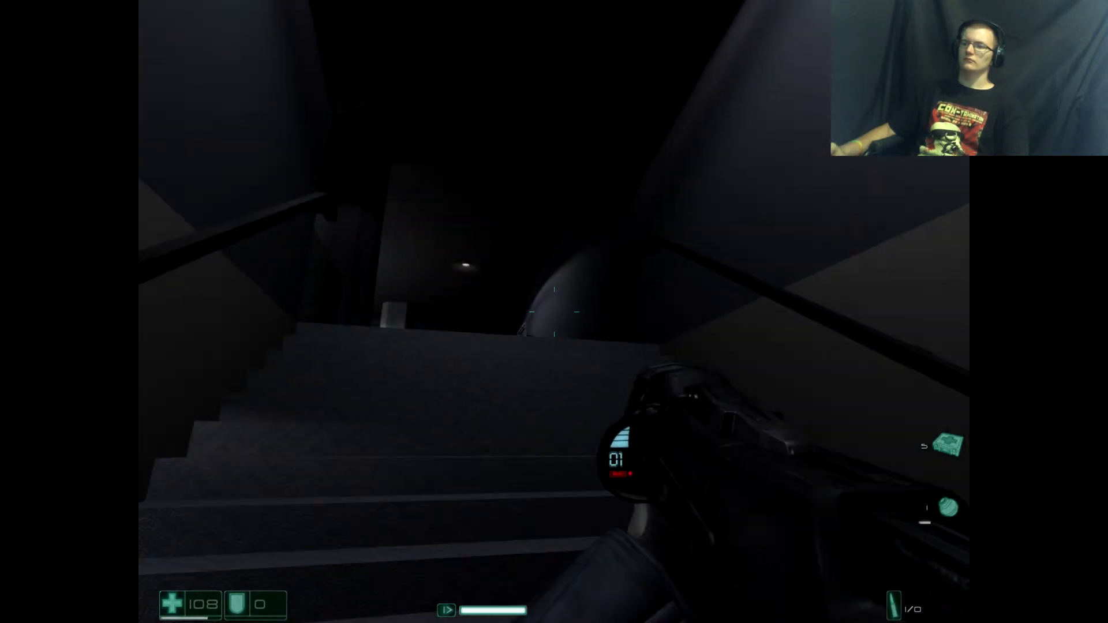
key(w)
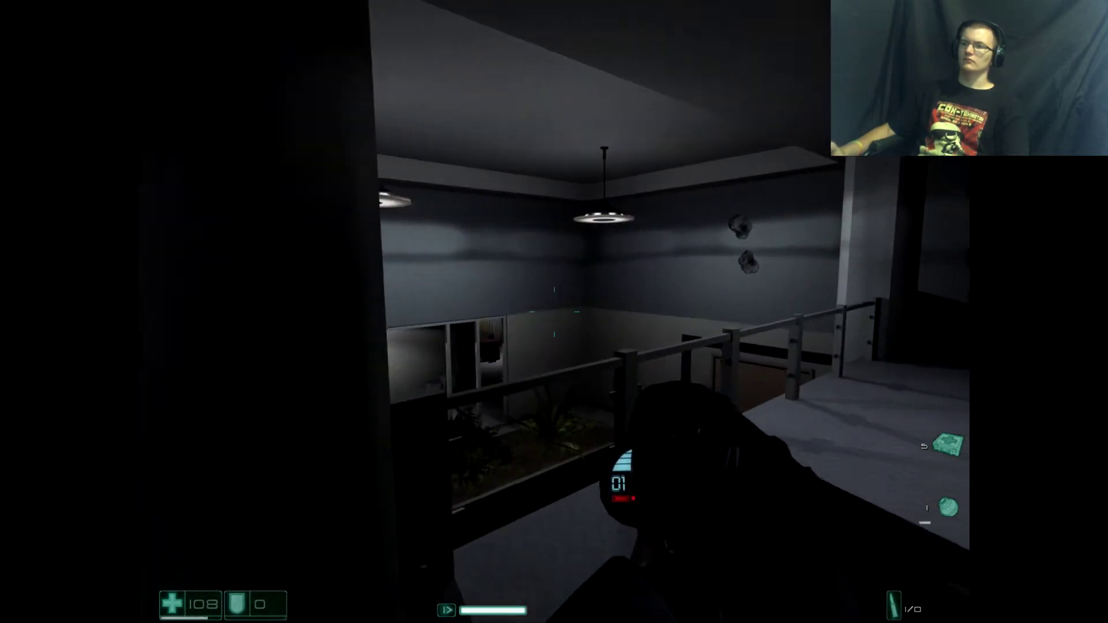
key(w)
key(w)
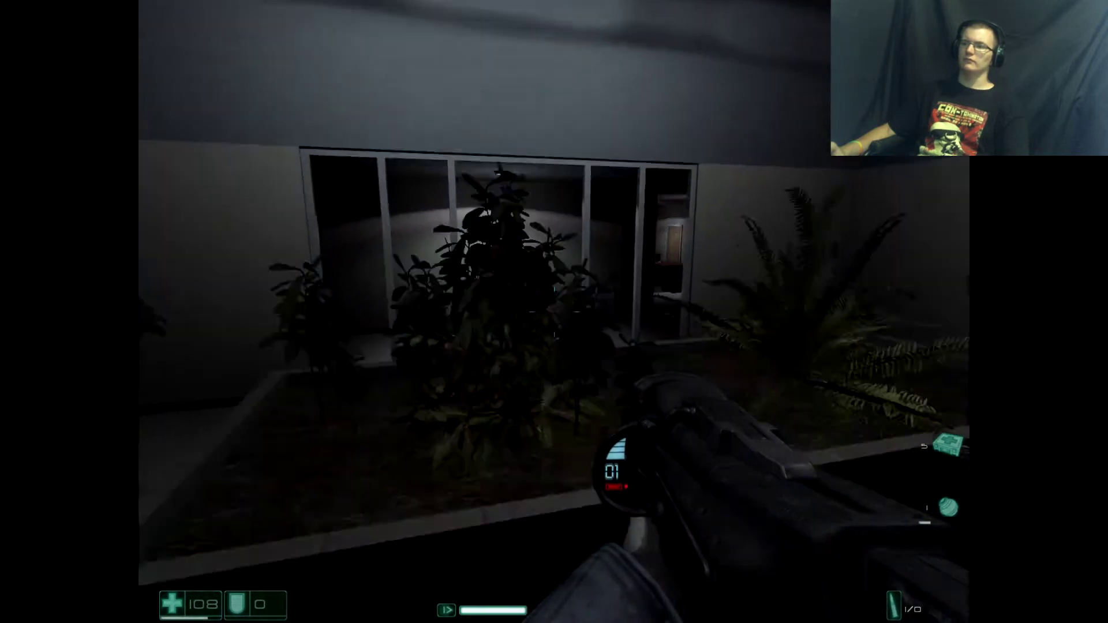
key(w)
key(w)
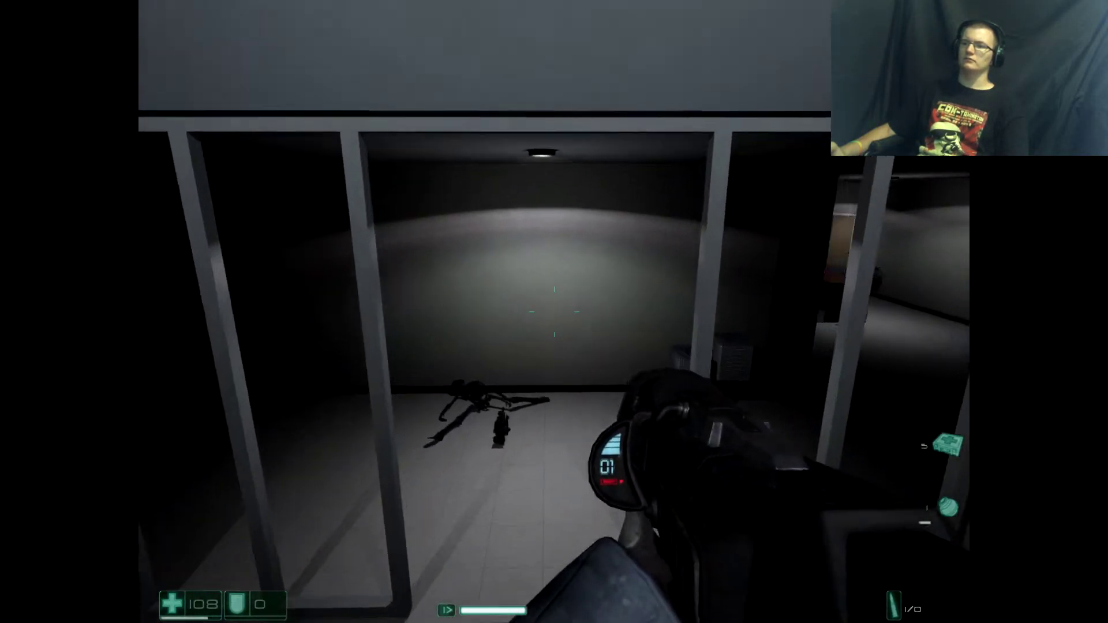
key(w)
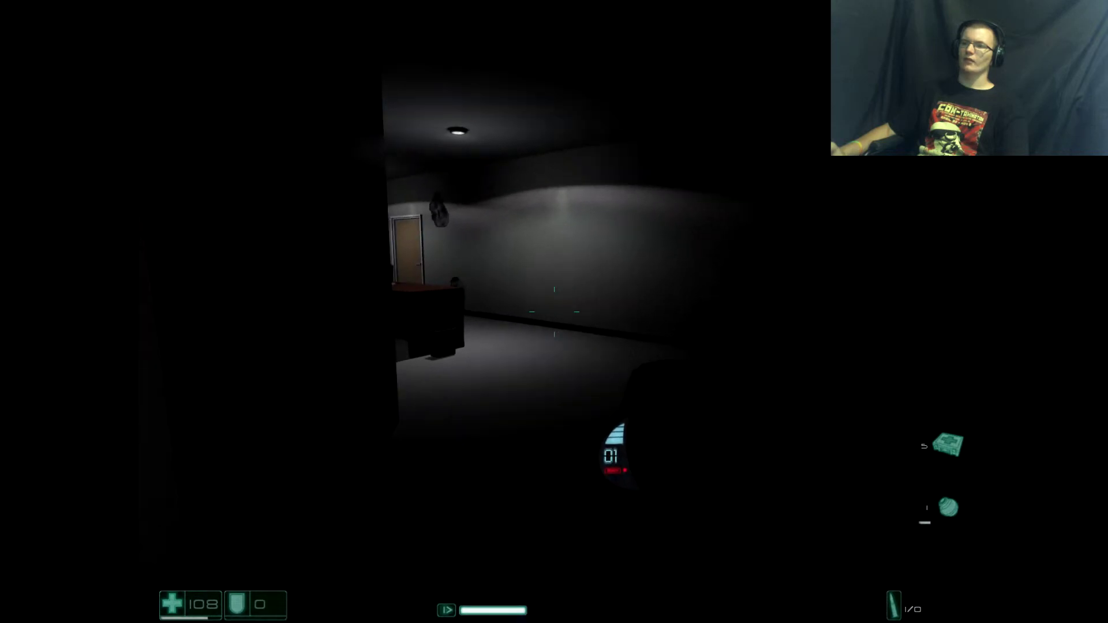
key(w)
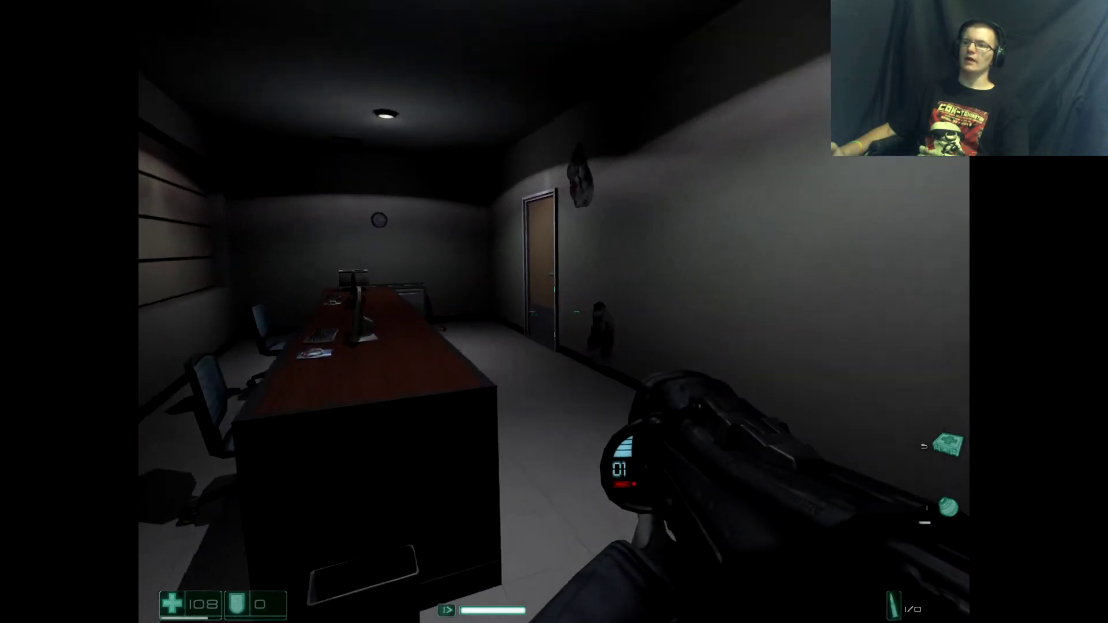
key(w)
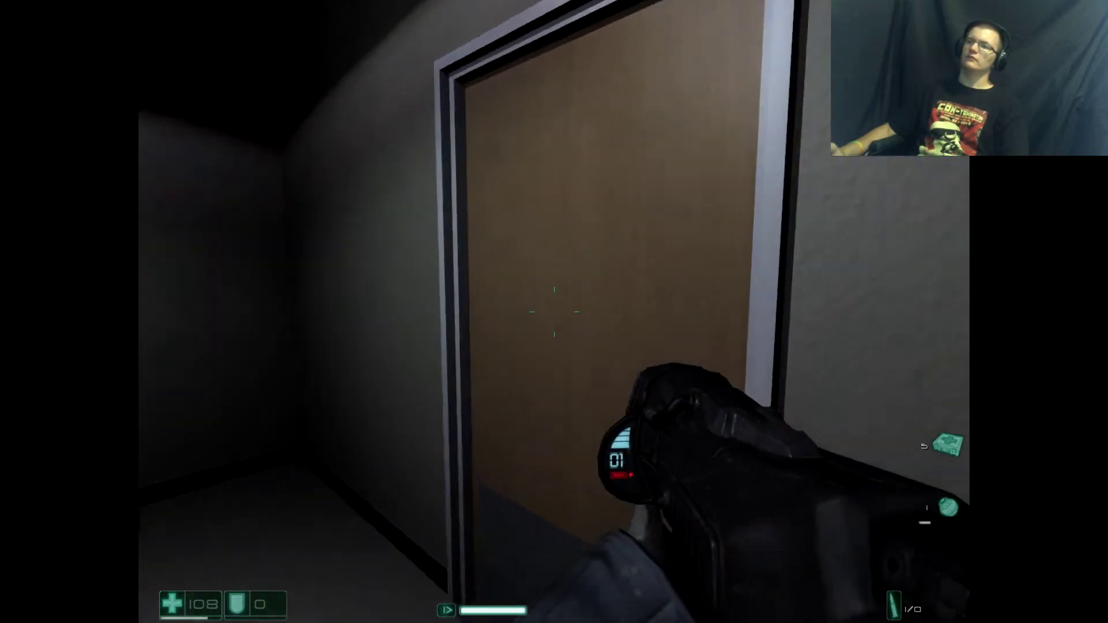
key(f)
key(w)
key(w)
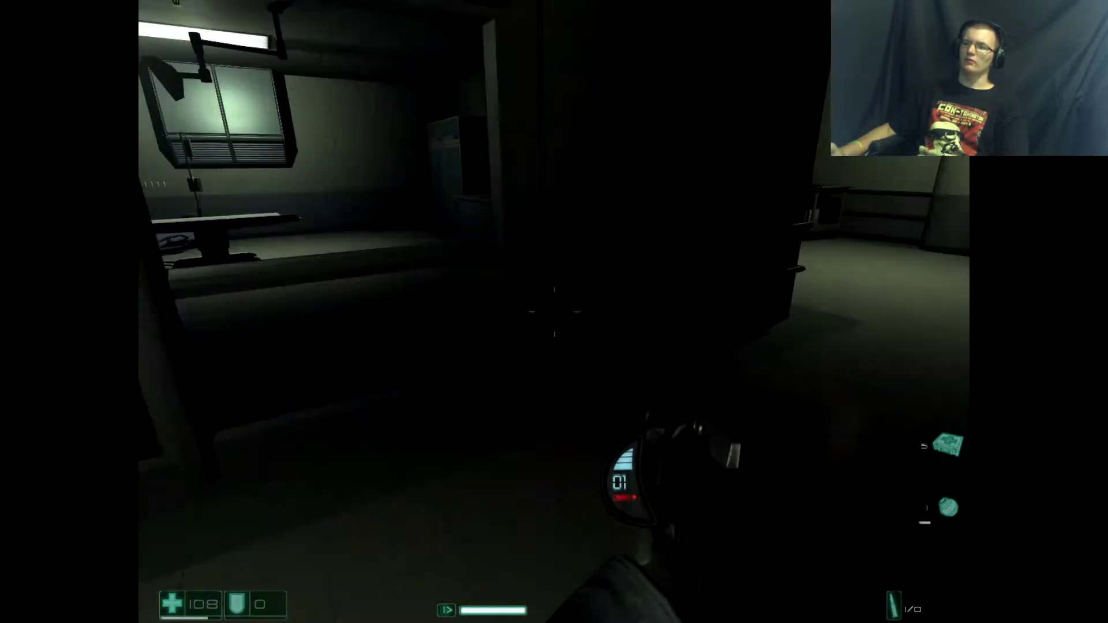
key(w)
key(w)
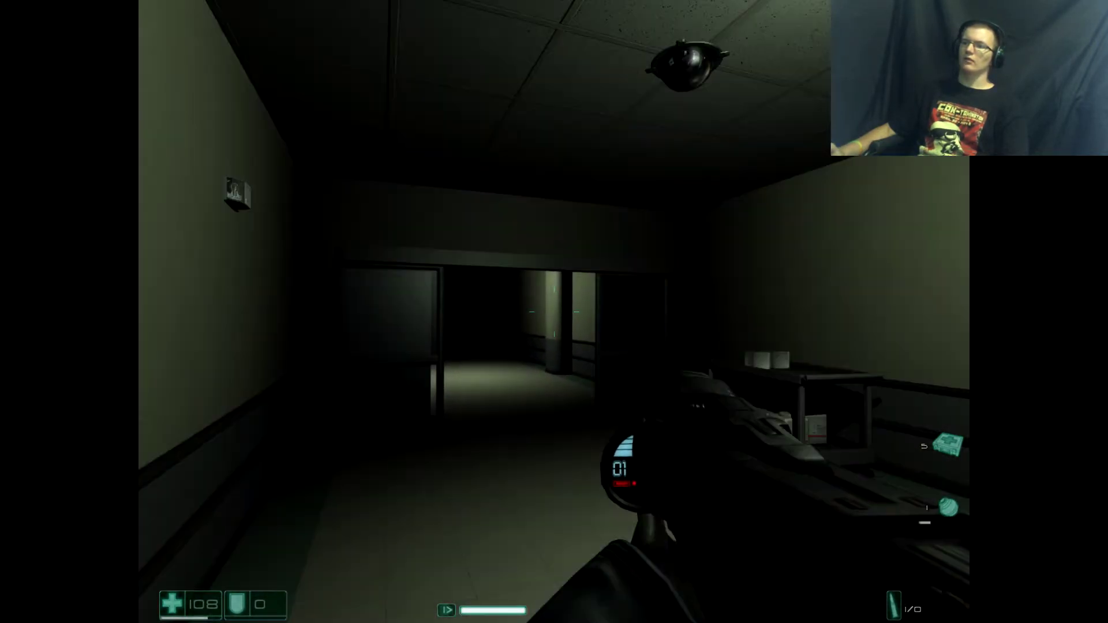
key(w)
key(w)
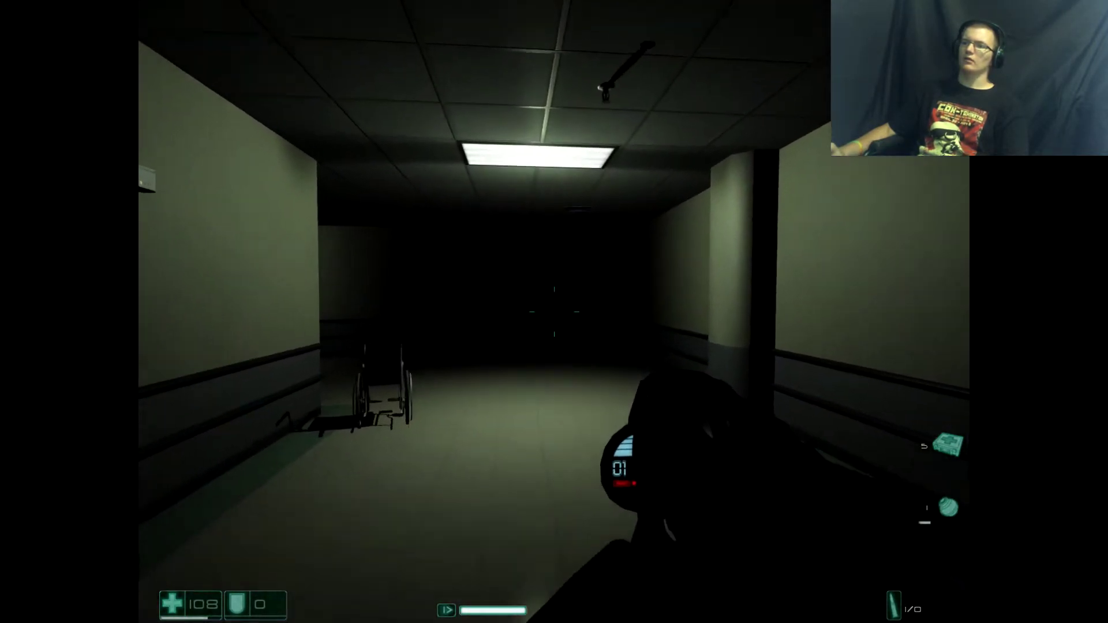
key(w)
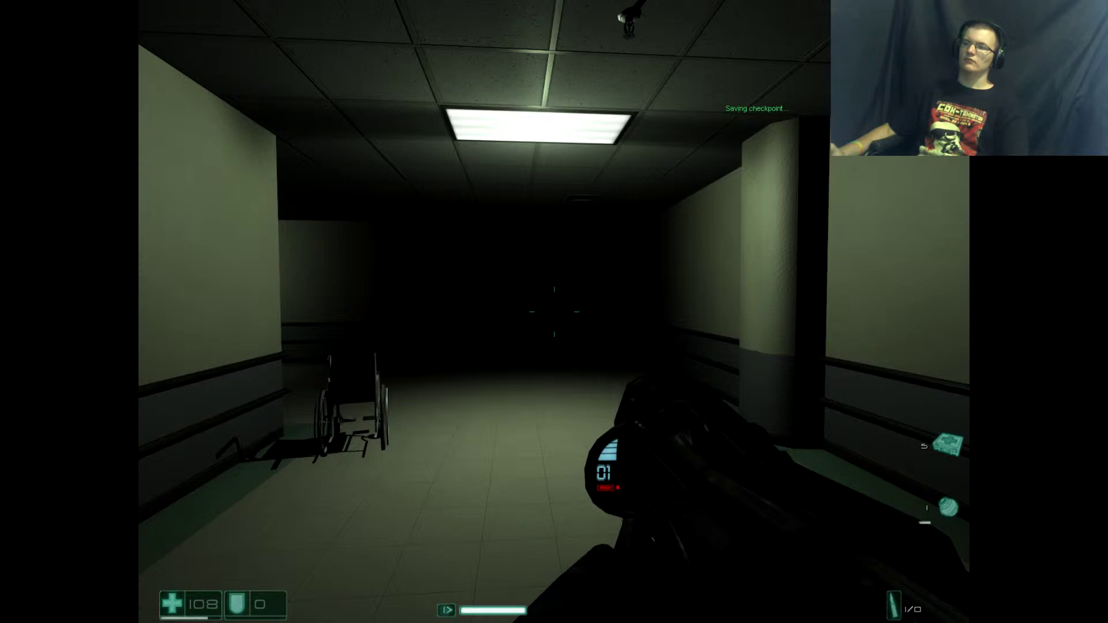
key(w)
key(w)
key(w)
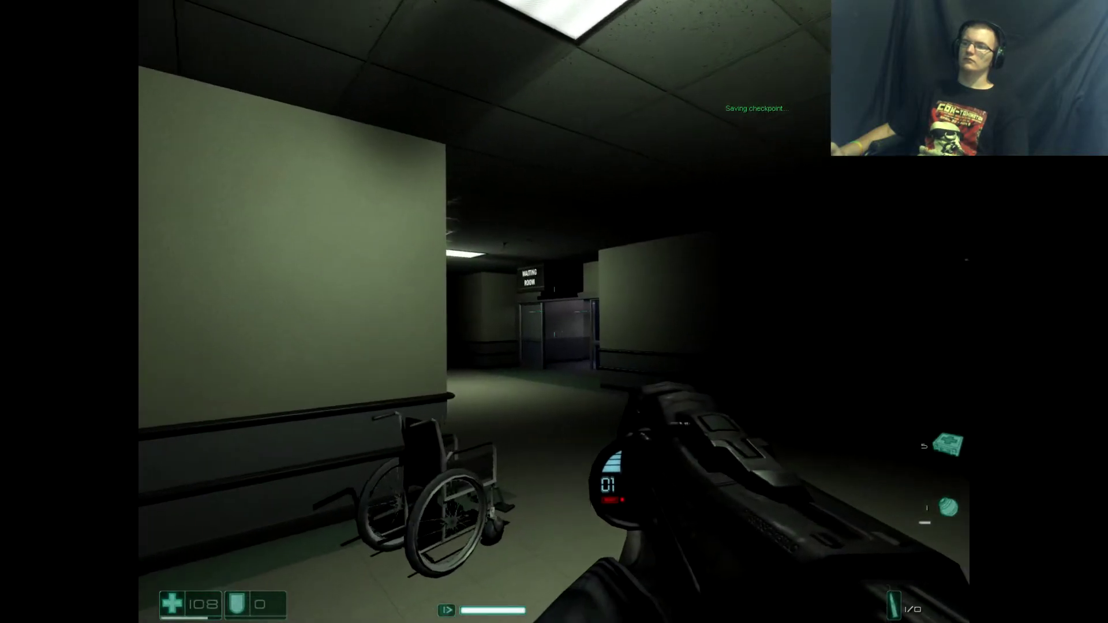
key(w)
key(w)
key(w)
key(w)
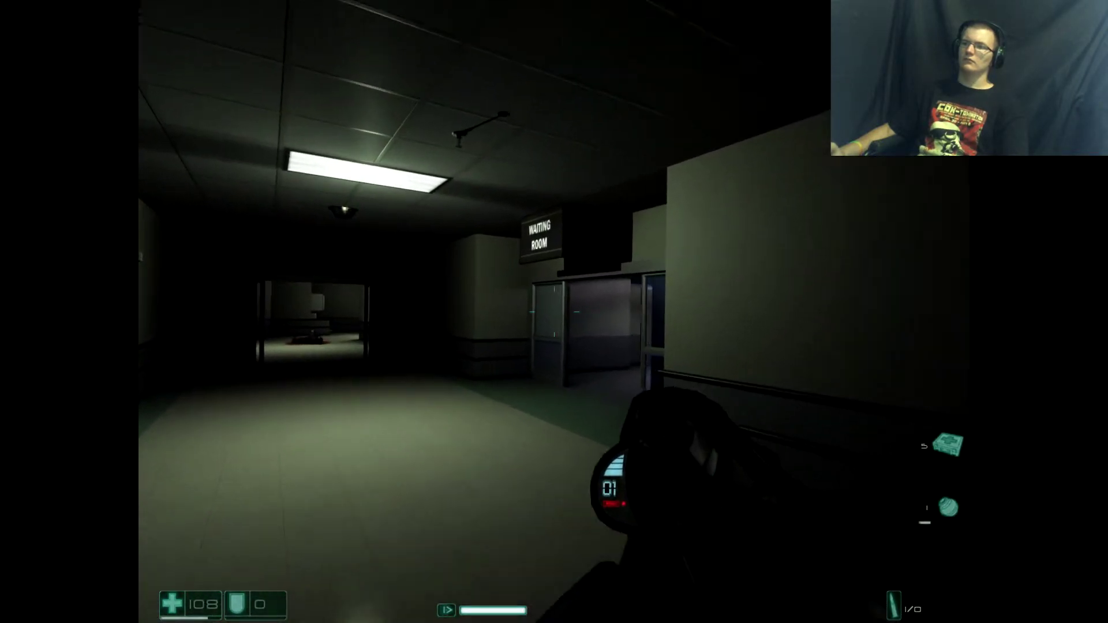
key(w)
key(w)
key(w)
key(w)
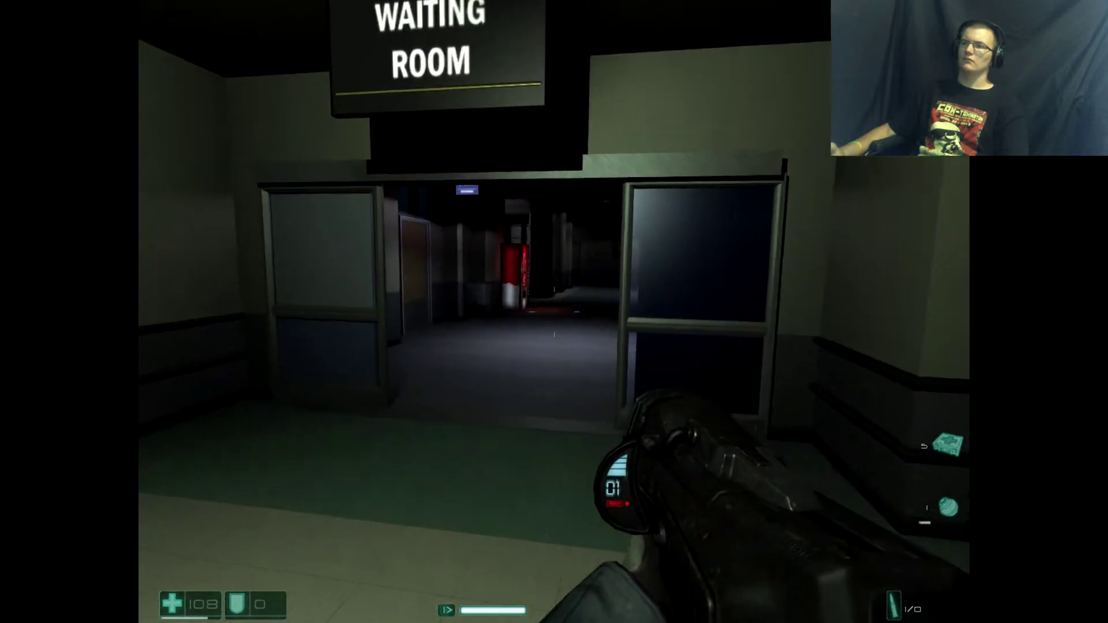
key(w)
key(w)
key(w)
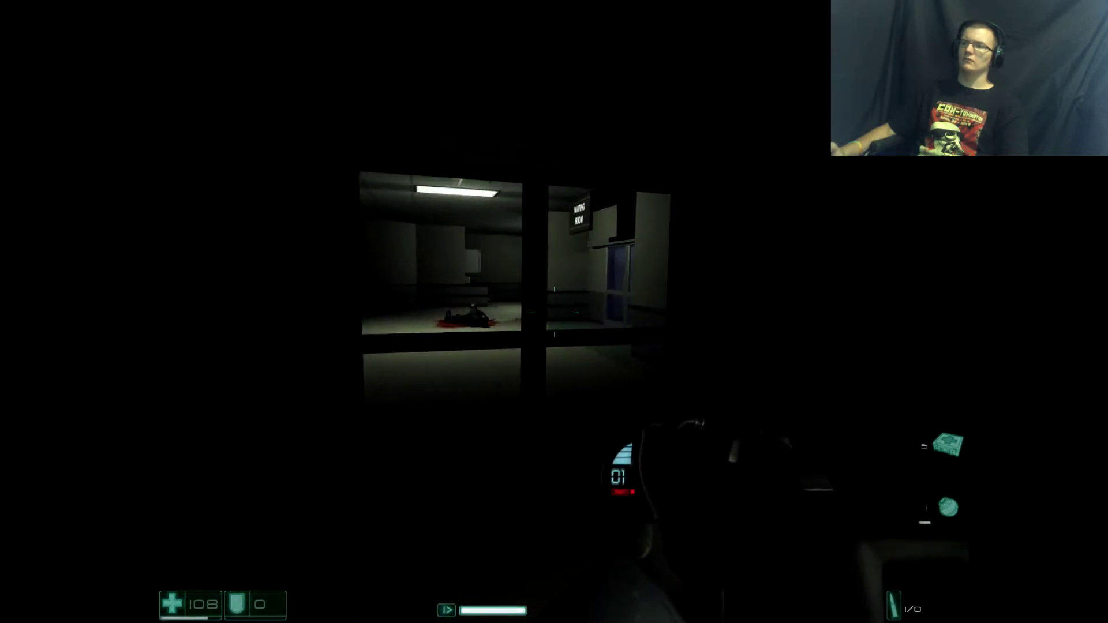
key(w)
key(w)
key(w)
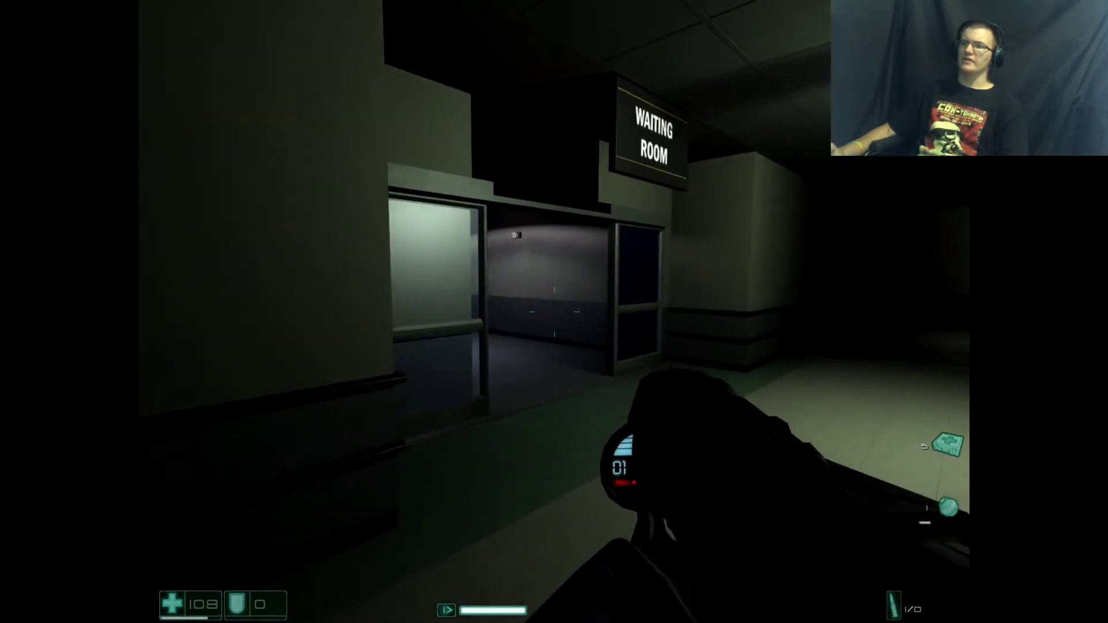
key(w)
key(w)
key(w)
key(w)
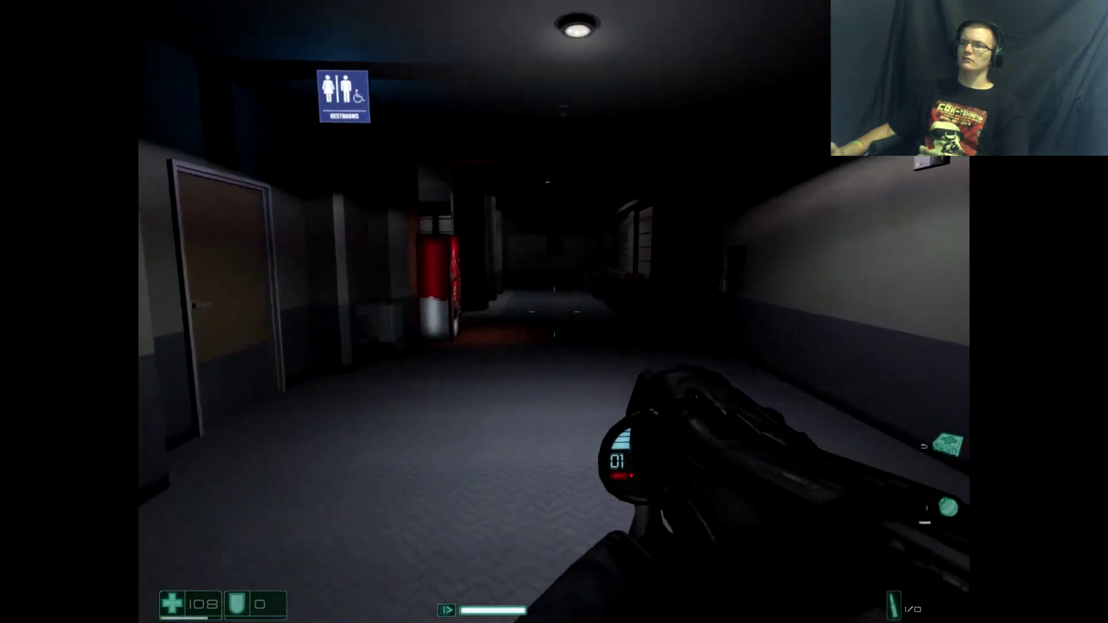
key(w)
key(w)
key(w)
key(w)
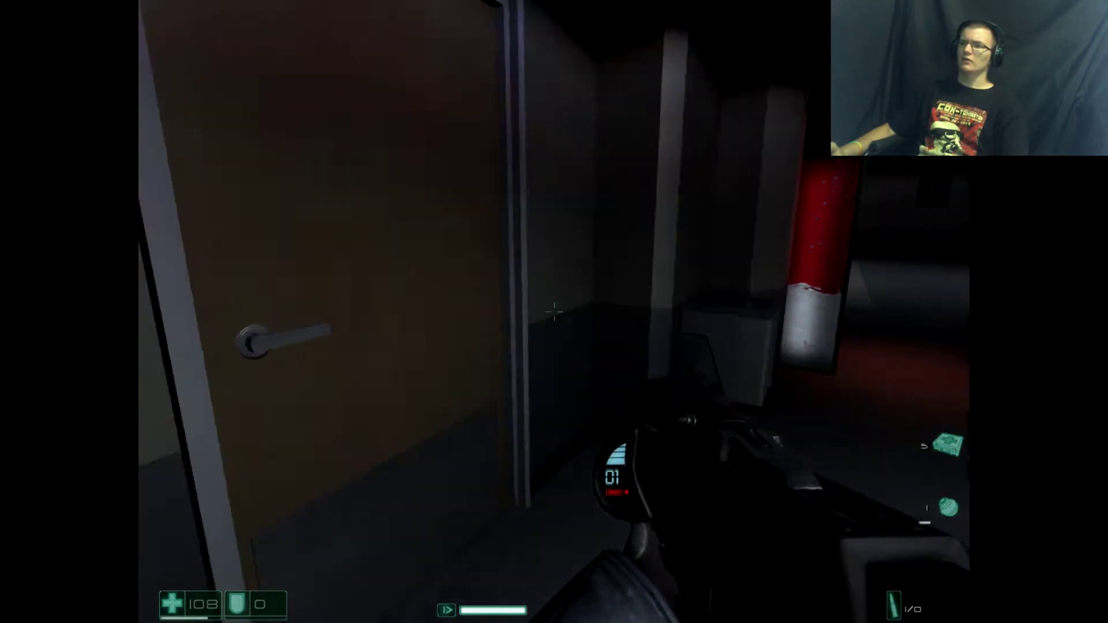
key(w)
key(w)
key(w)
key(w)
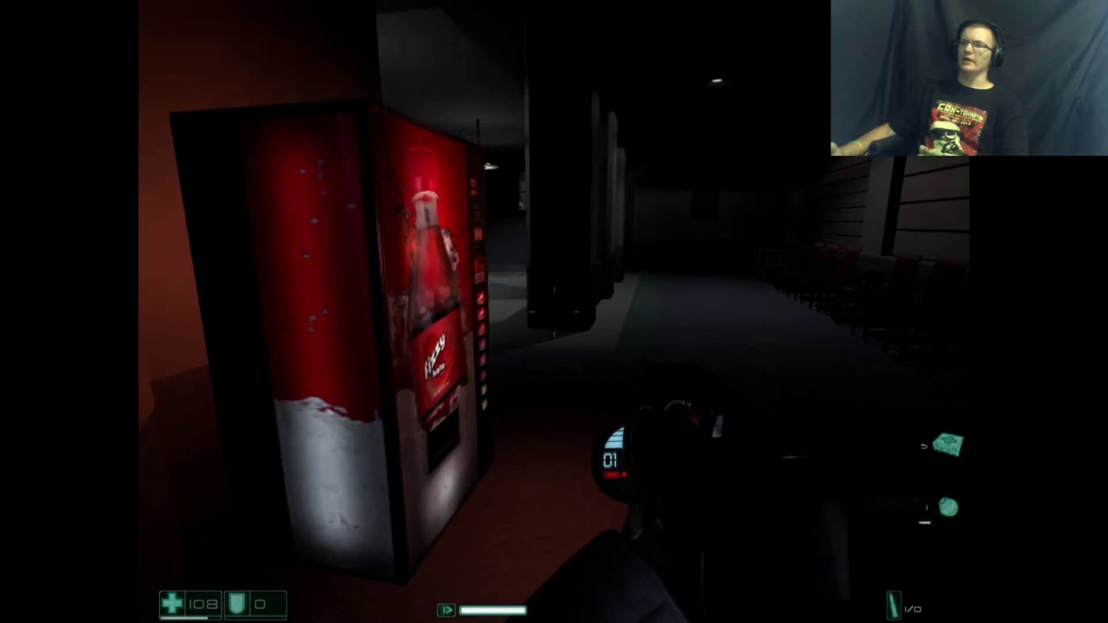
key(w)
key(a)
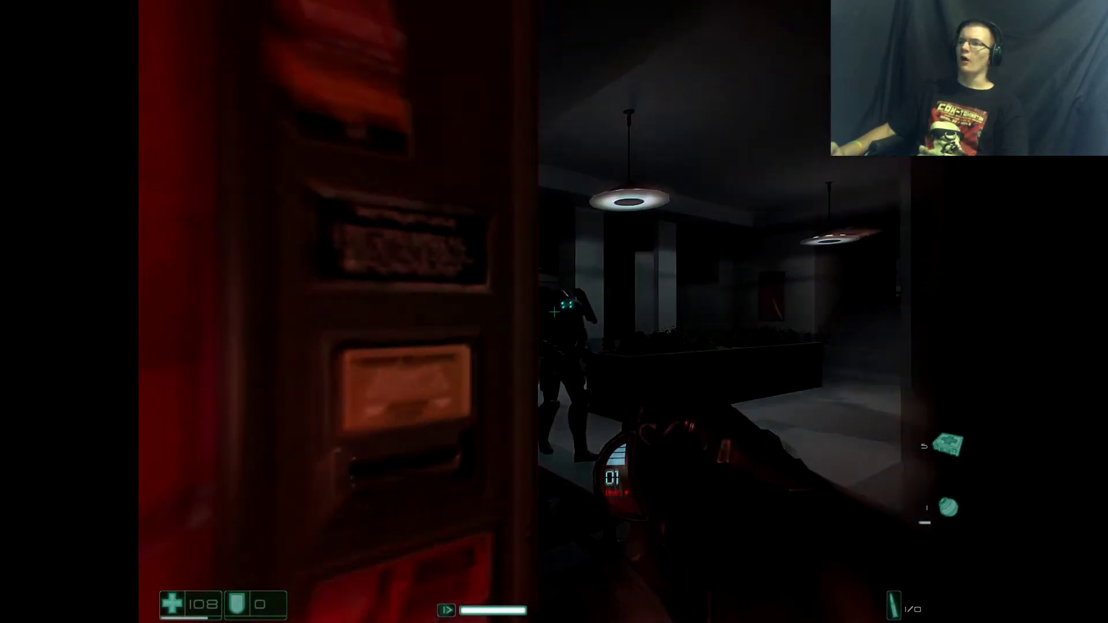
click(554, 312)
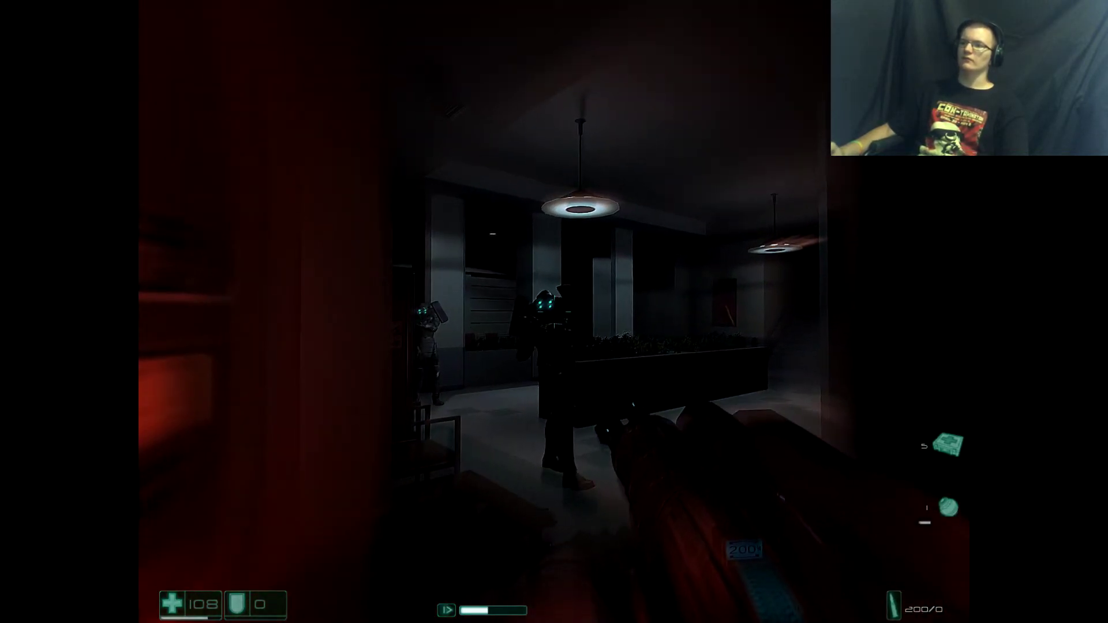
click(555, 311)
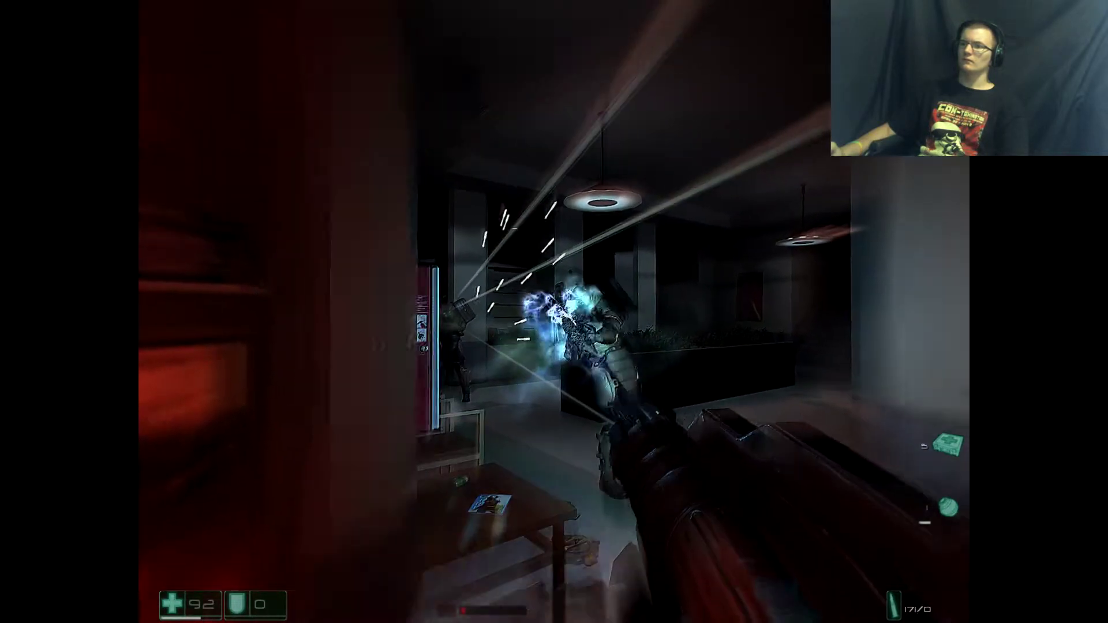
drag(554, 313, 554, 312)
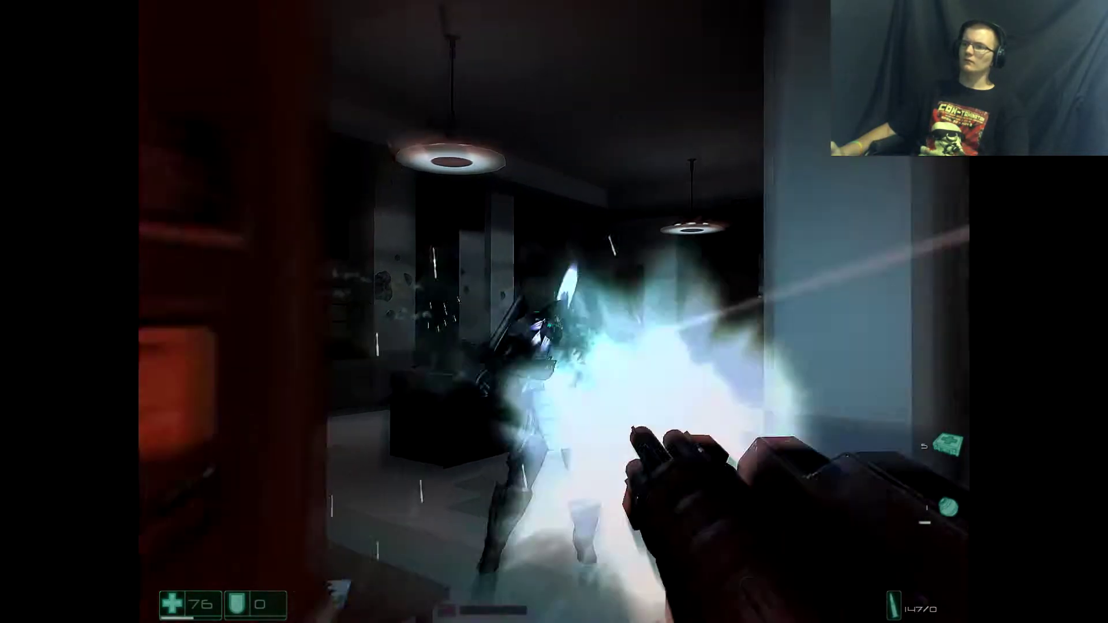
key(a)
click(554, 312)
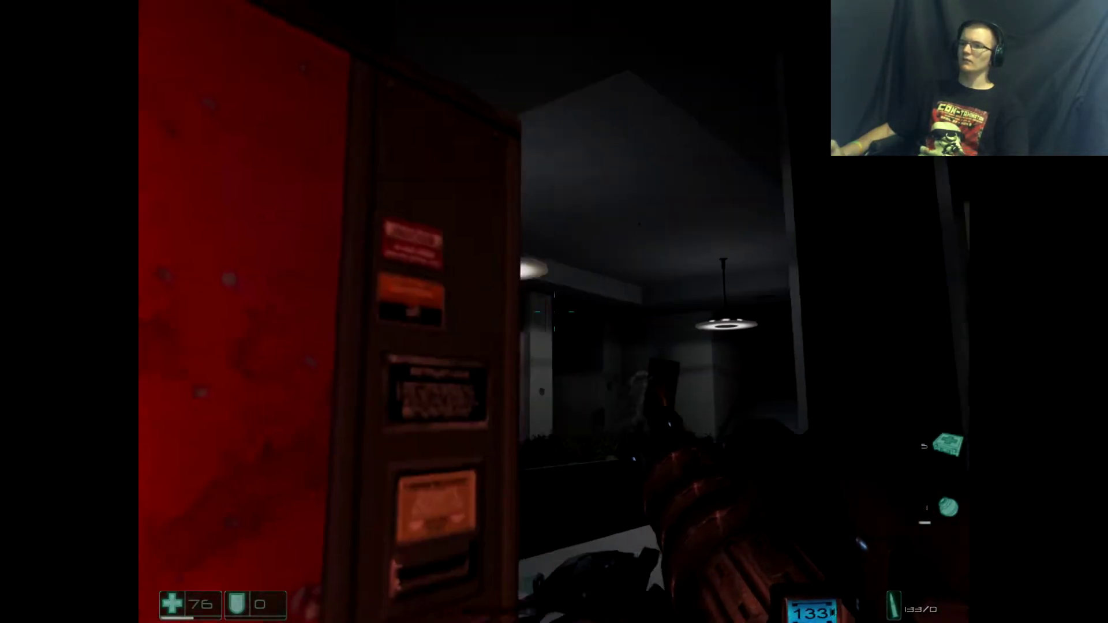
click(554, 312)
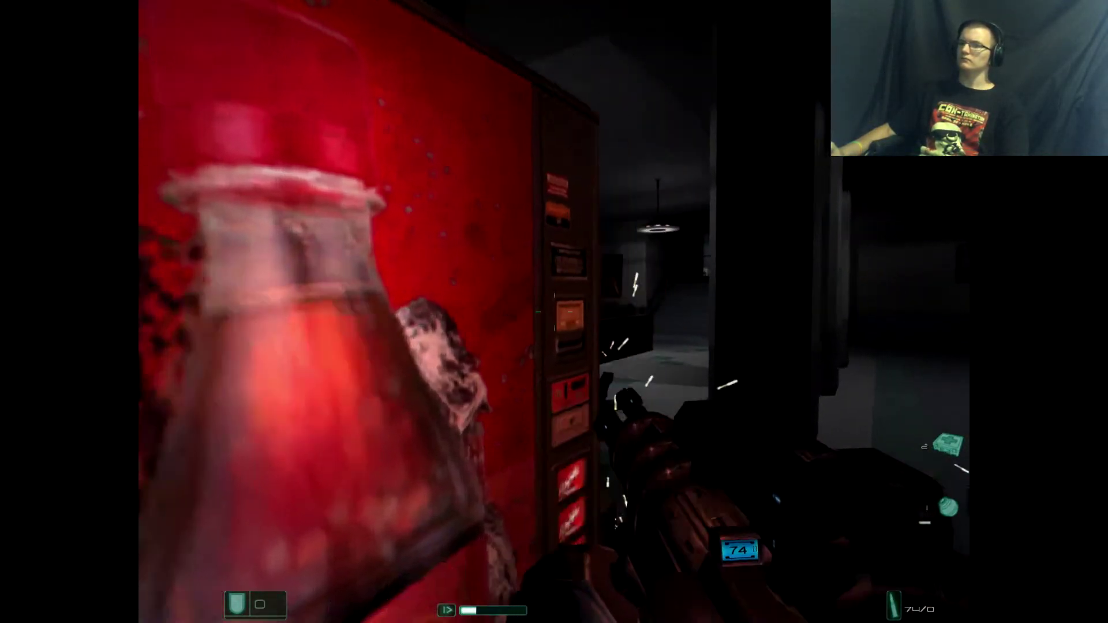
click(554, 312)
drag(555, 312, 606, 312)
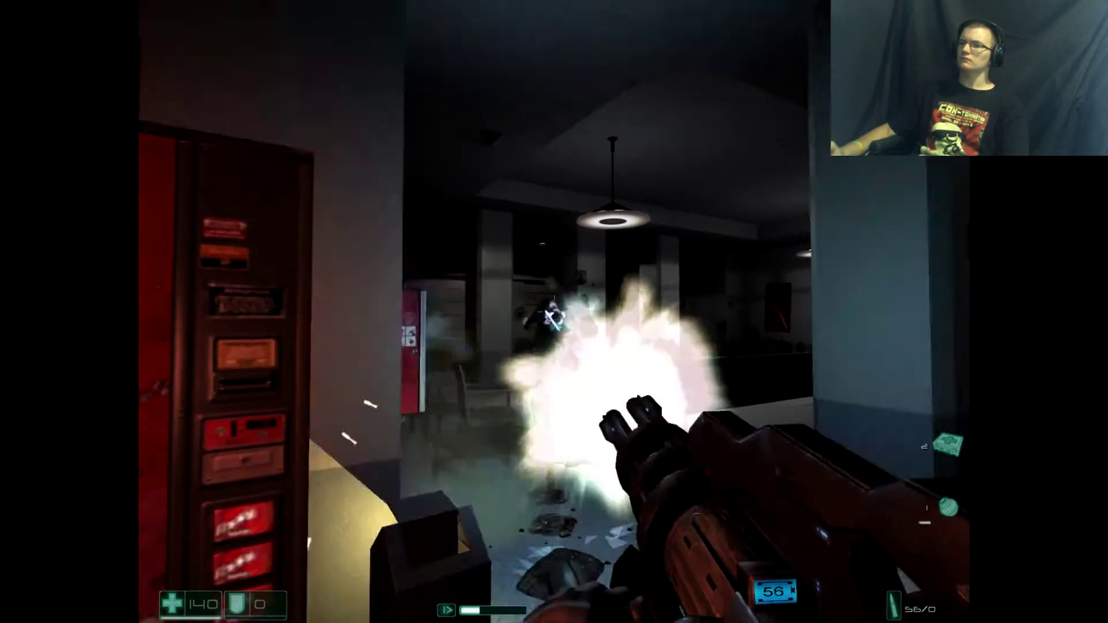
key(2)
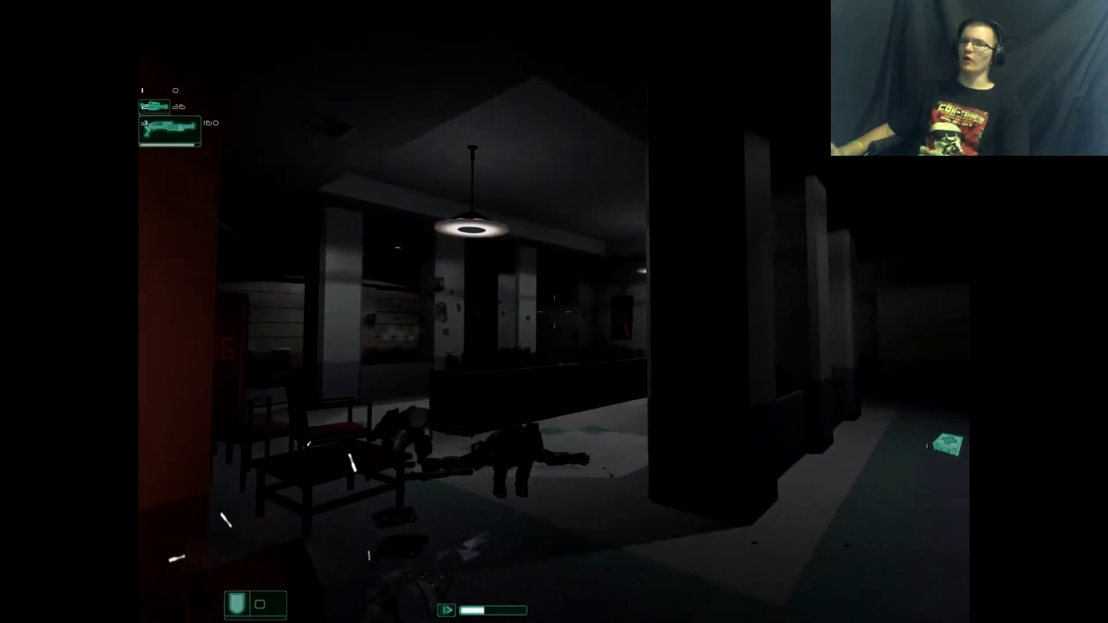
key(w)
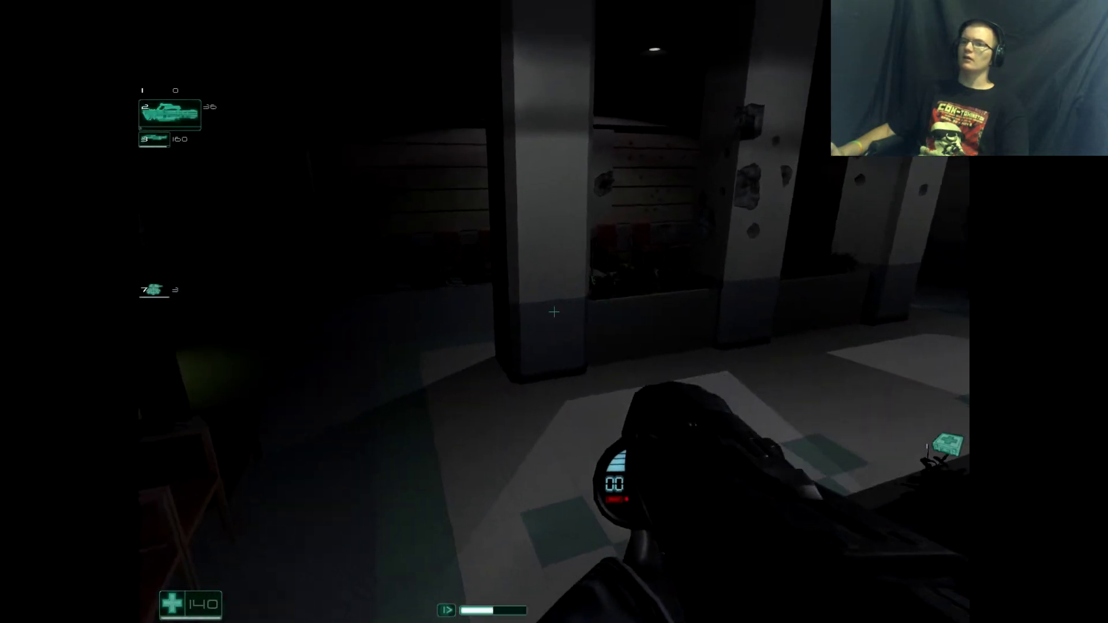
key(1)
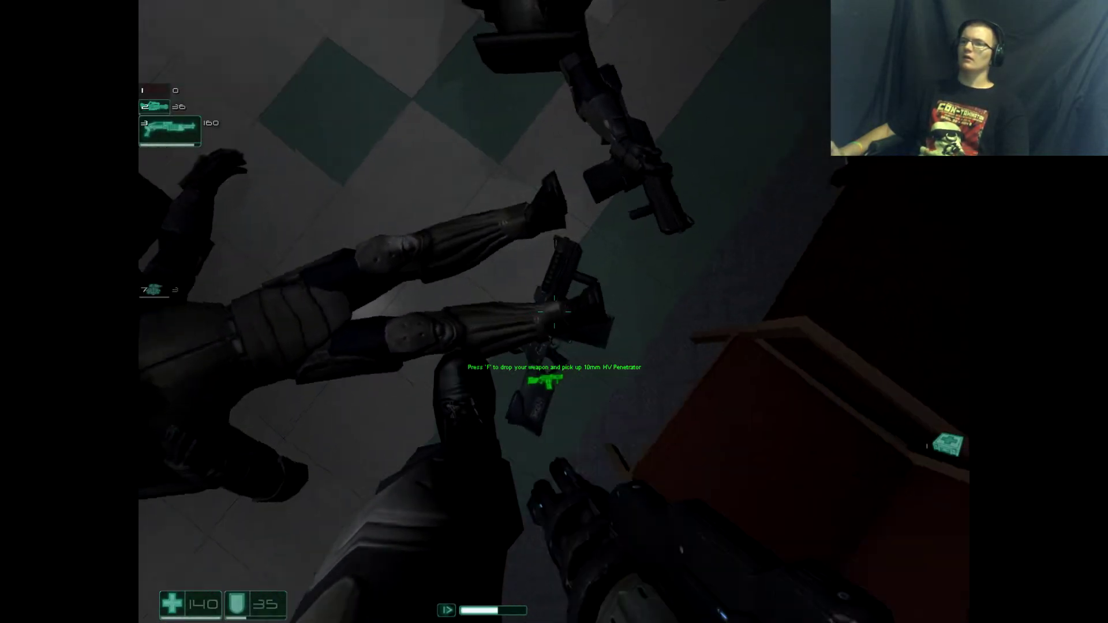
key(f)
key(w)
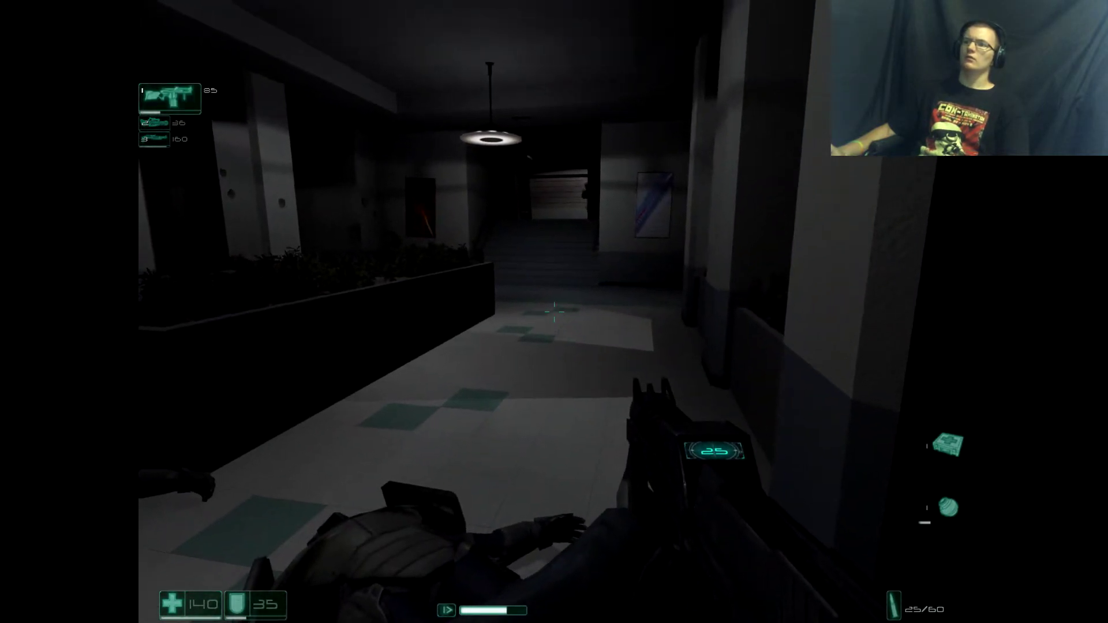
key(2)
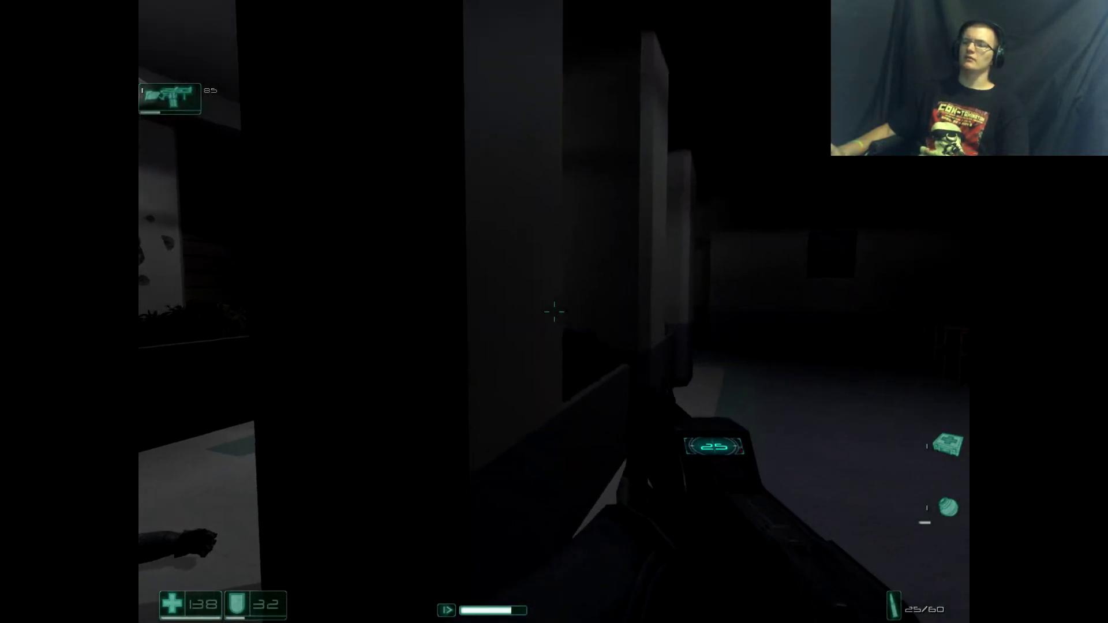
key(w)
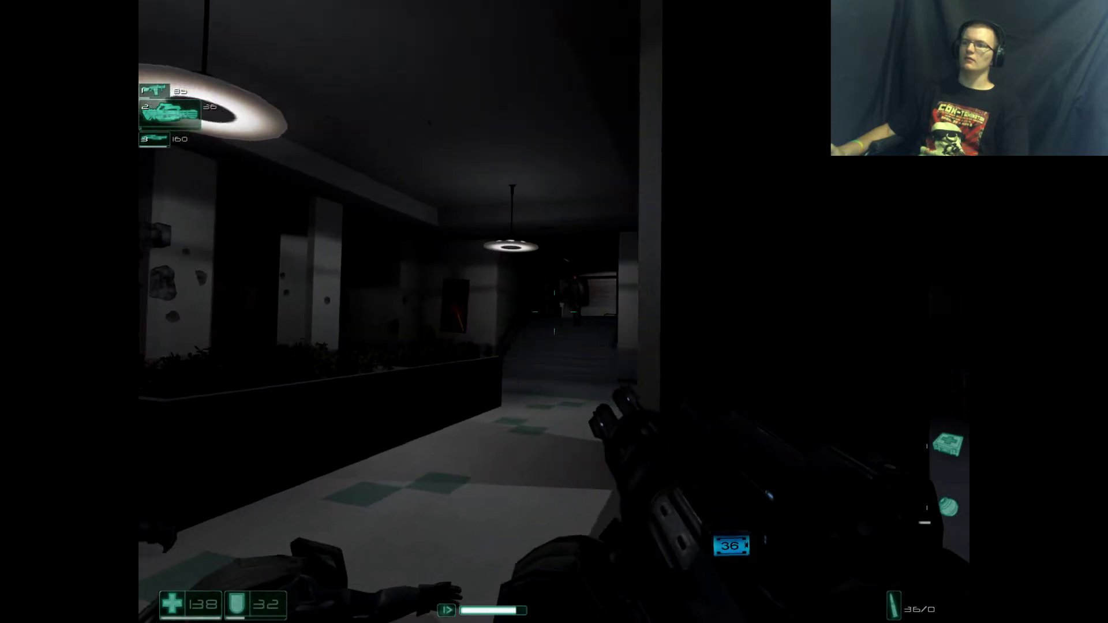
drag(555, 312, 554, 312)
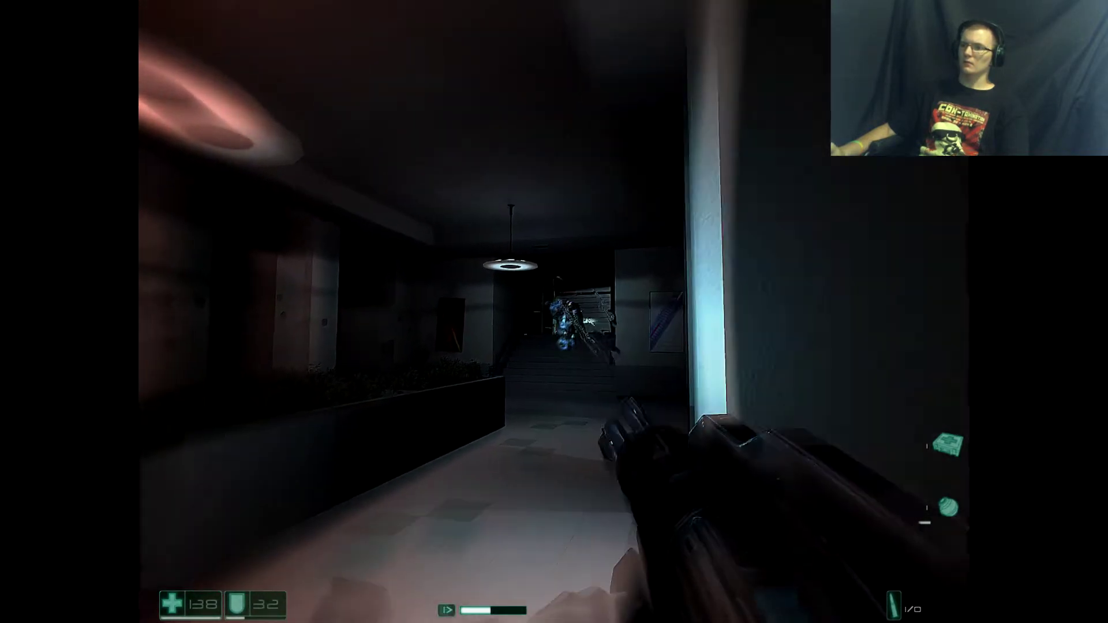
key(a)
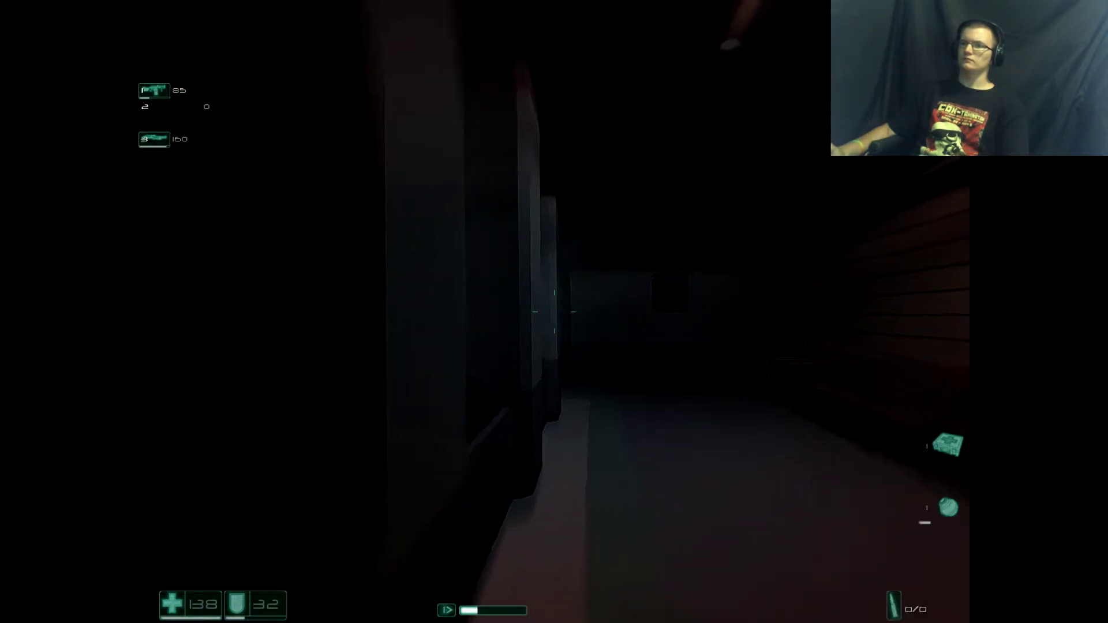
key(w)
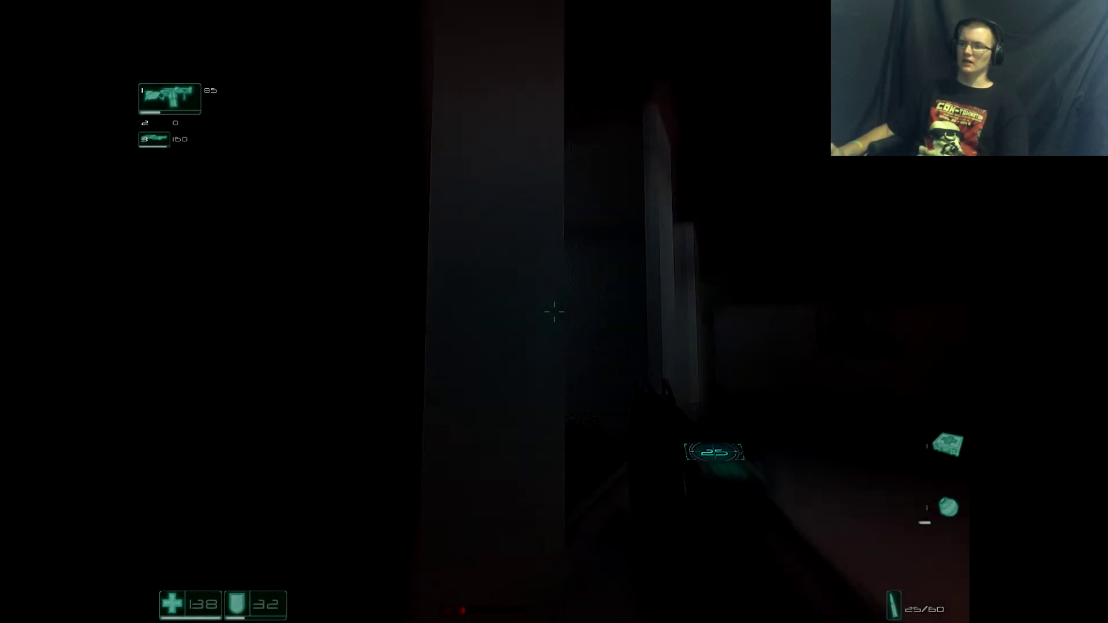
key(w)
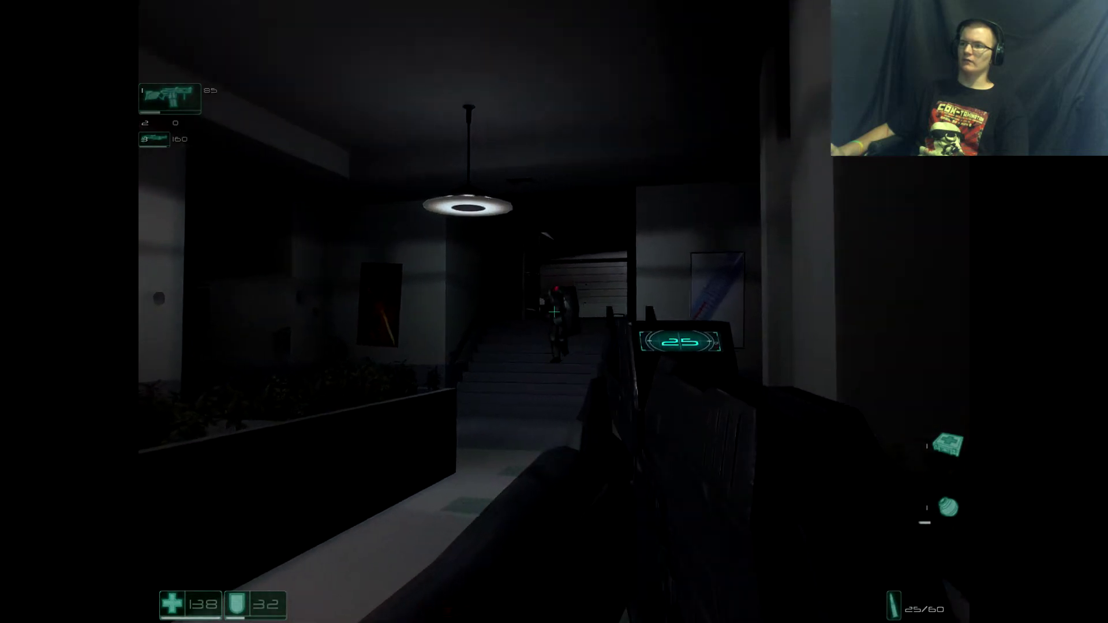
click(555, 312)
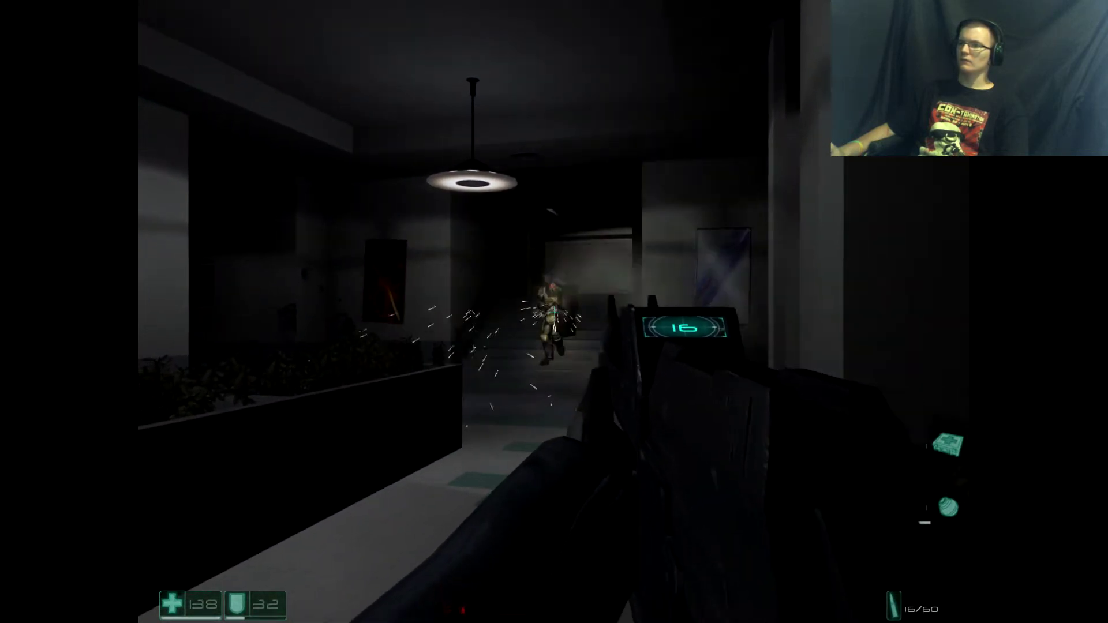
click(554, 312)
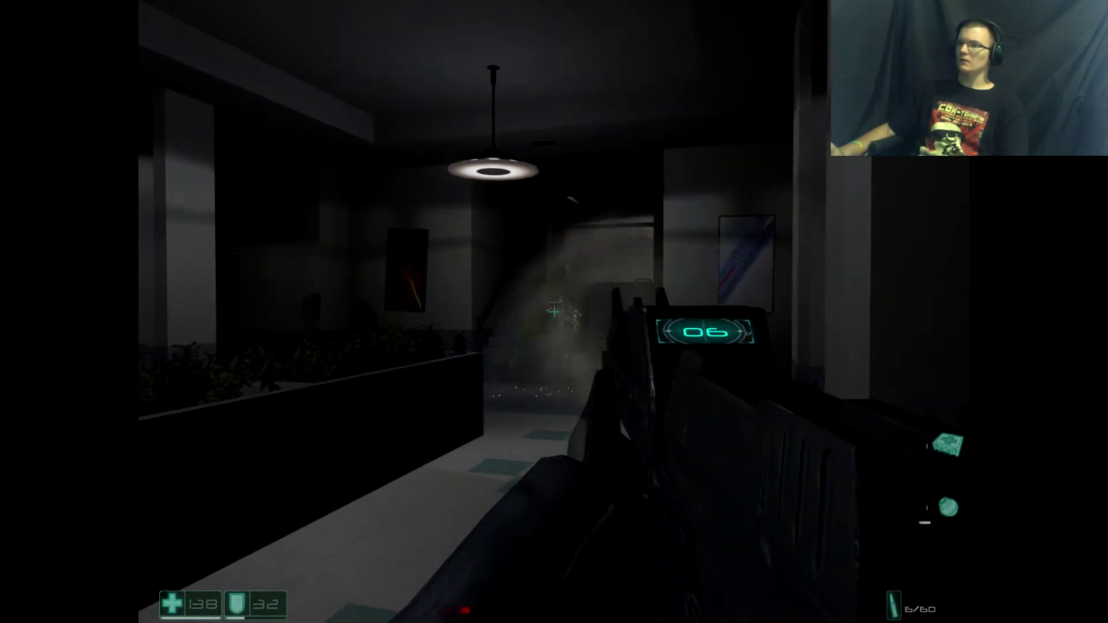
click(554, 312)
key(r)
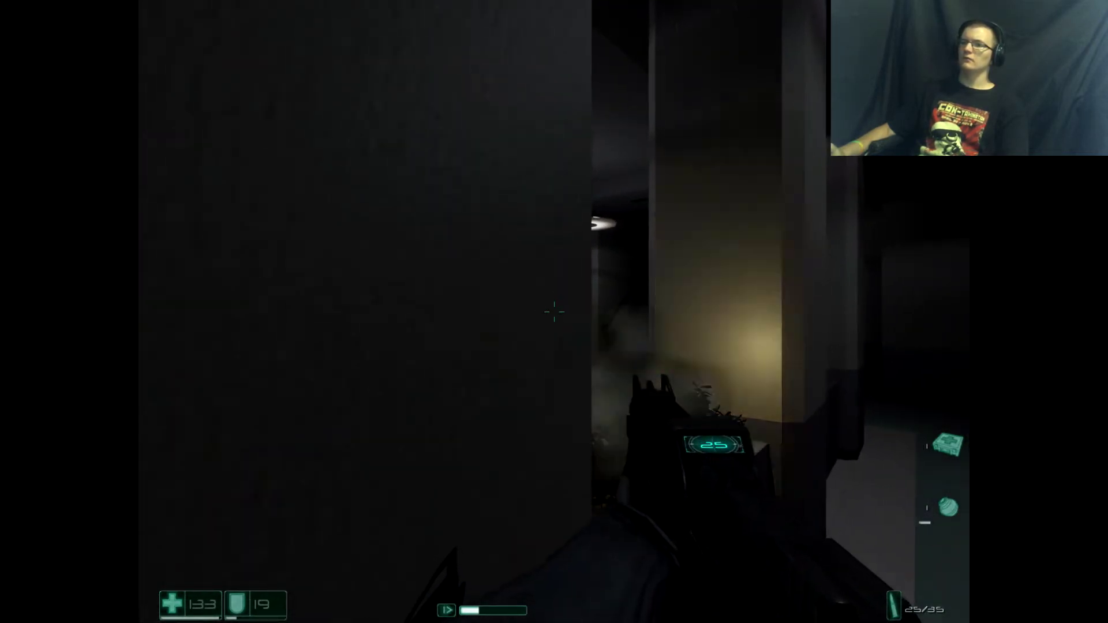
click(555, 312)
click(554, 312)
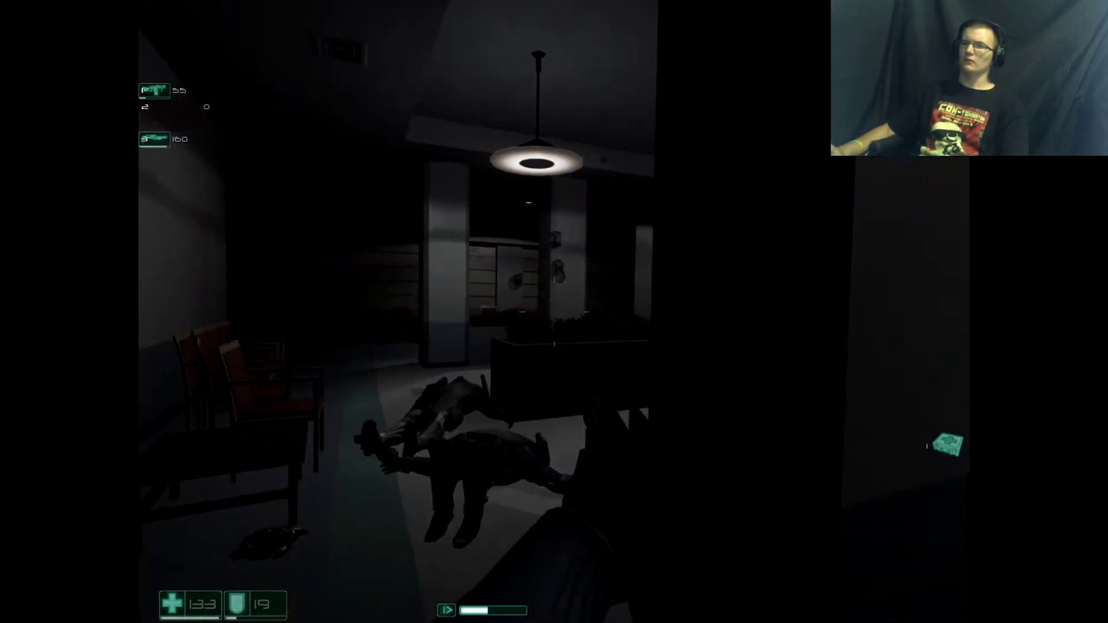
key(w)
key(w)
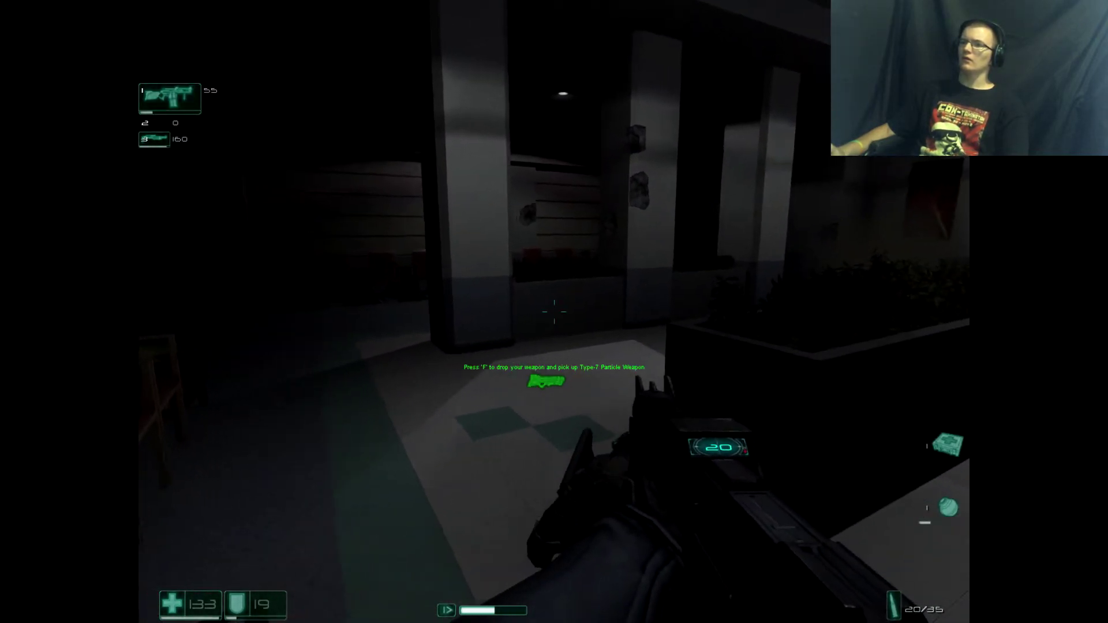
key(f)
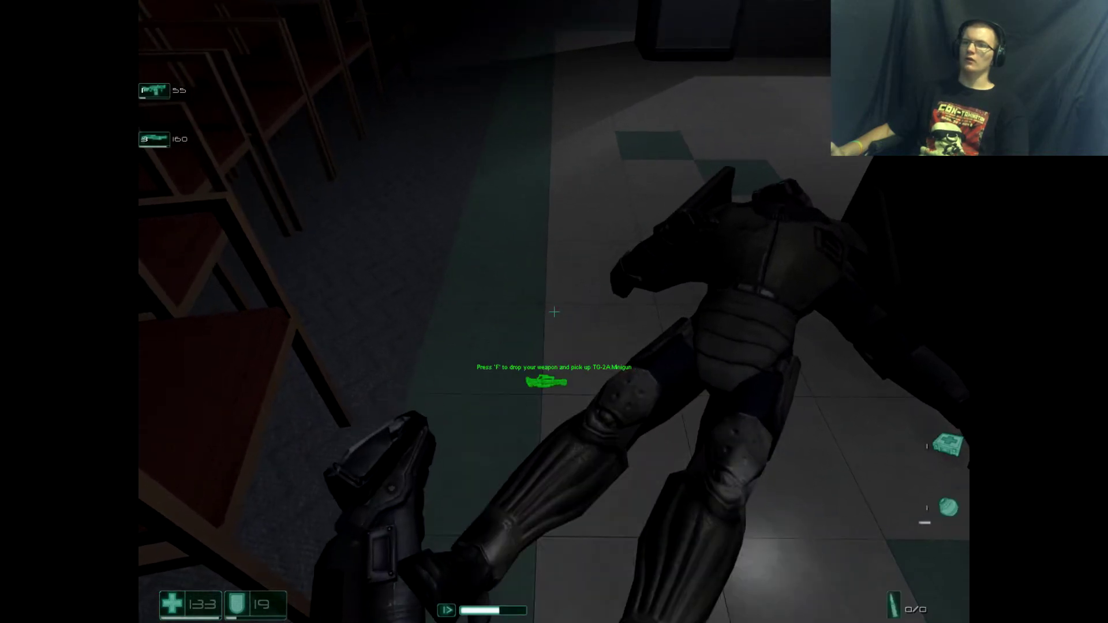
key(w)
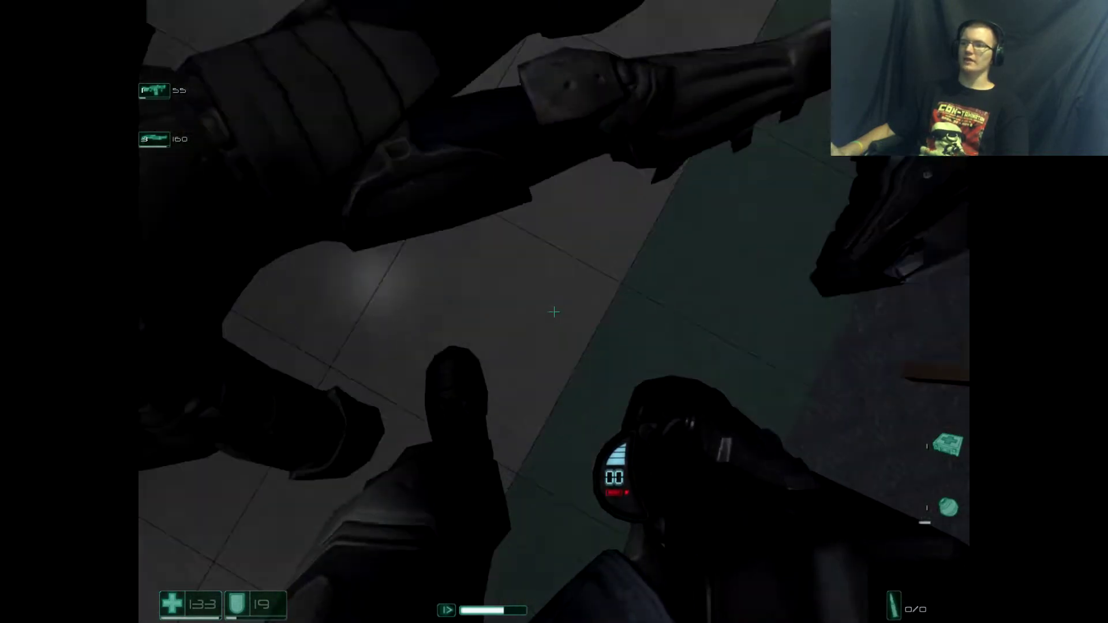
key(f)
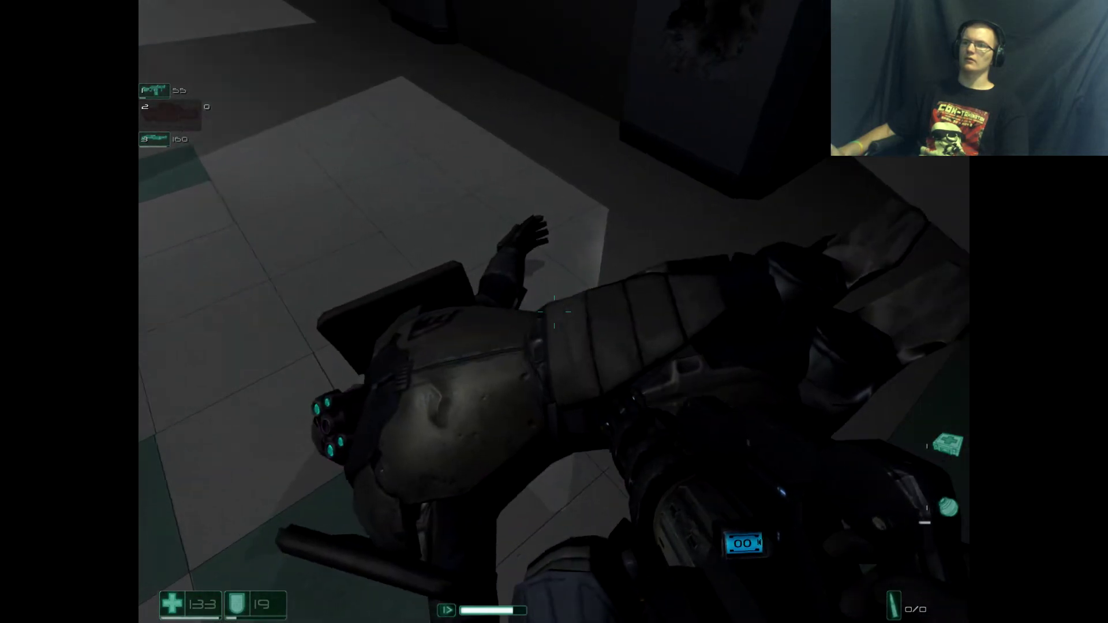
key(w)
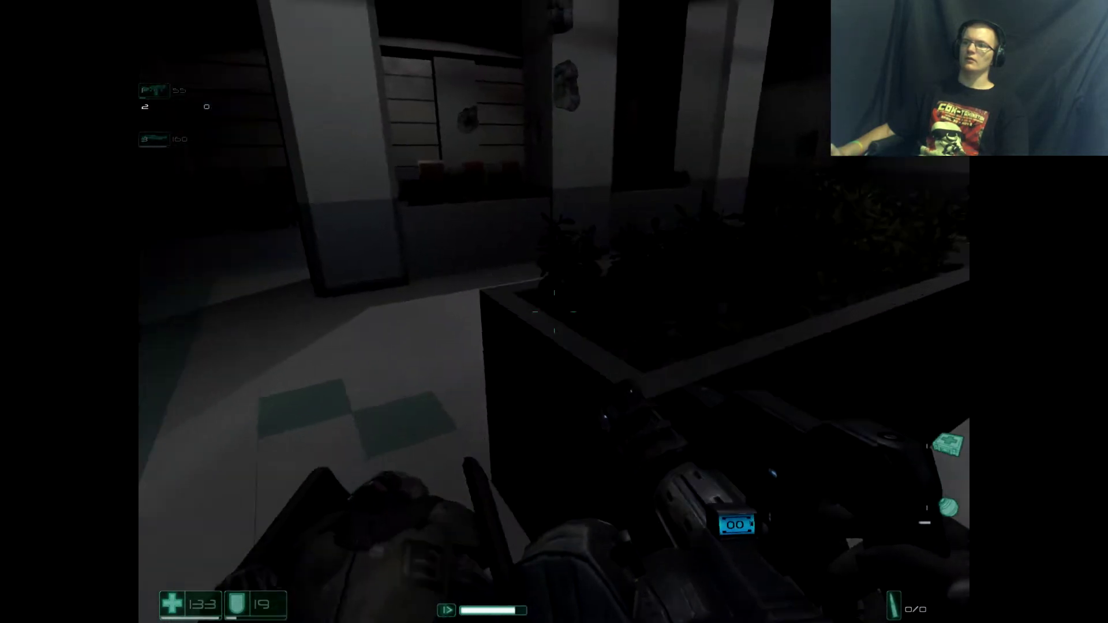
key(w)
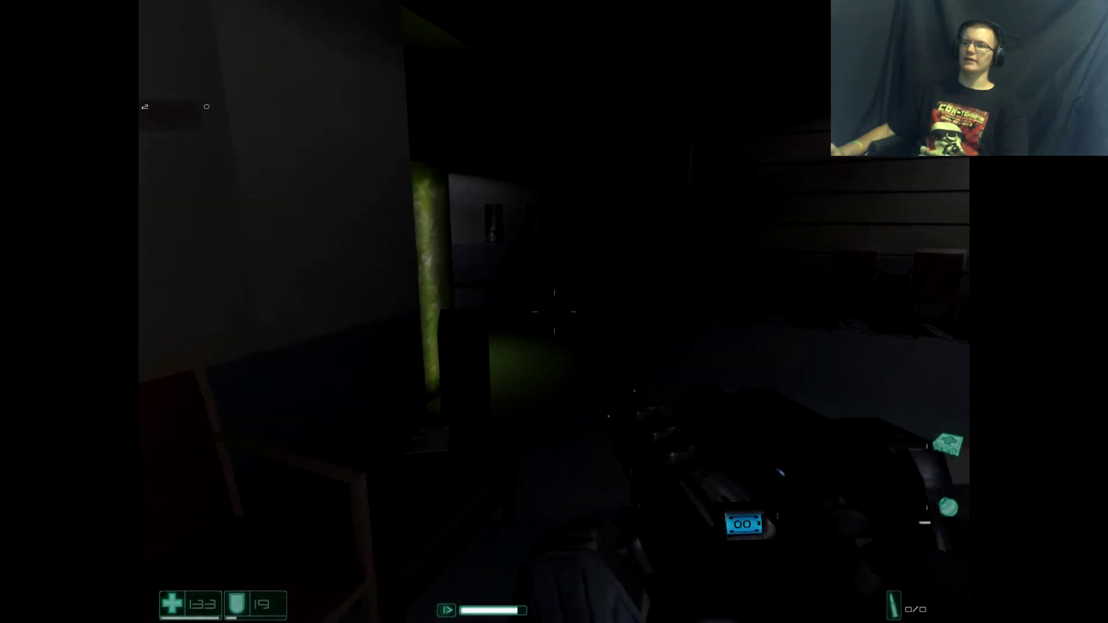
key(w)
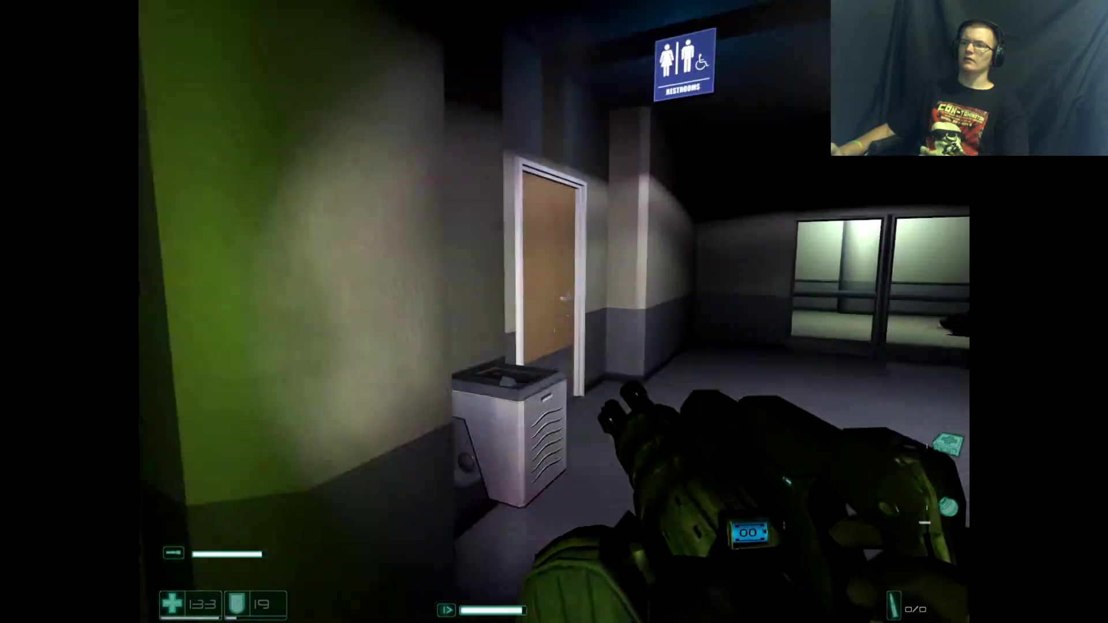
key(f)
key(w)
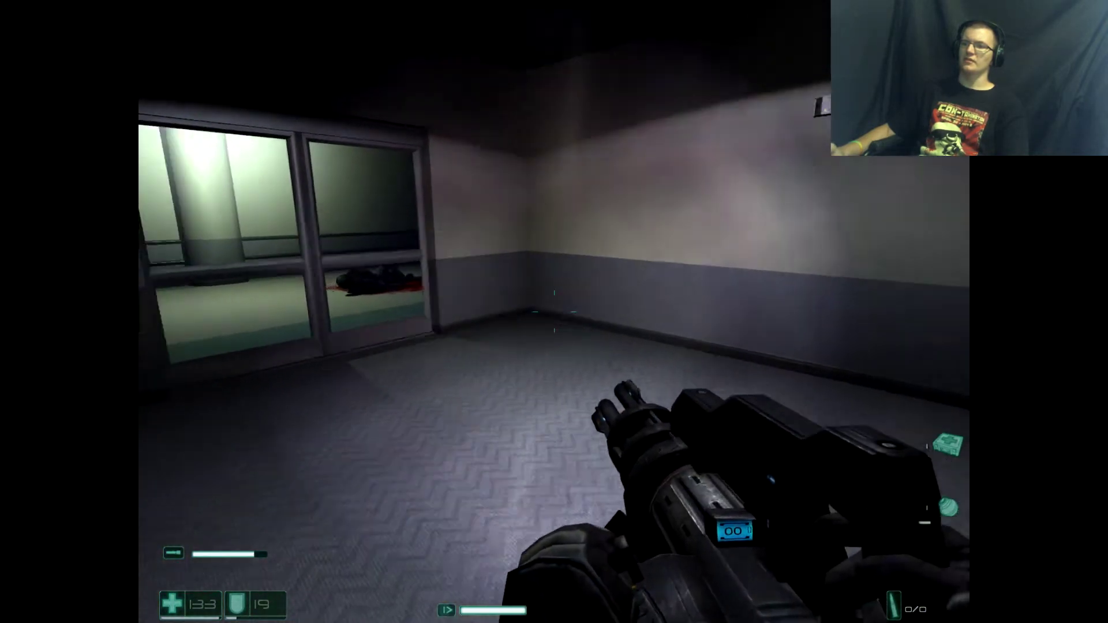
key(w)
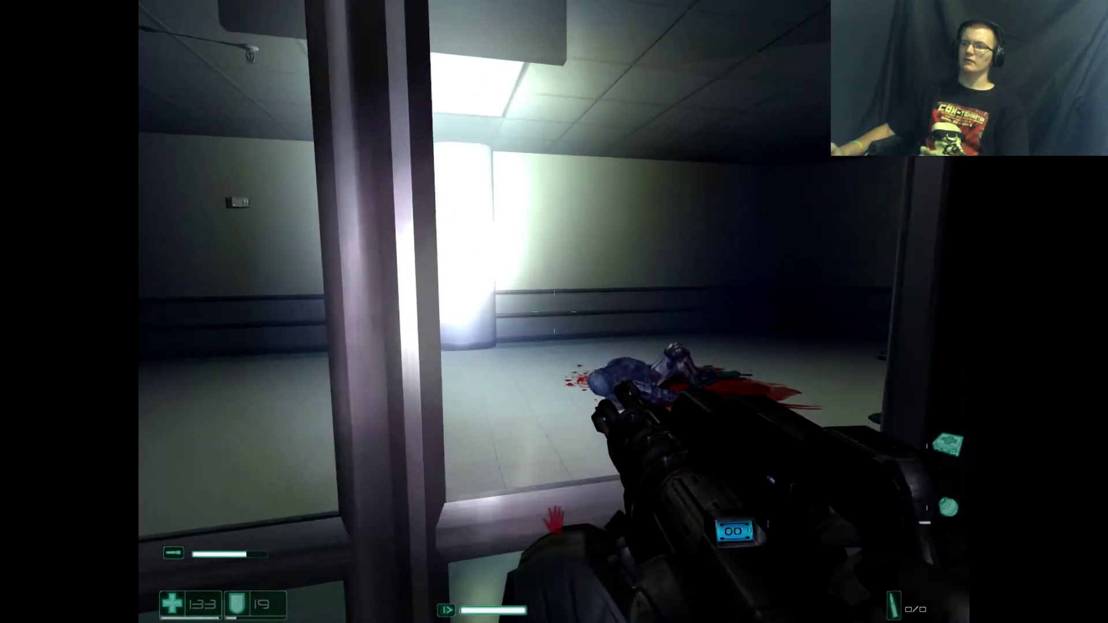
key(w)
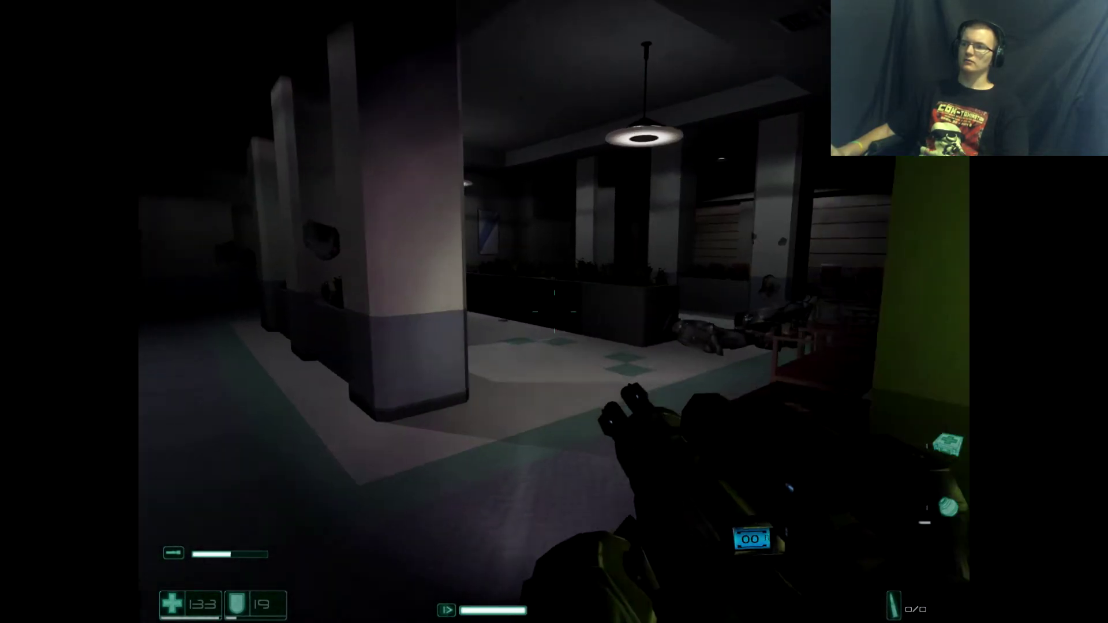
key(w)
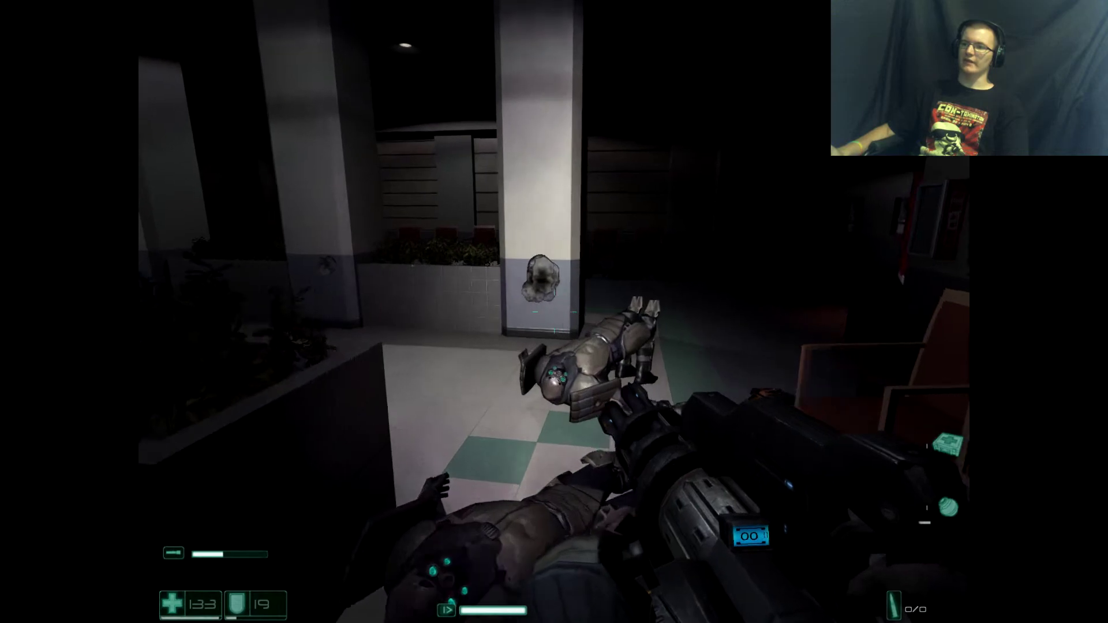
key(w)
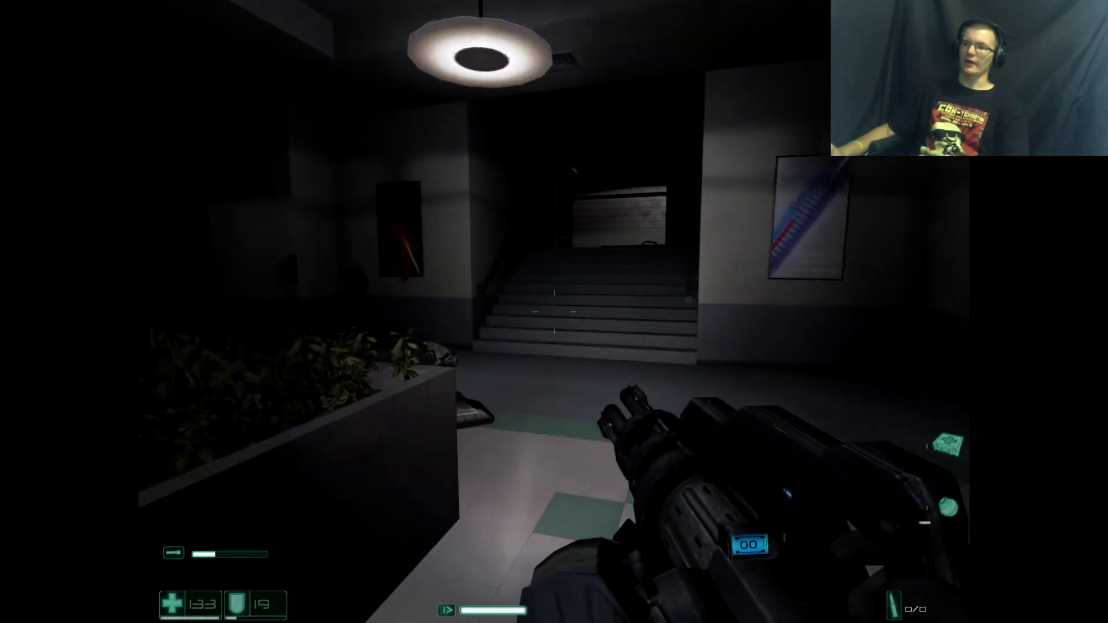
key(w)
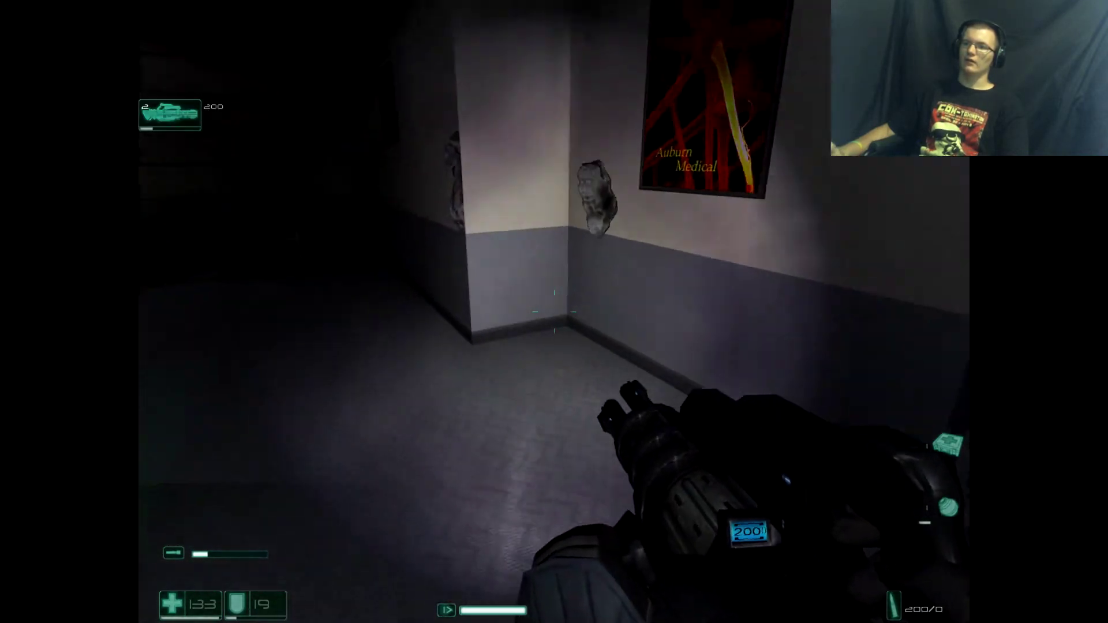
key(w)
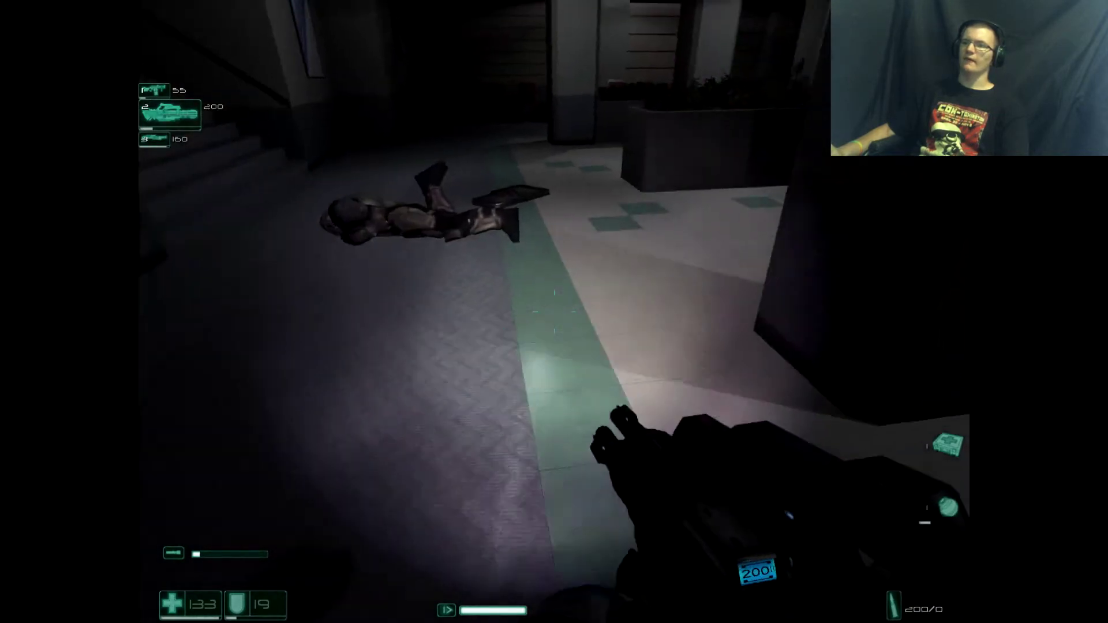
key(w)
key(w)
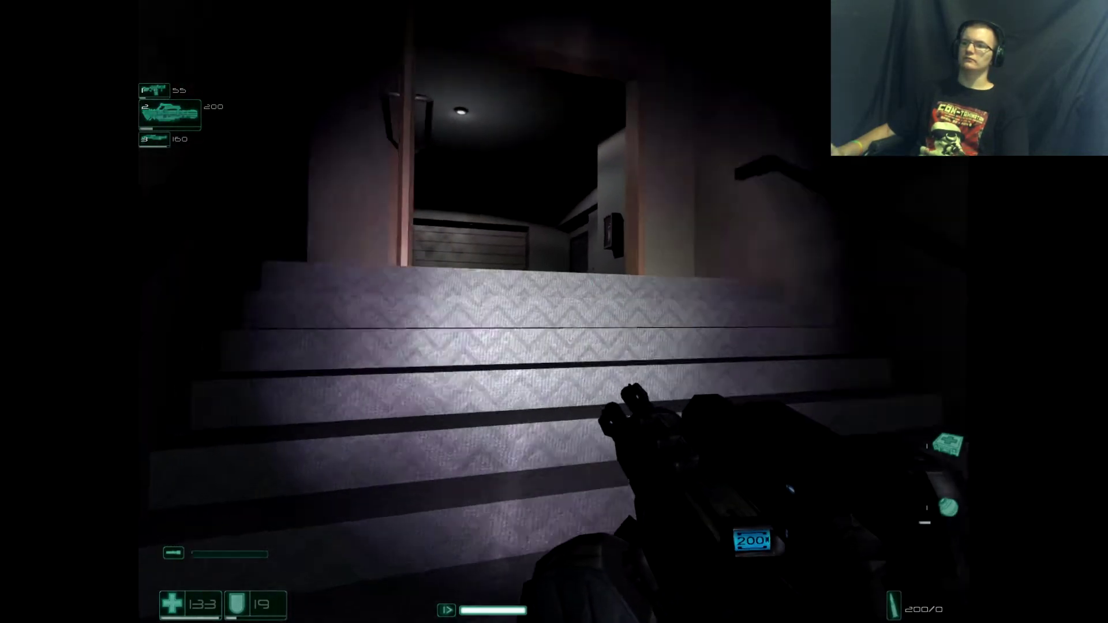
key(w)
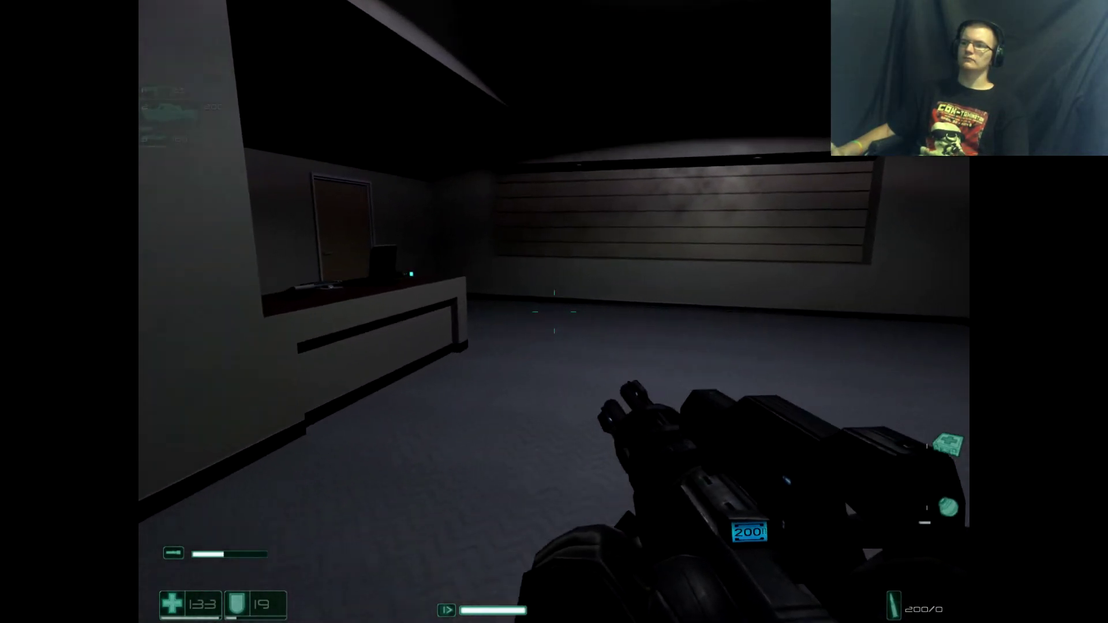
key(w)
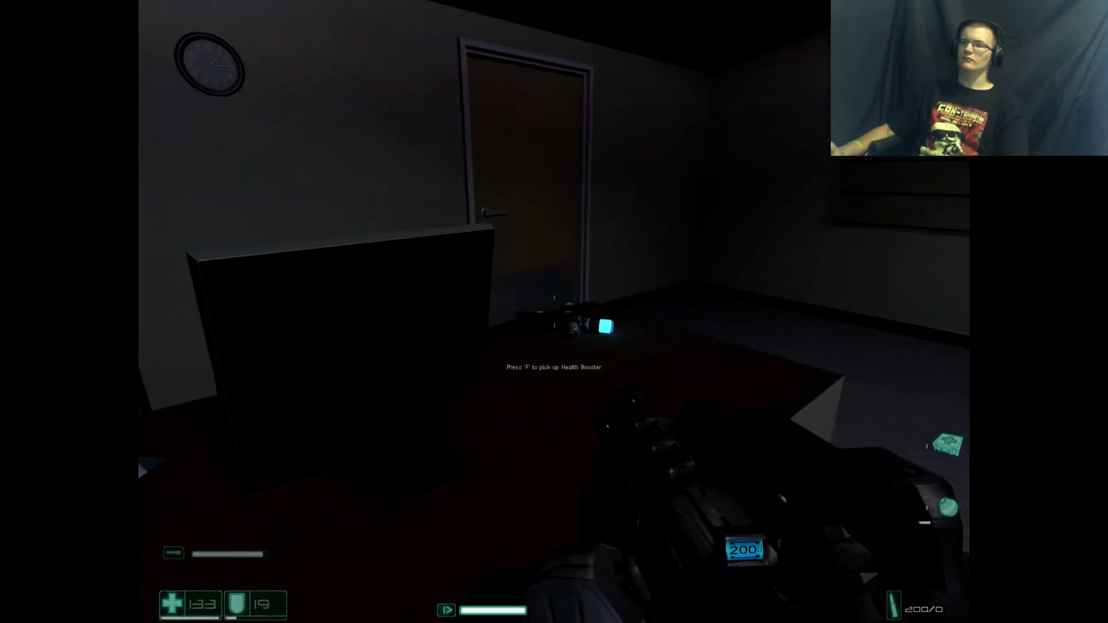
key(w)
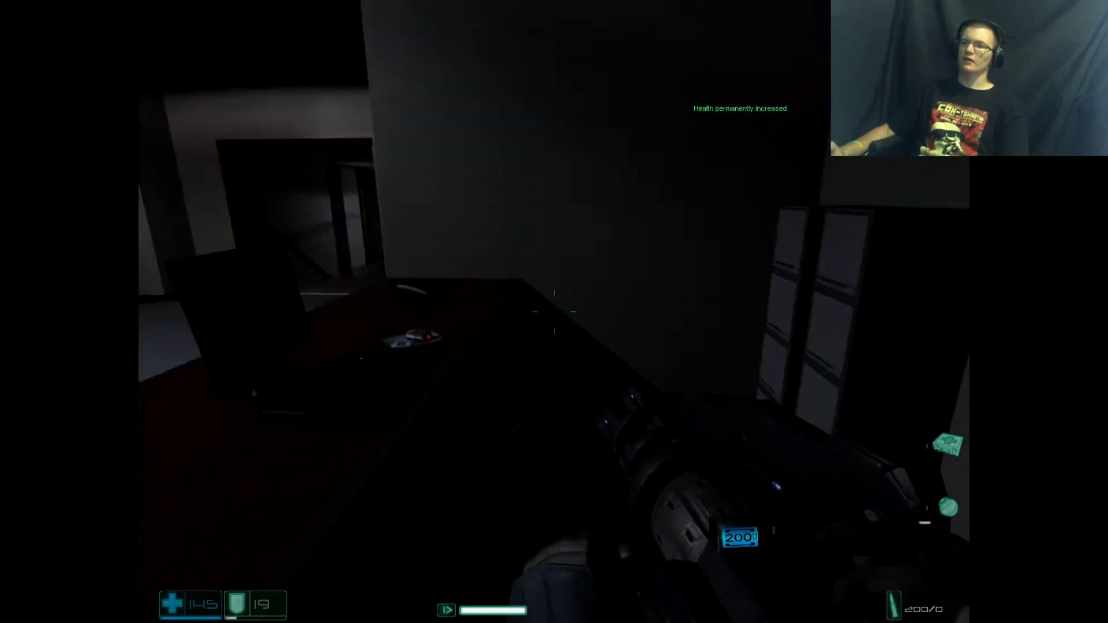
key(w)
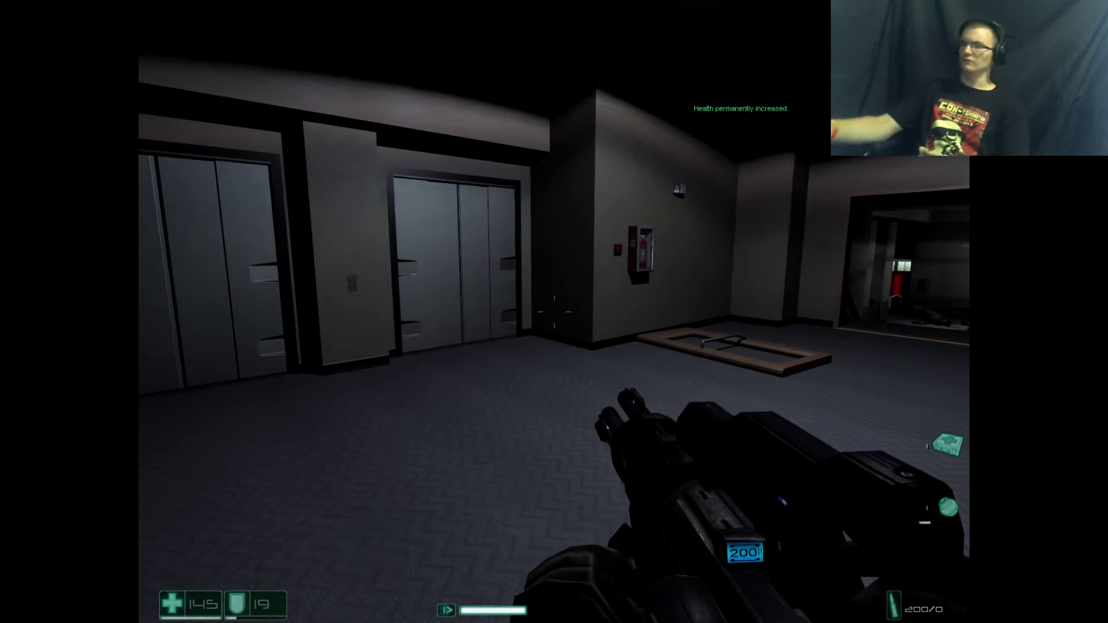
key(w)
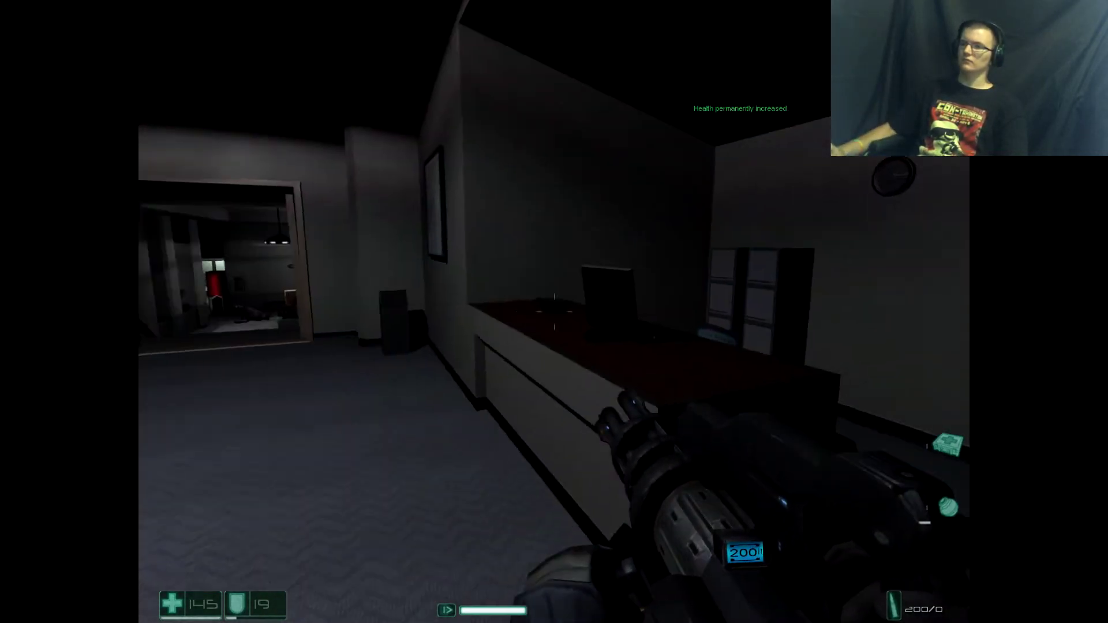
key(w)
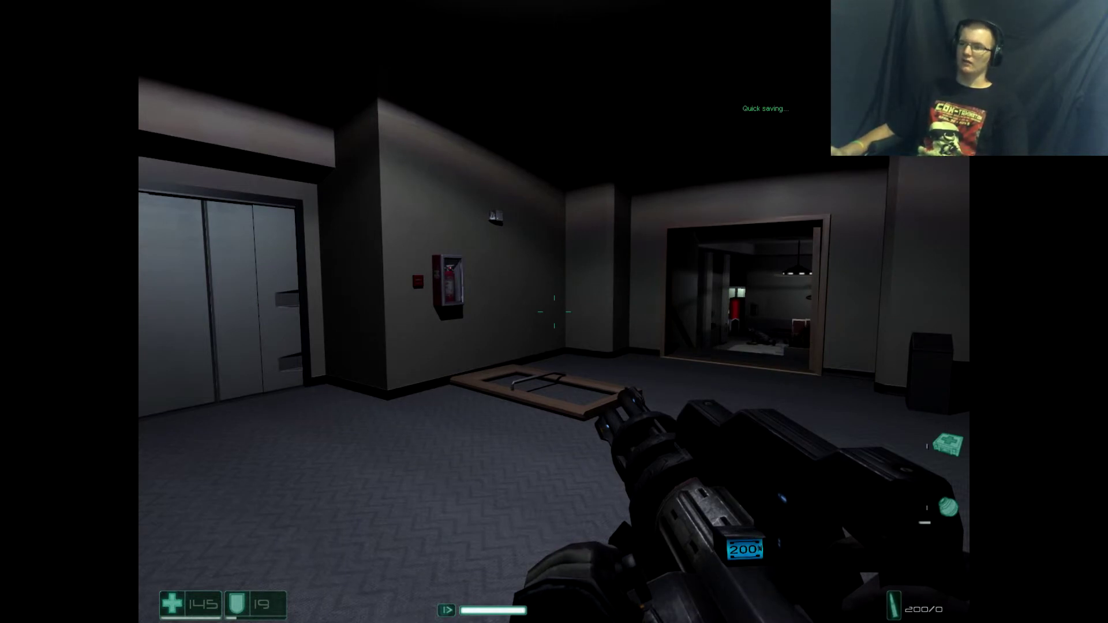
key(w)
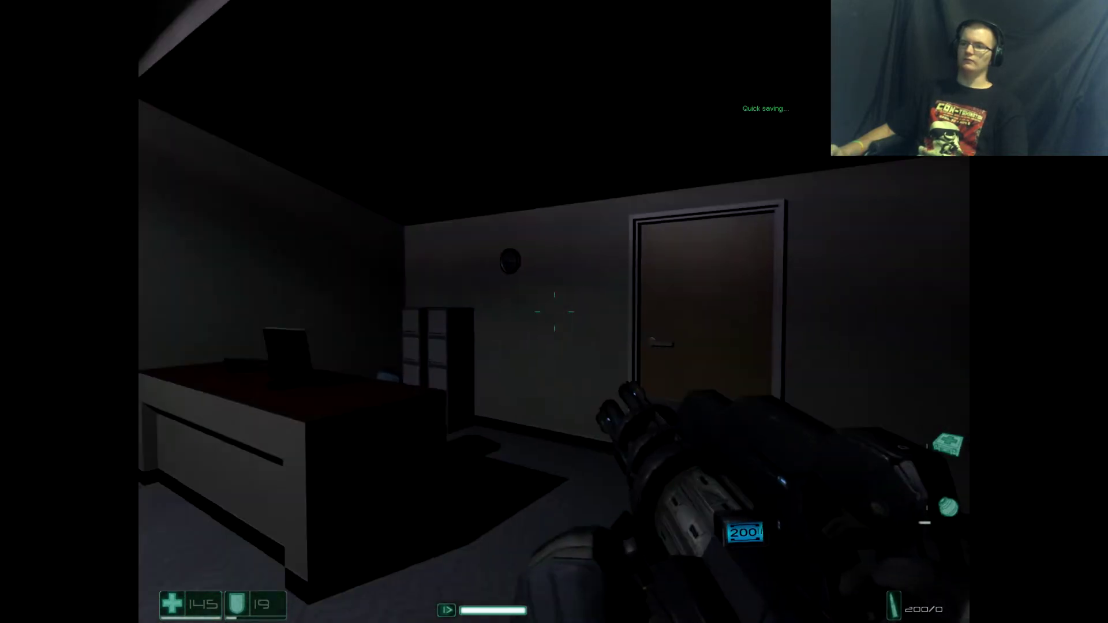
key(w)
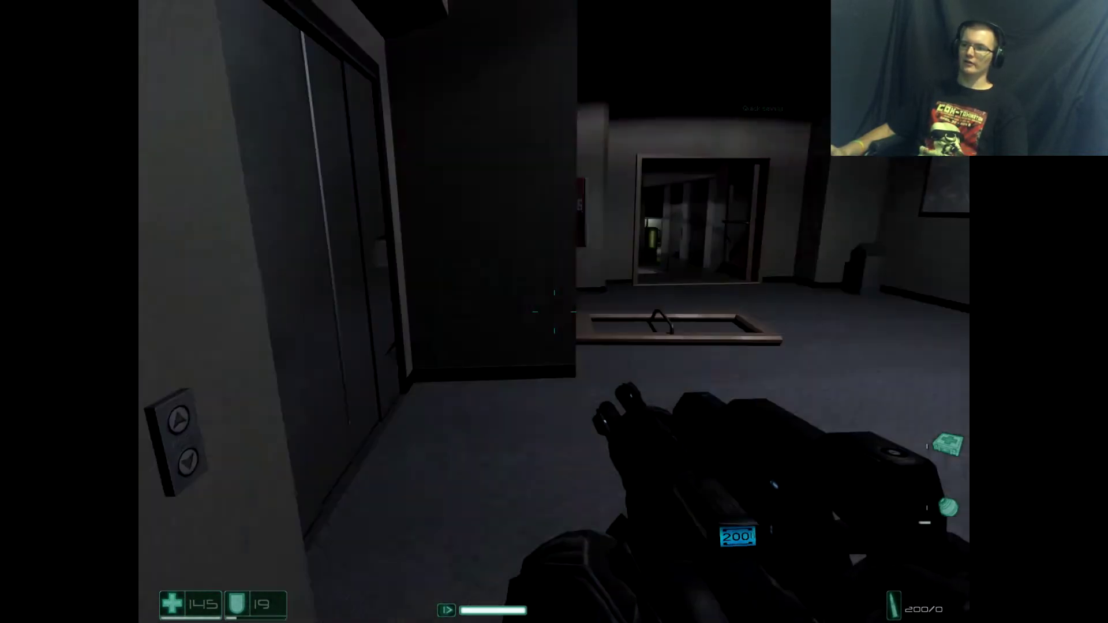
key(w)
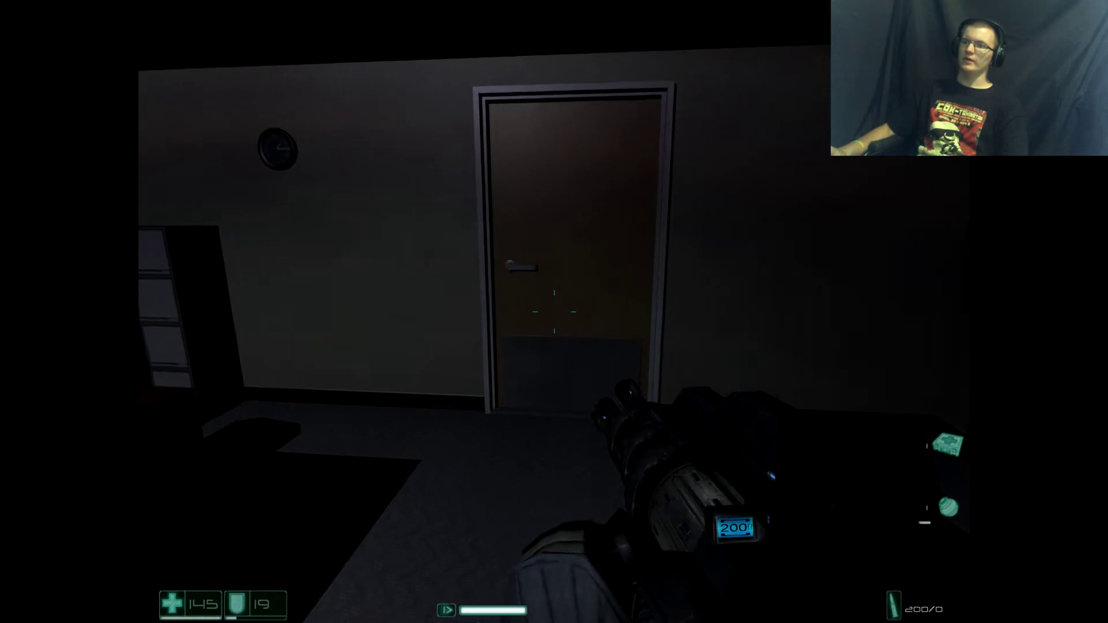
key(f)
key(w)
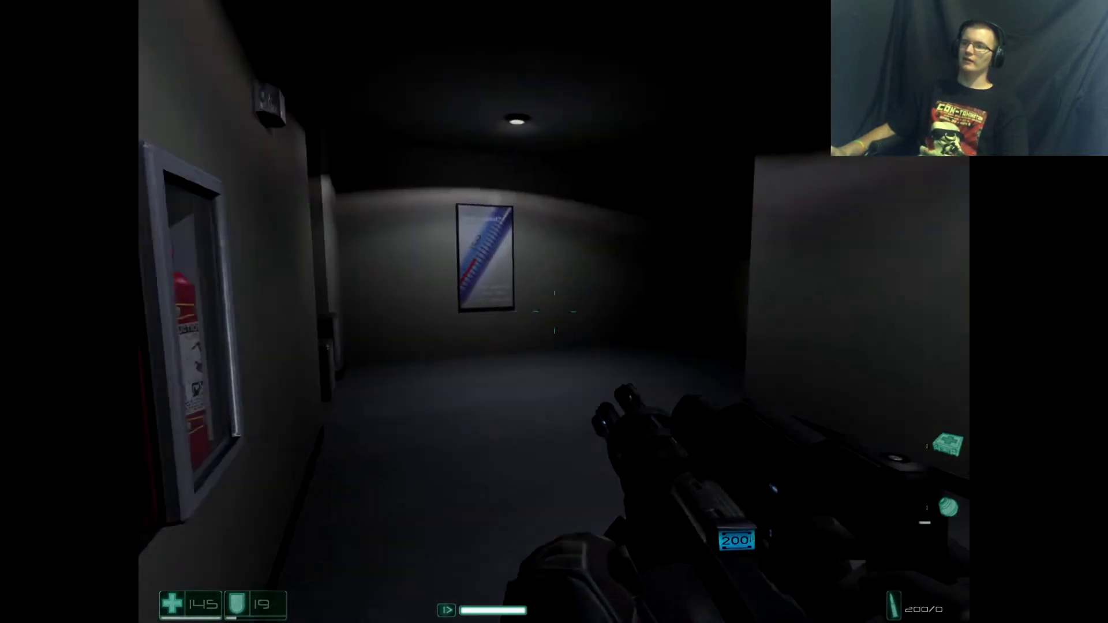
key(w)
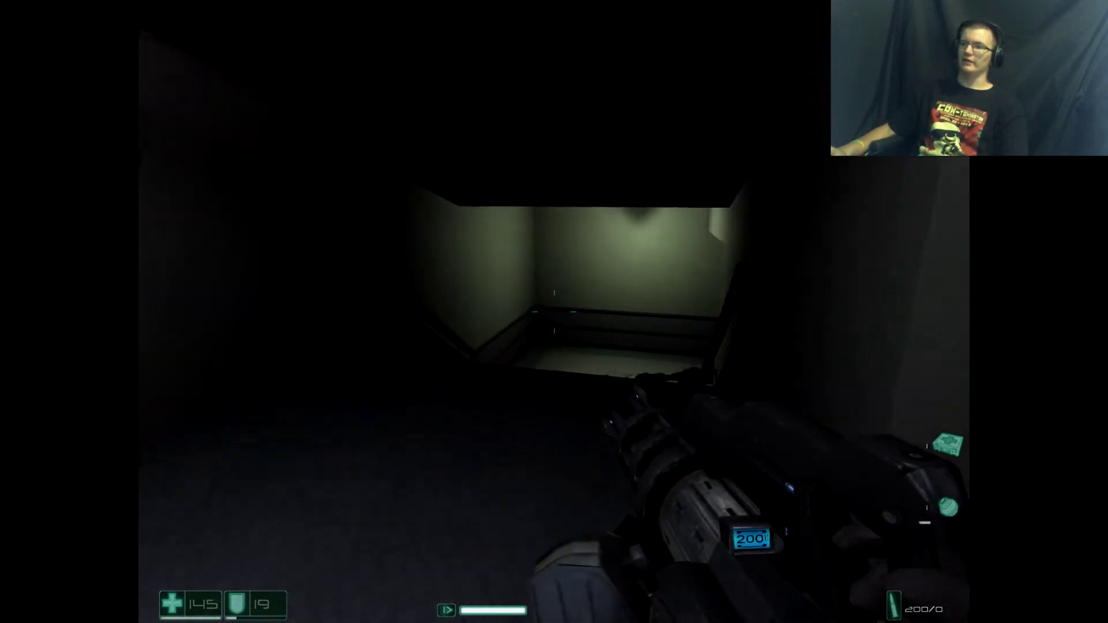
key(w)
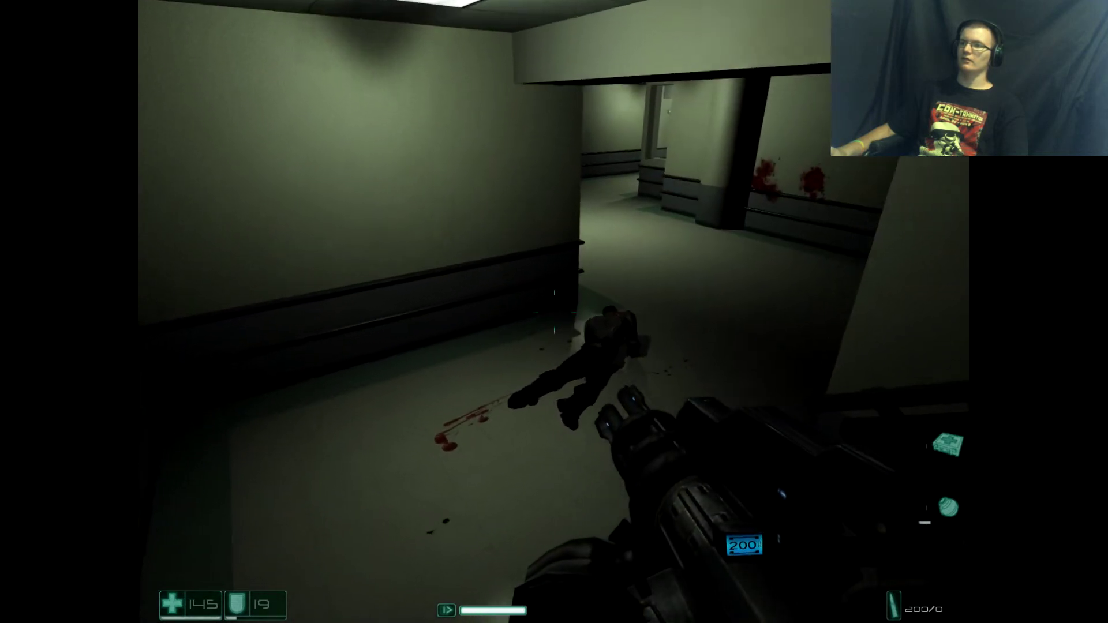
key(w)
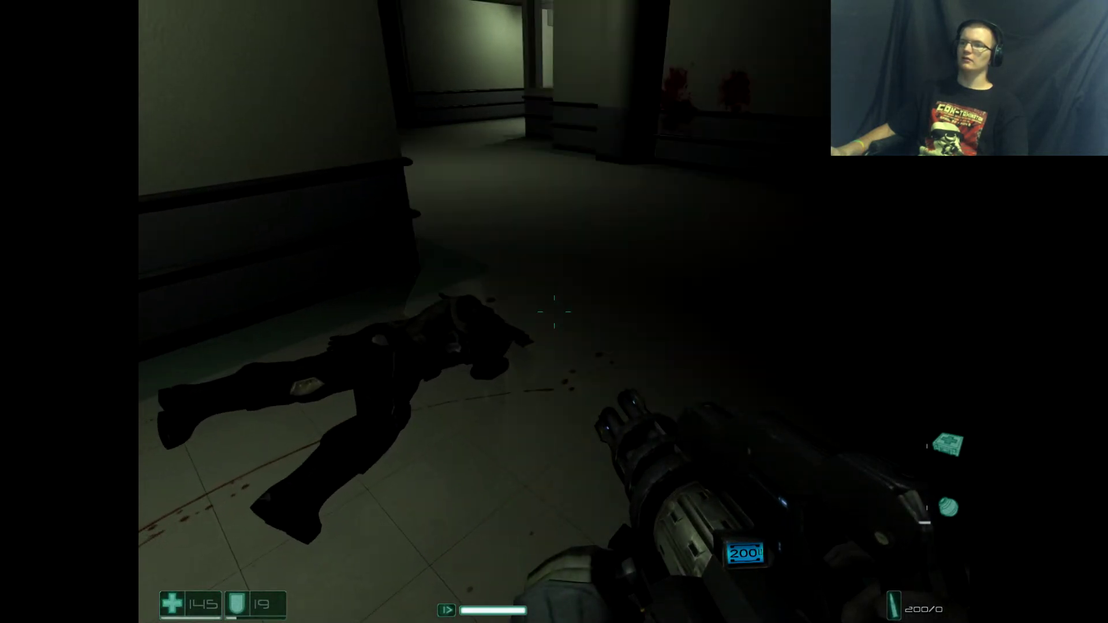
key(w)
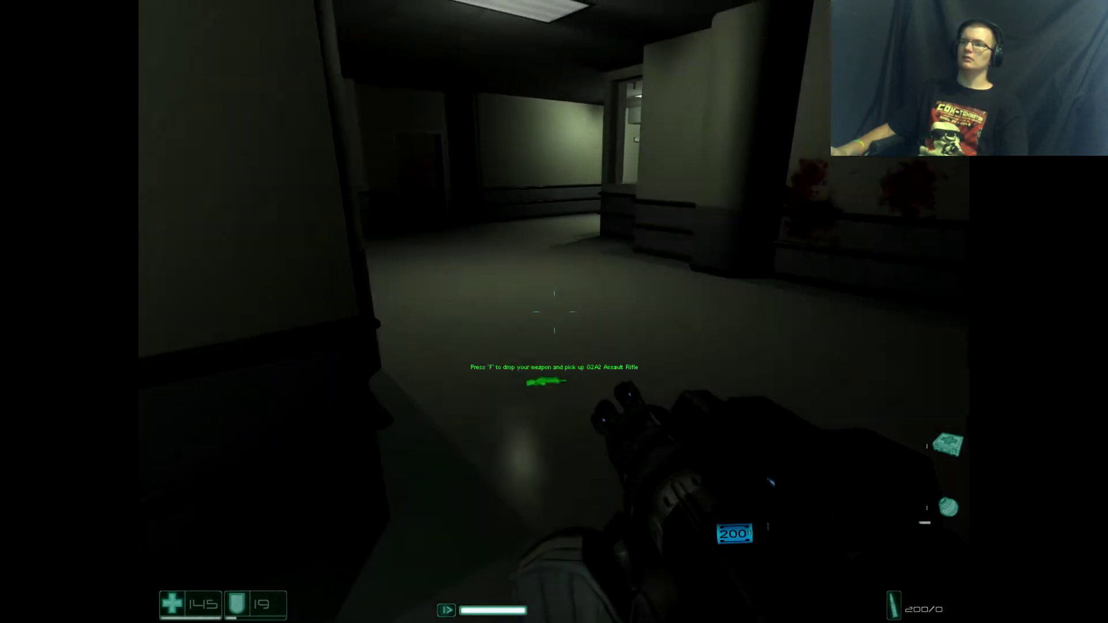
key(w)
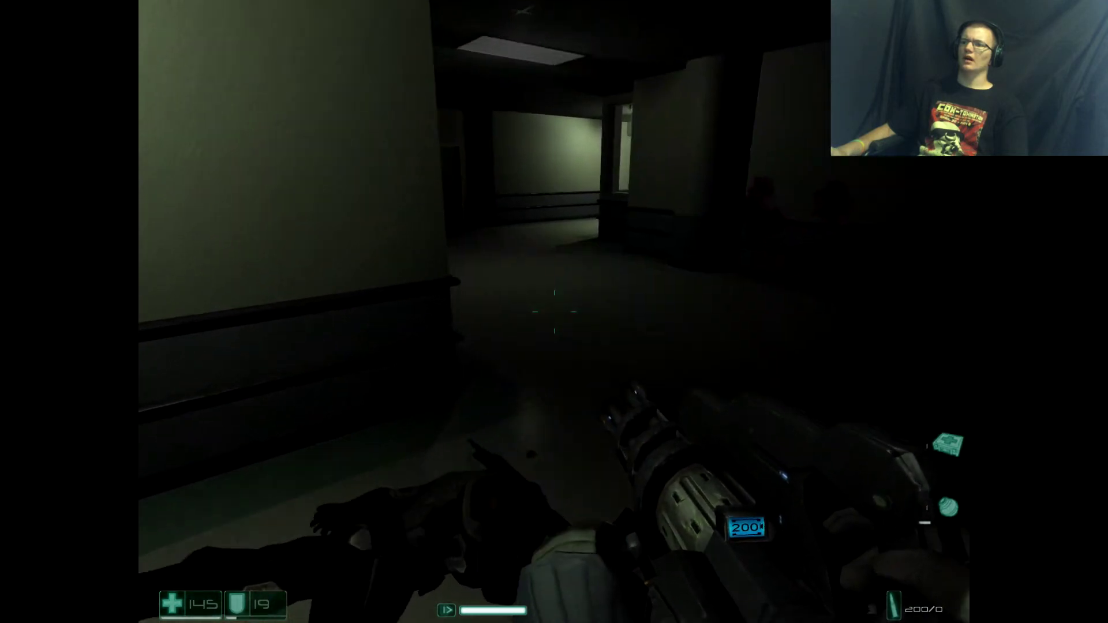
key(w)
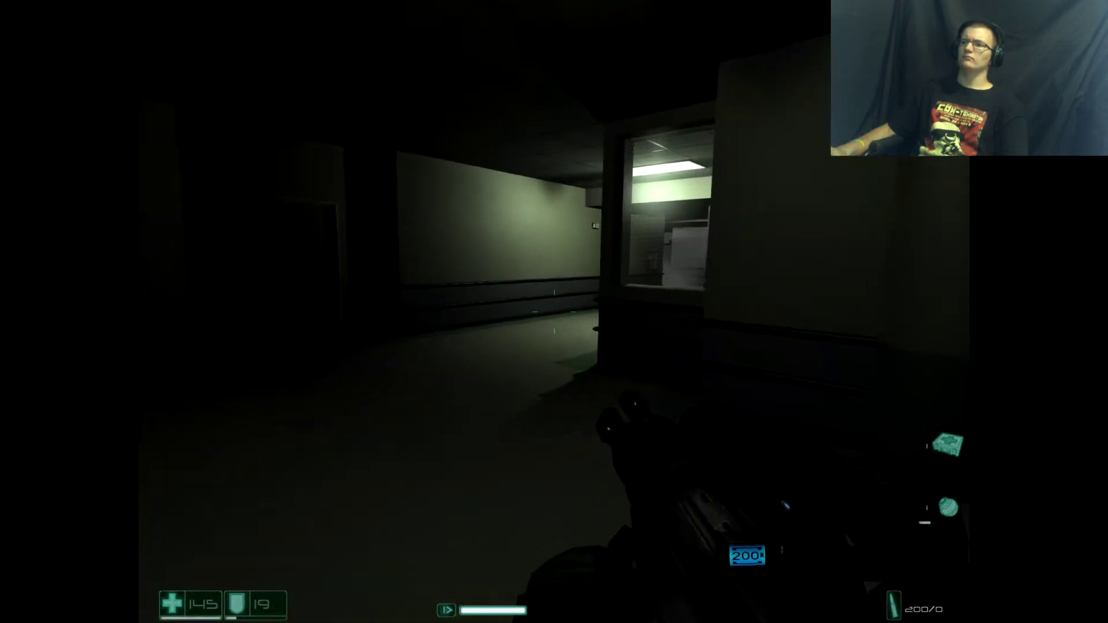
key(w)
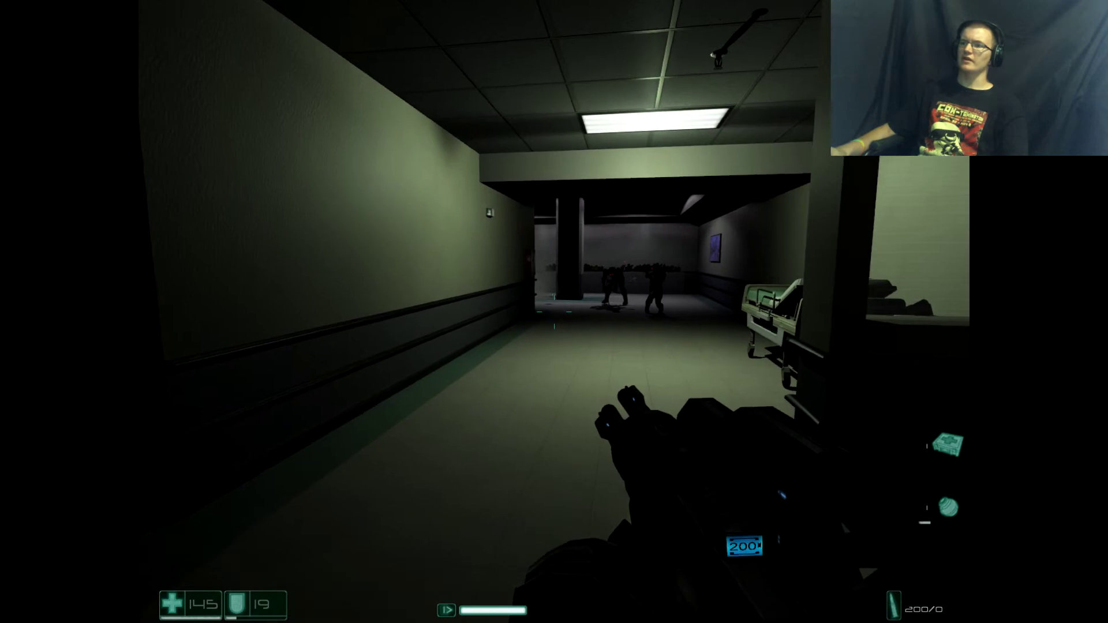
key(w)
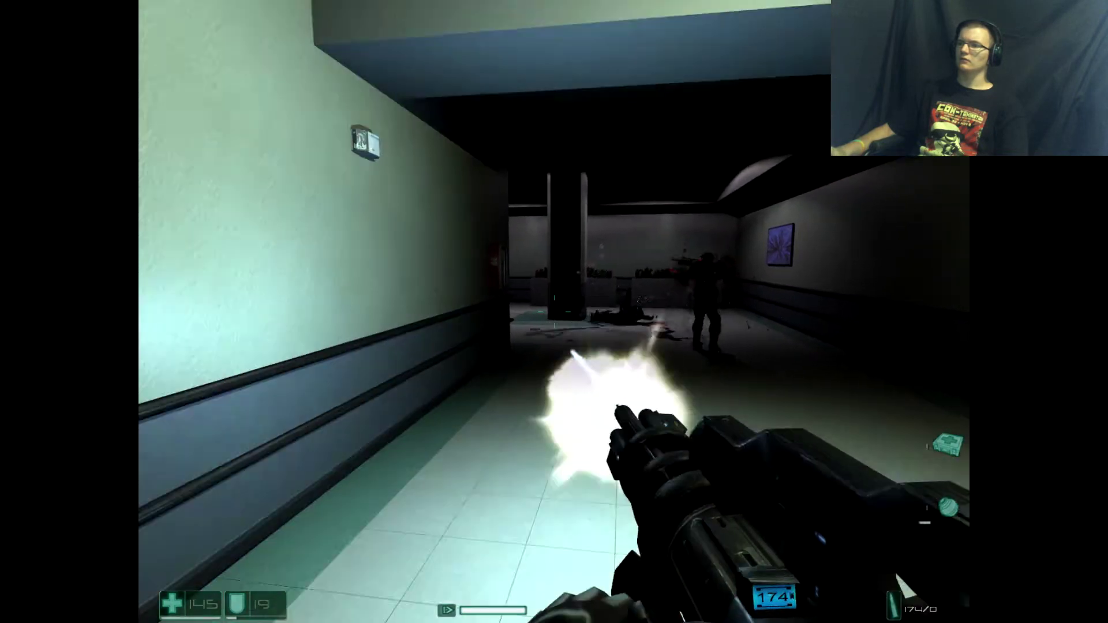
key(w)
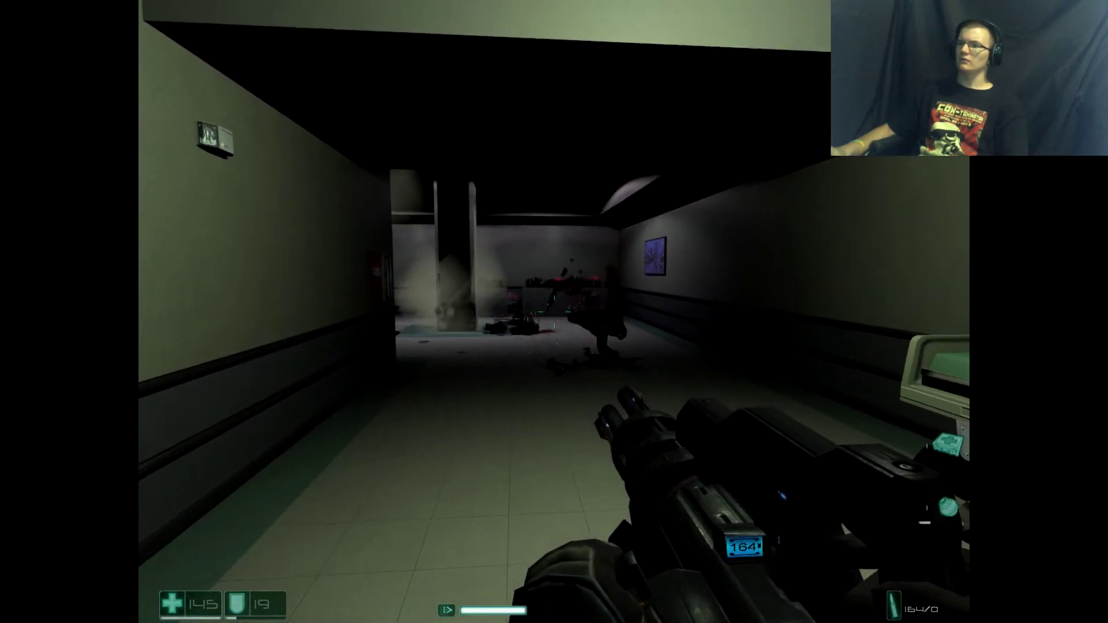
key(w)
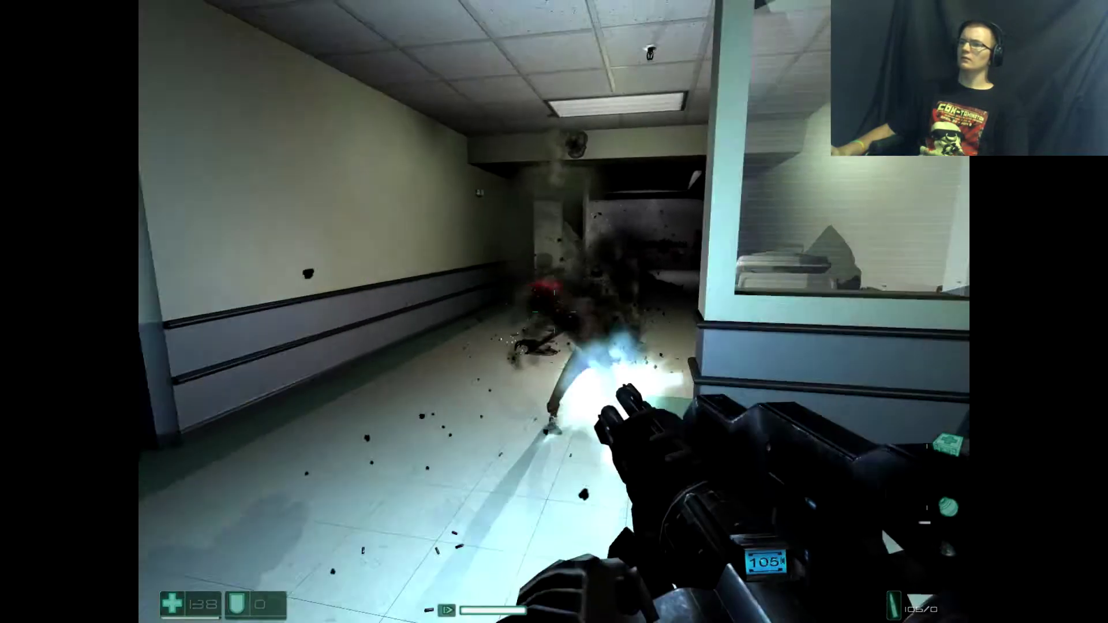
drag(555, 312, 554, 312)
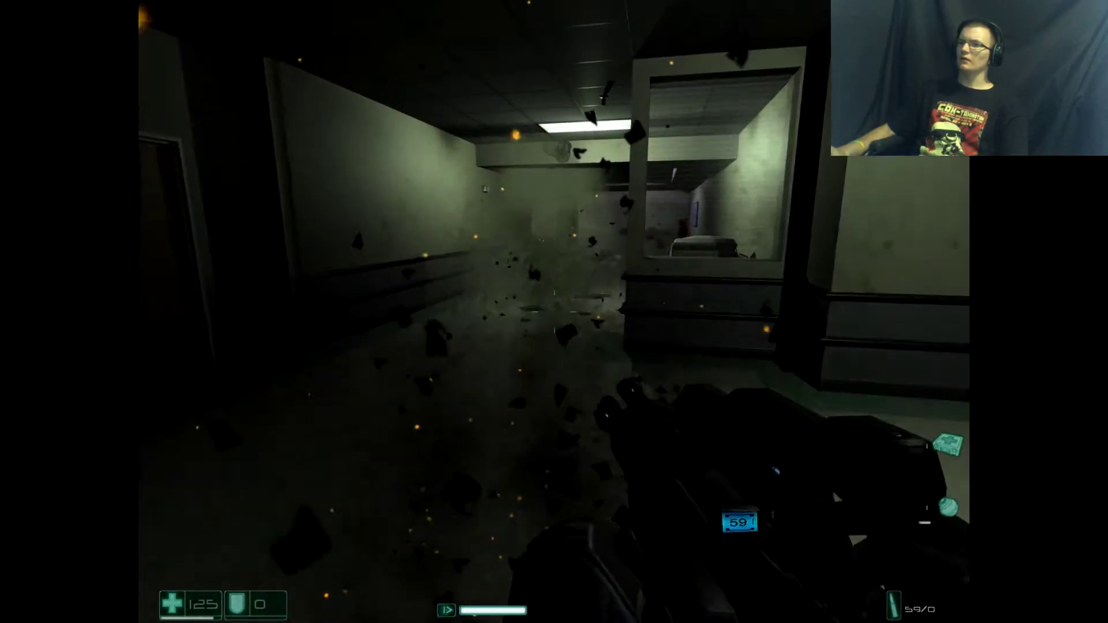
key(2)
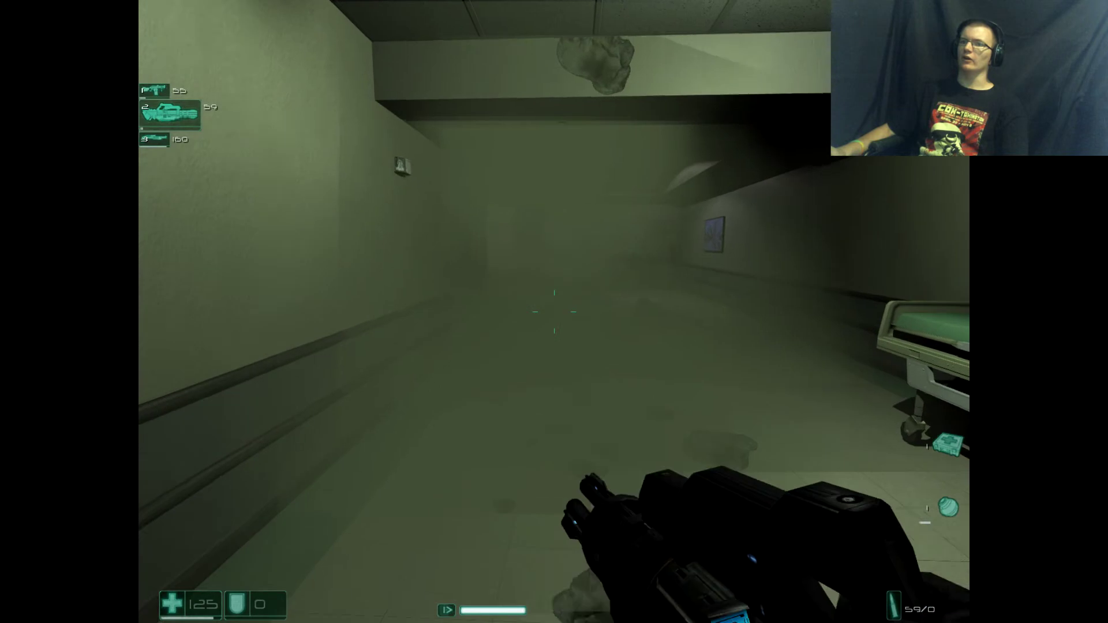
key(3)
key(w)
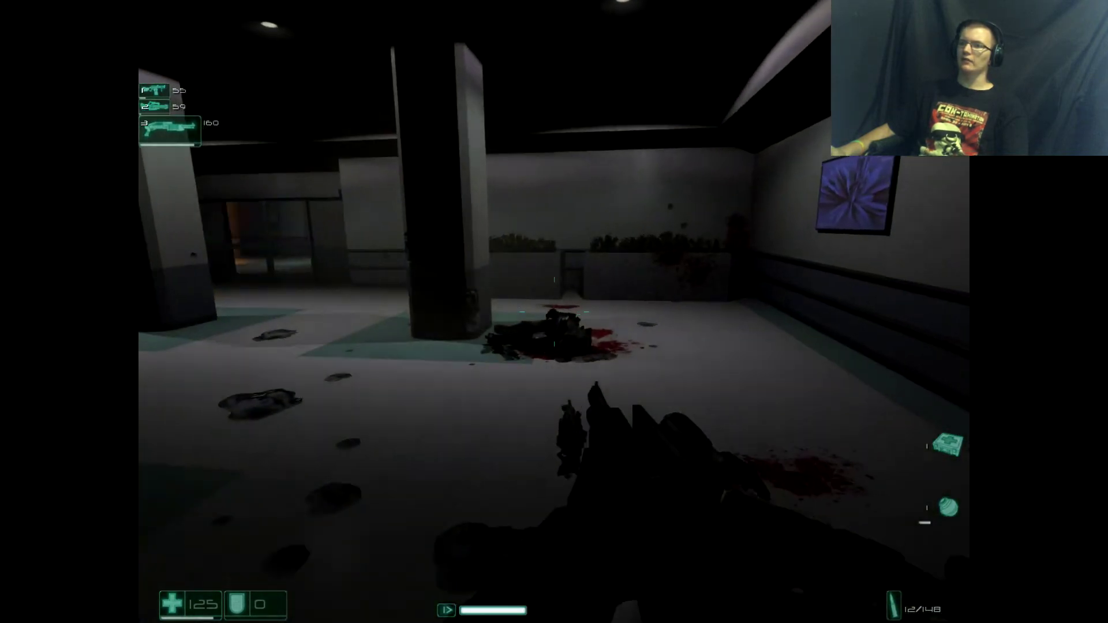
key(w)
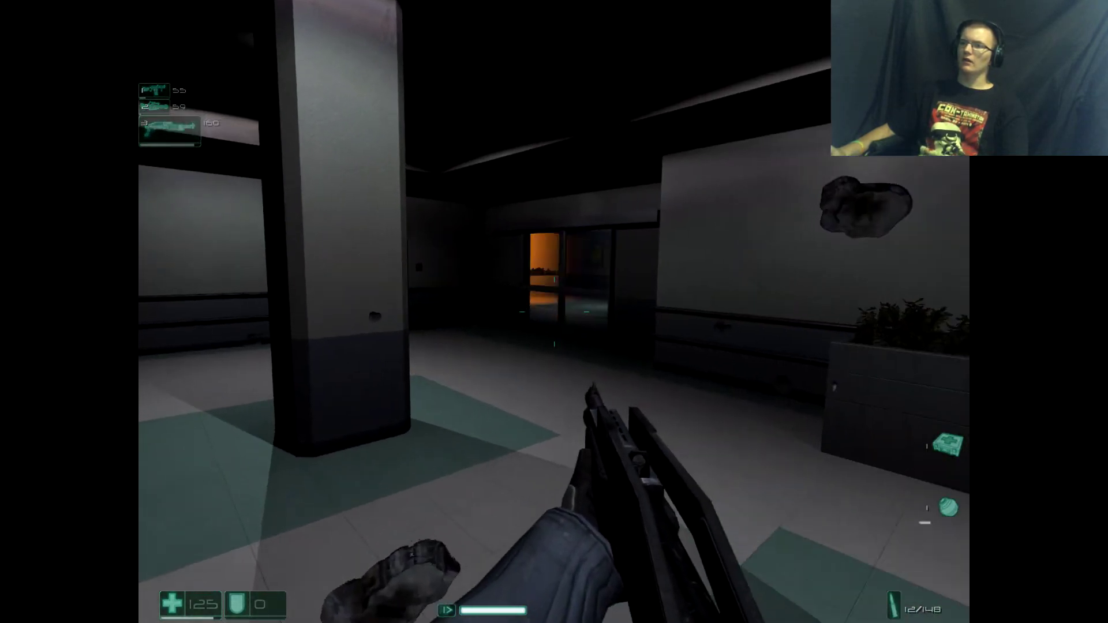
key(w)
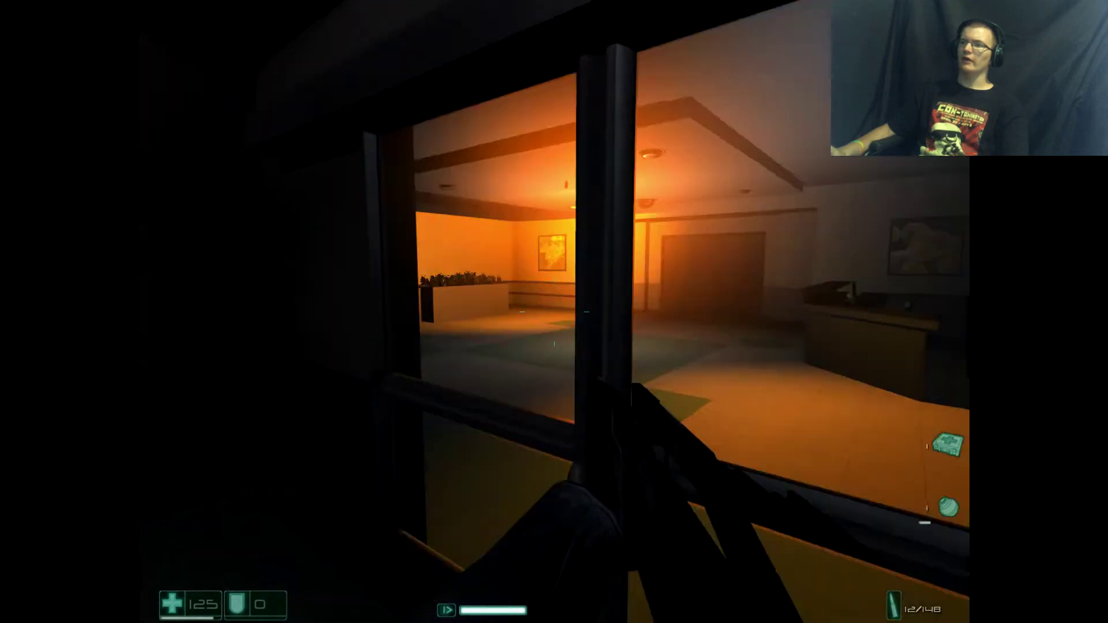
key(w)
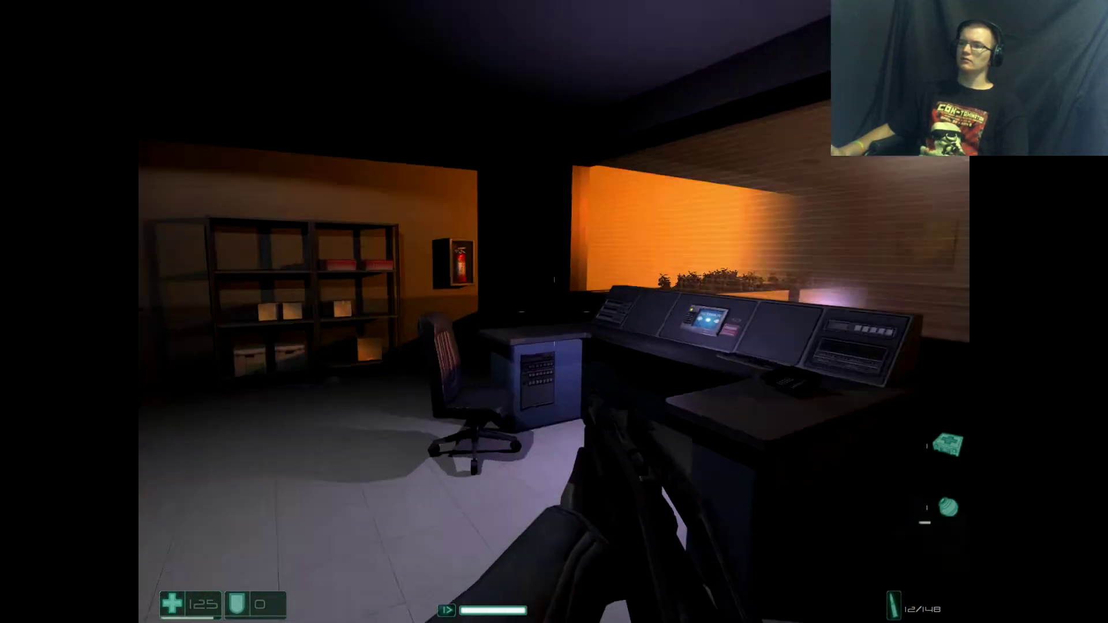
key(w)
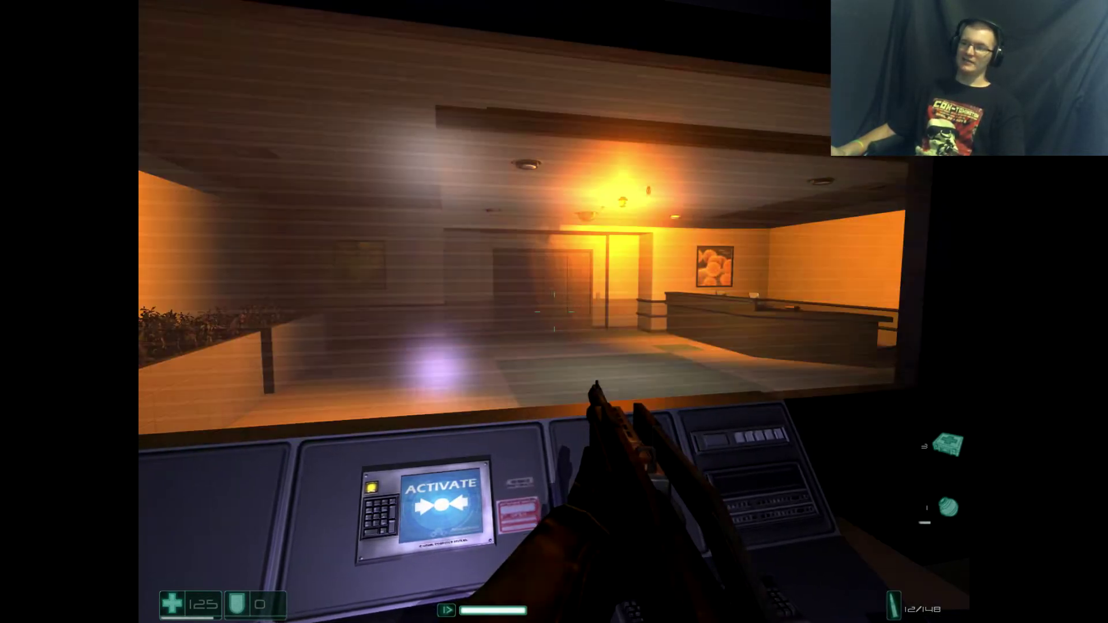
key(s)
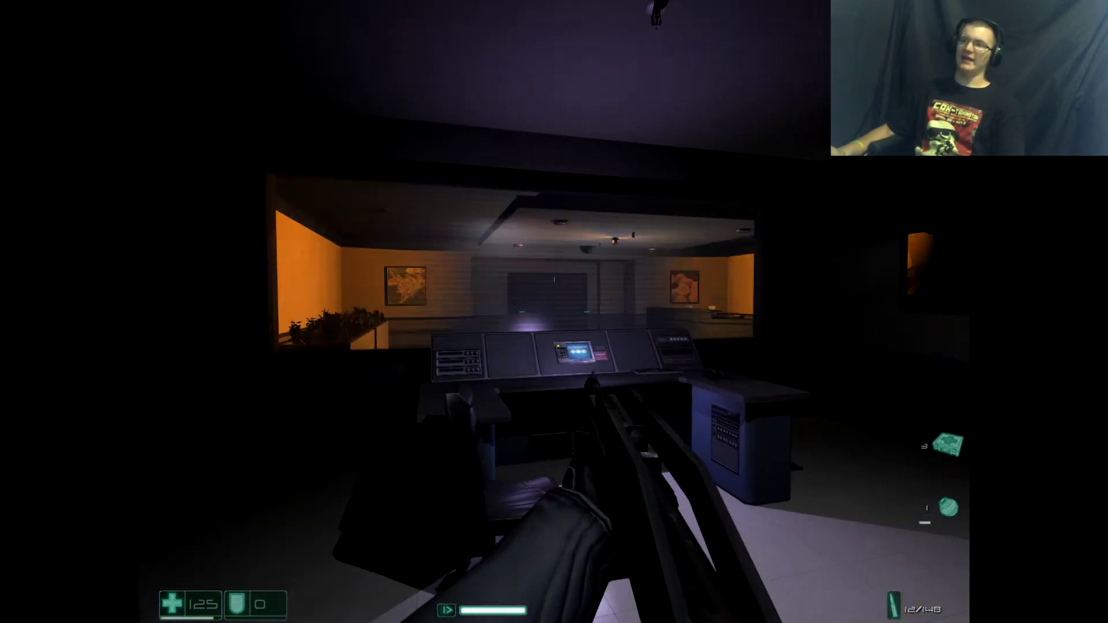
key(w)
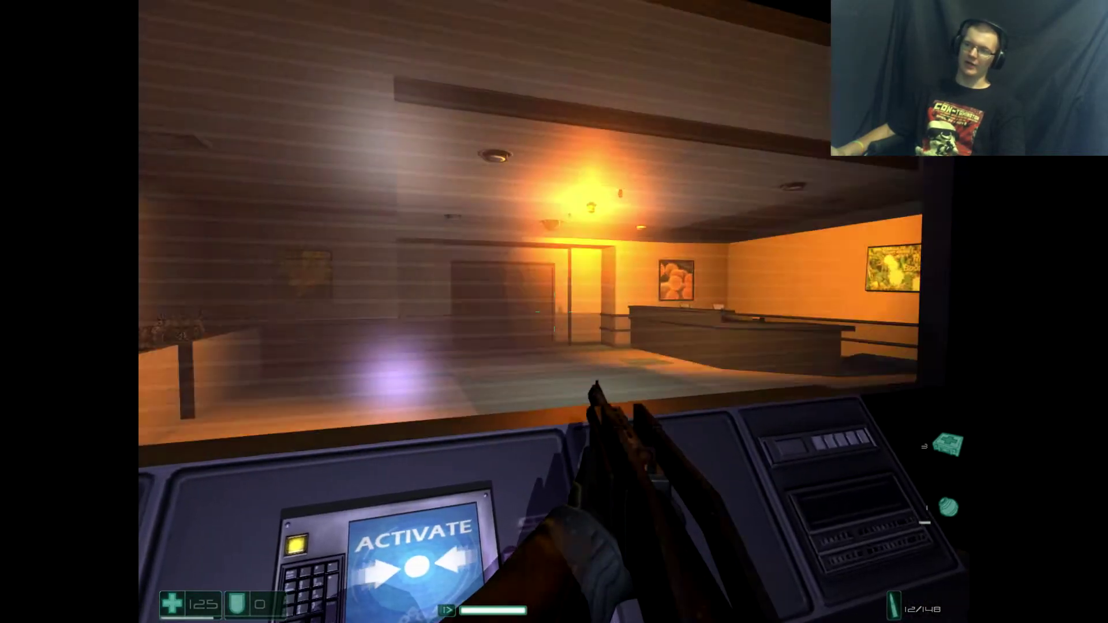